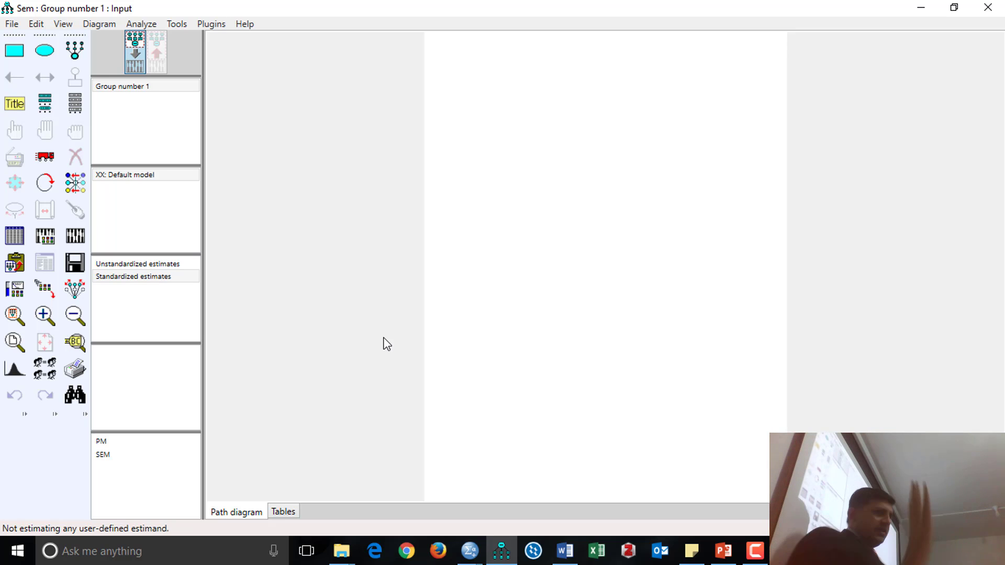
Step: Load the SPSS data file 00.sav from the Data Analysis folder as the data for Group number 1
{"action": "left_click", "coordinate": [75, 103]}
{"action": "left_click", "coordinate": [331, 48]}
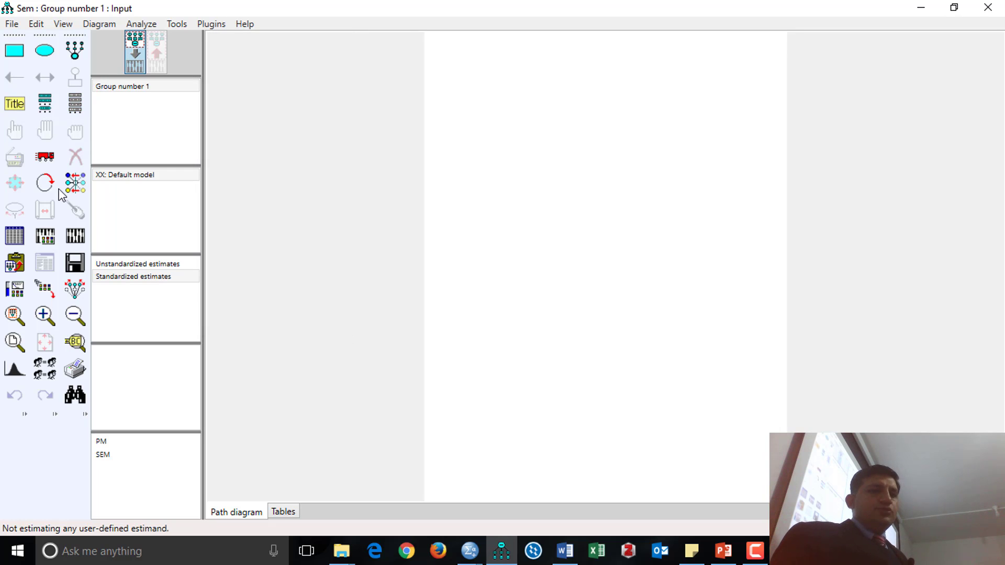
{"action": "left_click", "coordinate": [15, 236]}
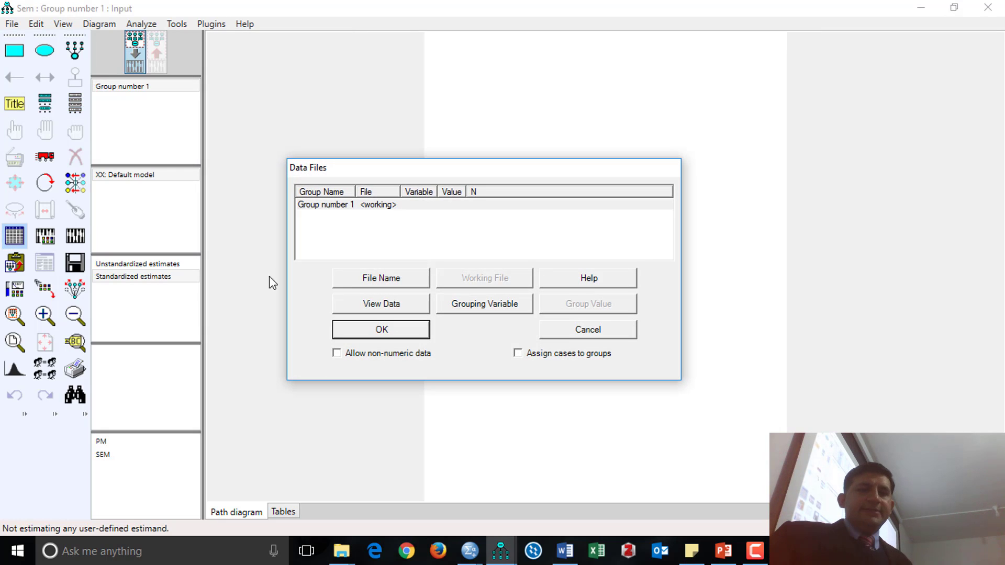
{"action": "left_click", "coordinate": [370, 282]}
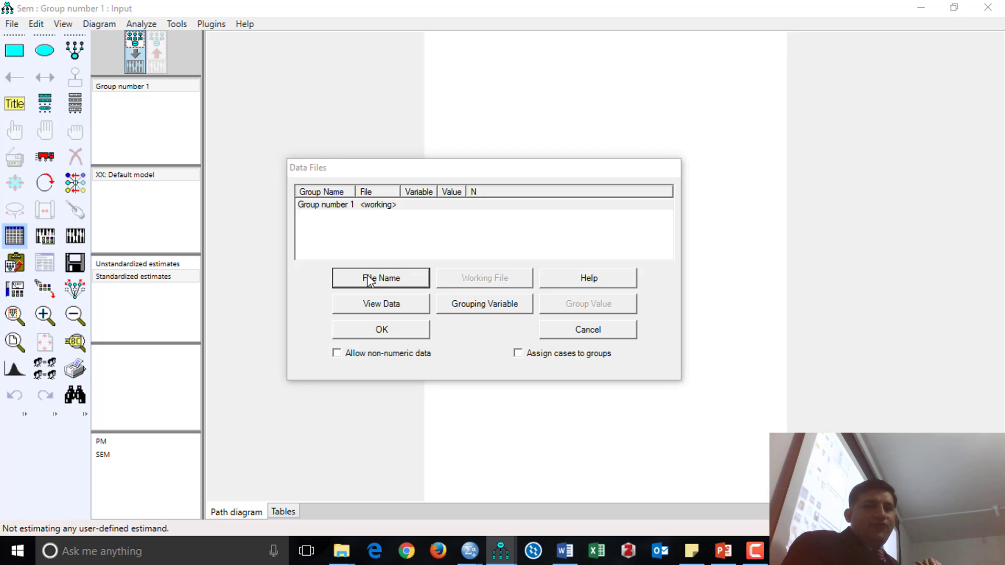
{"action": "left_click", "coordinate": [457, 261]}
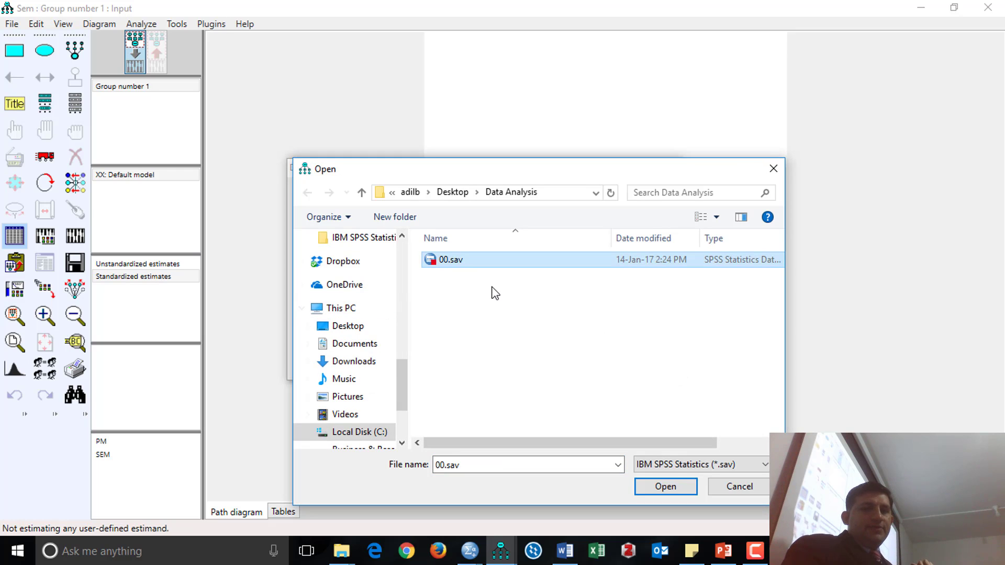
{"action": "left_click", "coordinate": [666, 486]}
{"action": "left_click", "coordinate": [416, 338]}
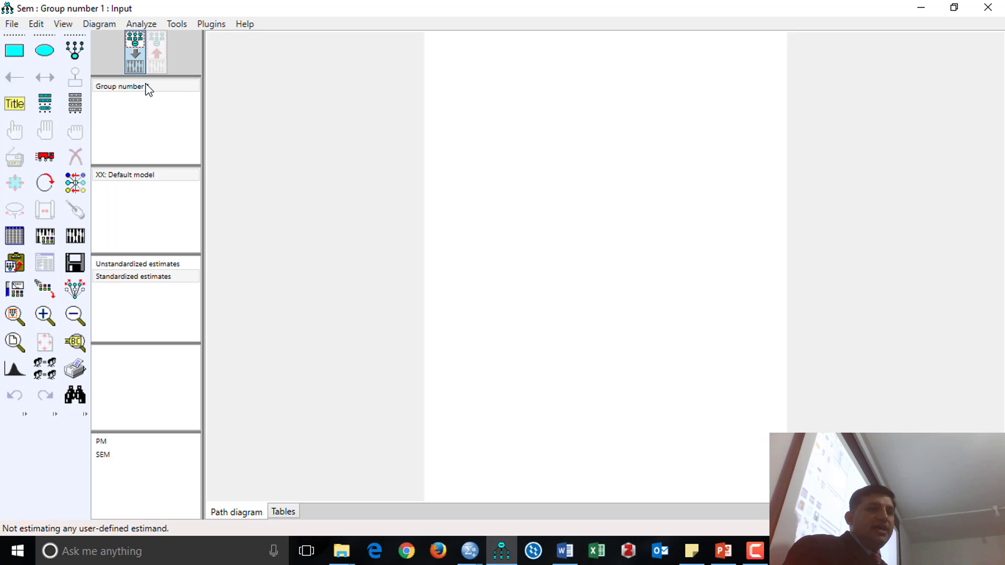
Step: Open the list of dataset variables and review the item variables down to IM3
{"action": "left_click", "coordinate": [75, 103]}
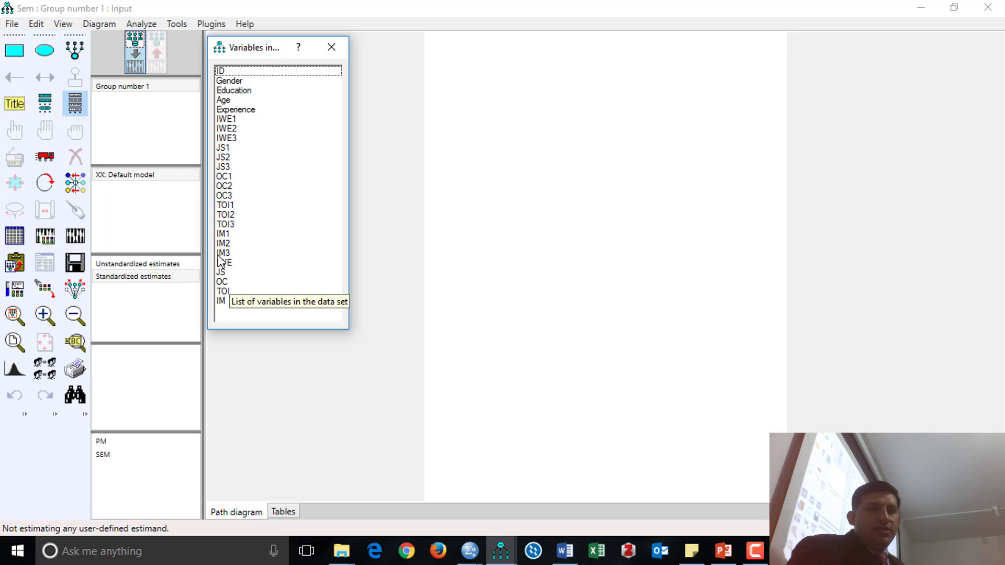
{"action": "left_click_drag", "start_coordinate": [238, 138], "coordinate": [235, 250]}
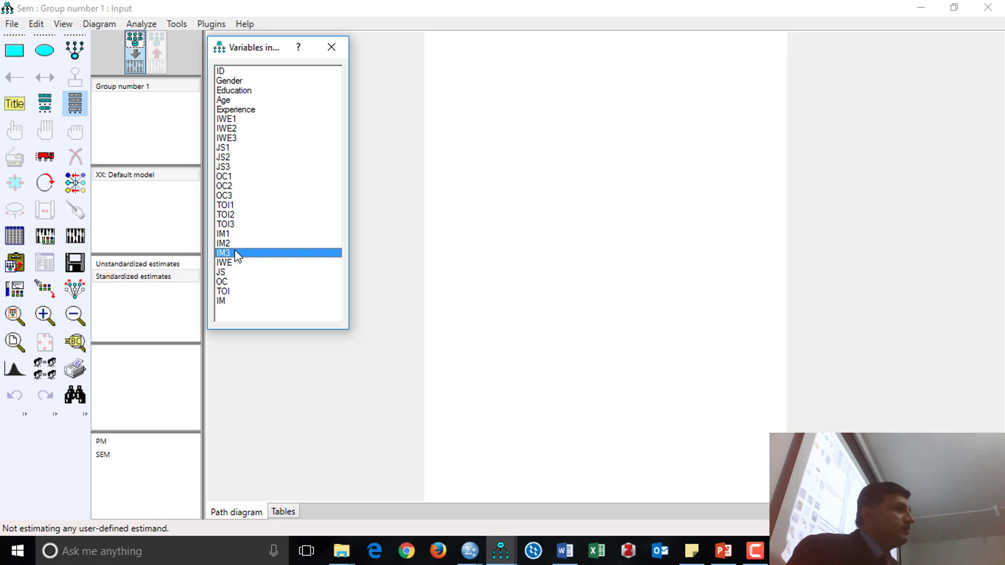
Step: Draw a latent variable ellipse in the upper middle of the page and add three indicators with error terms
{"action": "left_click", "coordinate": [75, 56]}
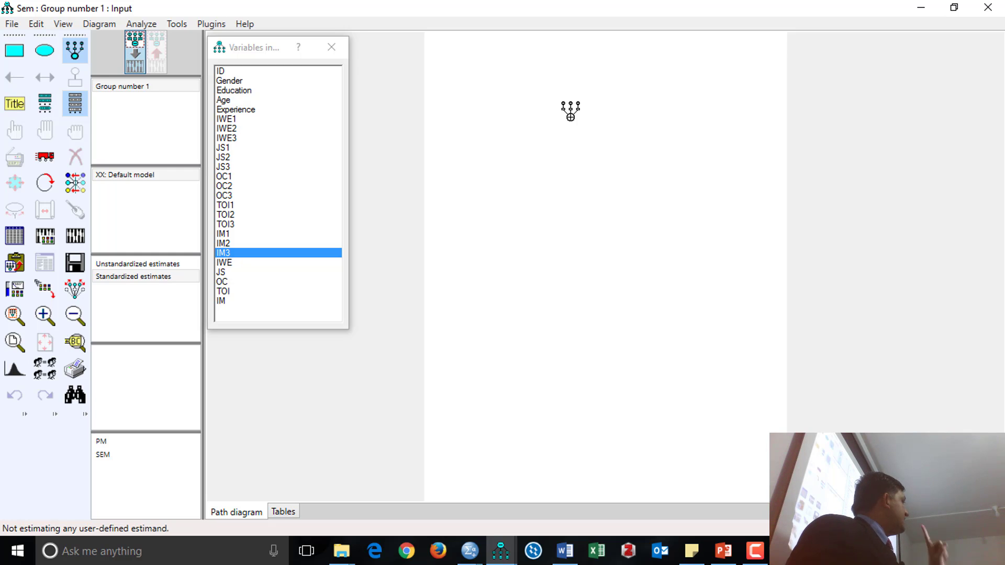
{"action": "left_click_drag", "start_coordinate": [536, 95], "coordinate": [588, 124]}
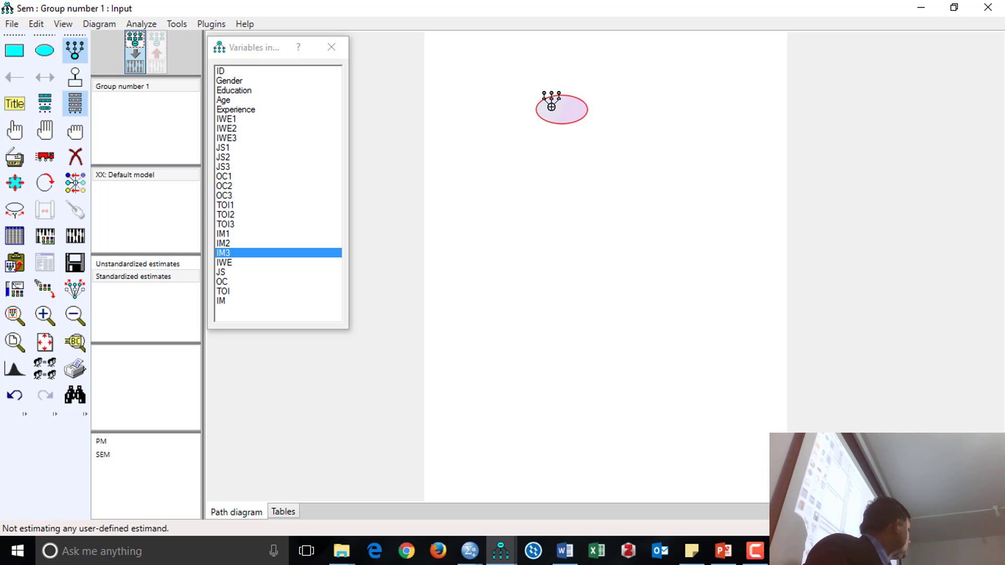
{"action": "left_click", "coordinate": [551, 106]}
{"action": "left_click", "coordinate": [551, 106]}
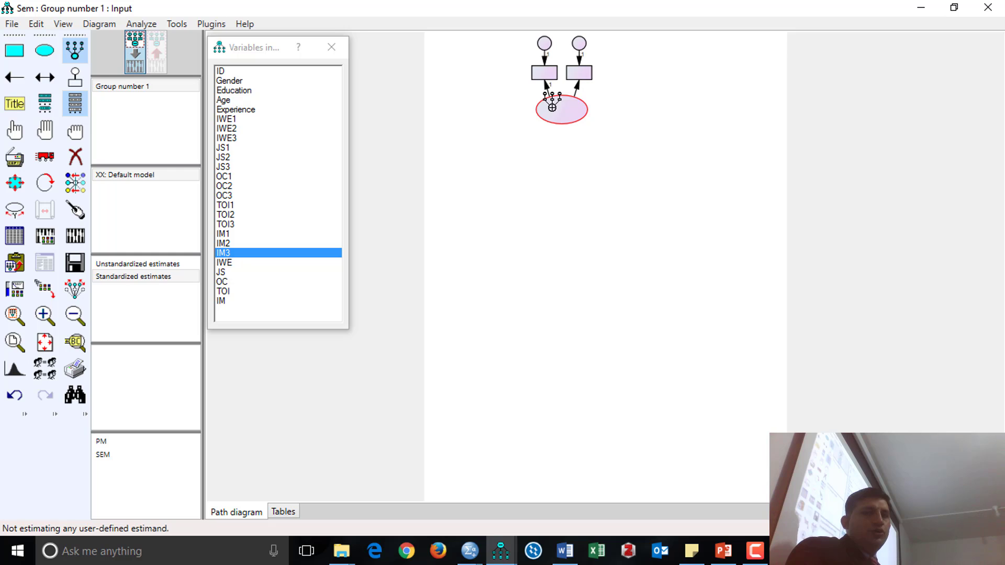
{"action": "left_click", "coordinate": [551, 106]}
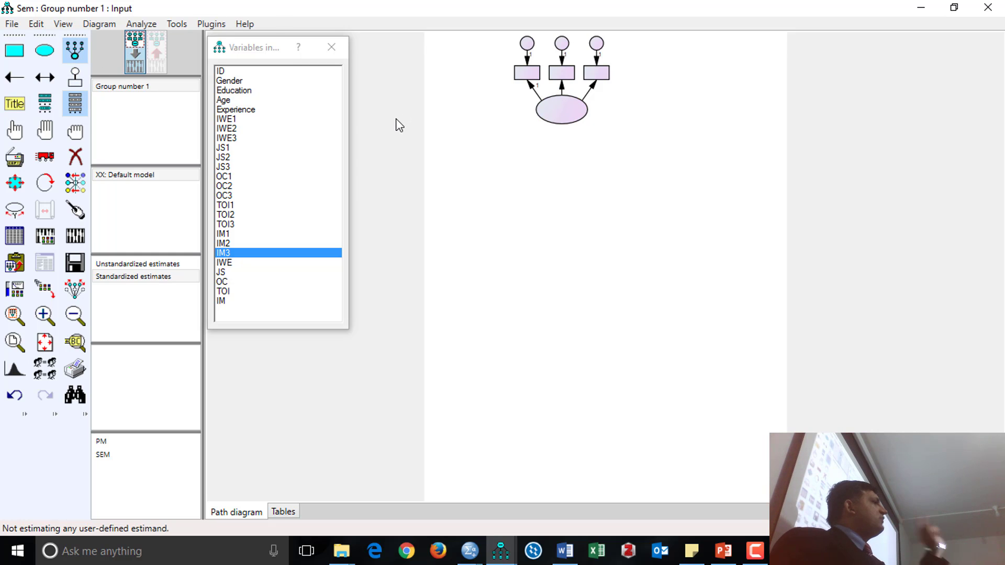
Step: Try adding three more indicators to the latent variable, and undo those additions
{"action": "left_click", "coordinate": [576, 108]}
{"action": "left_click", "coordinate": [574, 107]}
{"action": "left_click", "coordinate": [574, 107]}
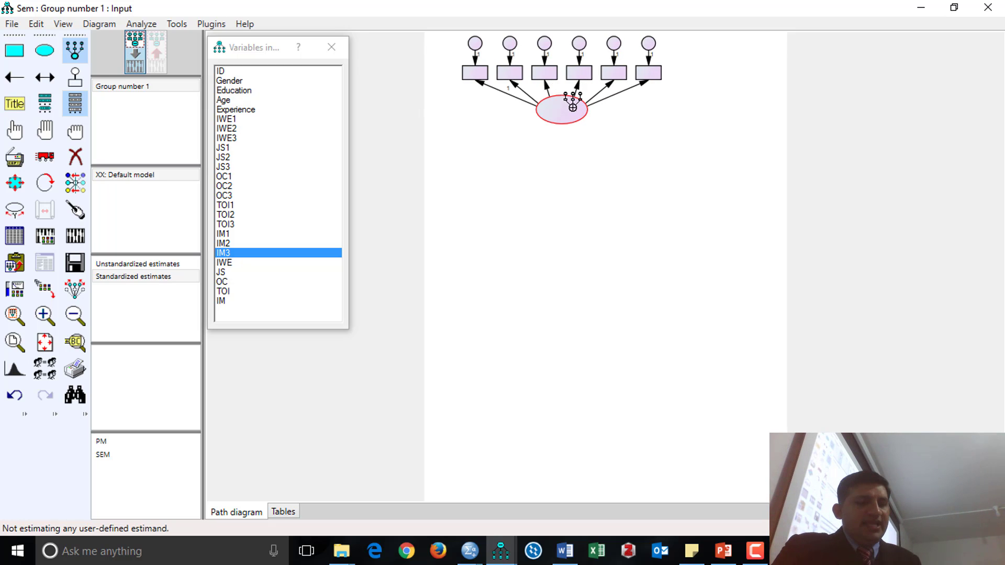
{"action": "key", "text": "ctrl+z"}
{"action": "key", "text": "ctrl+z"}
{"action": "key", "text": "ctrl+z"}
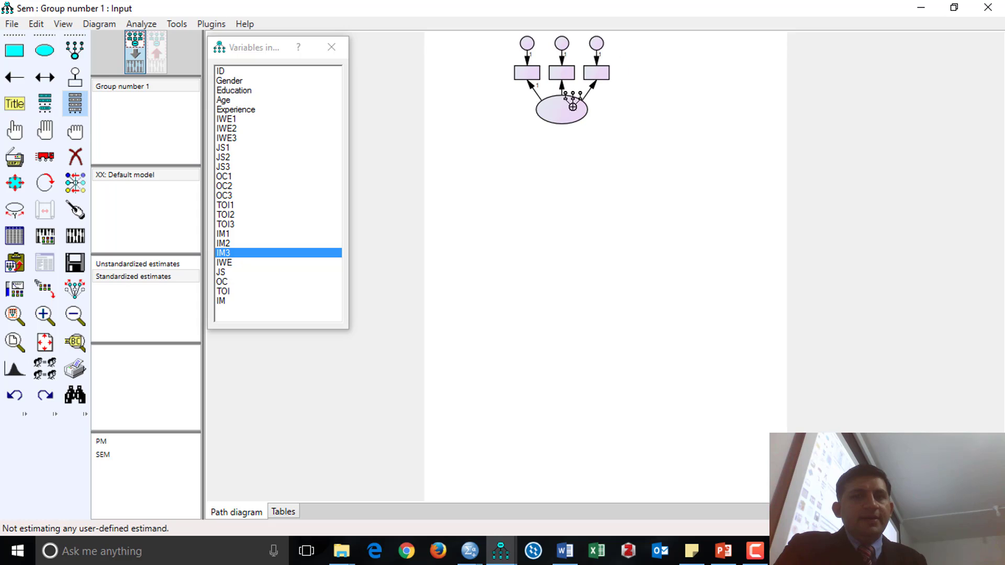
Step: Close the variable list and rotate the latent variable's indicators until they lie to the left of the ellipse
{"action": "left_click", "coordinate": [340, 48]}
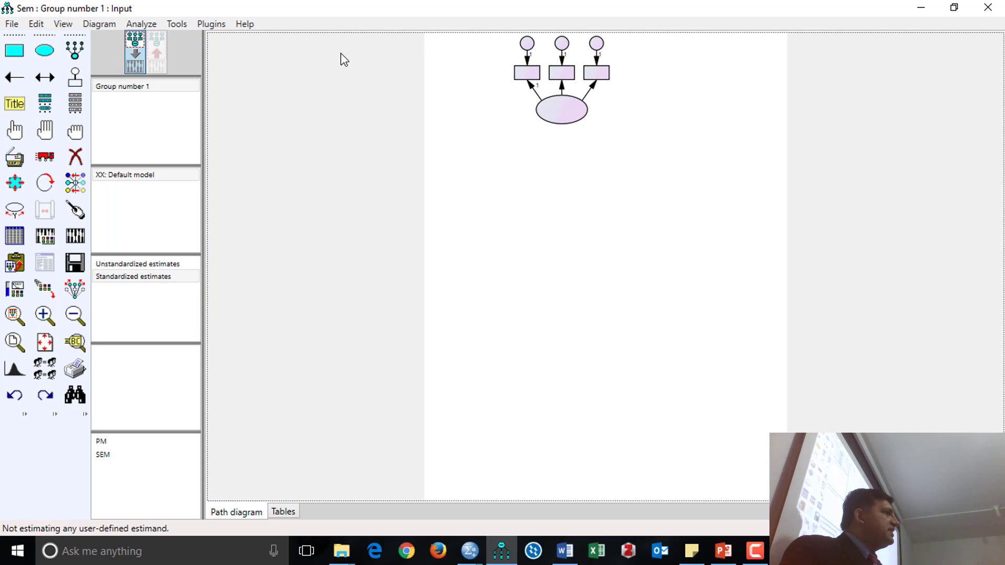
{"action": "left_click", "coordinate": [45, 182]}
{"action": "left_click", "coordinate": [565, 107]}
{"action": "left_click", "coordinate": [564, 107]}
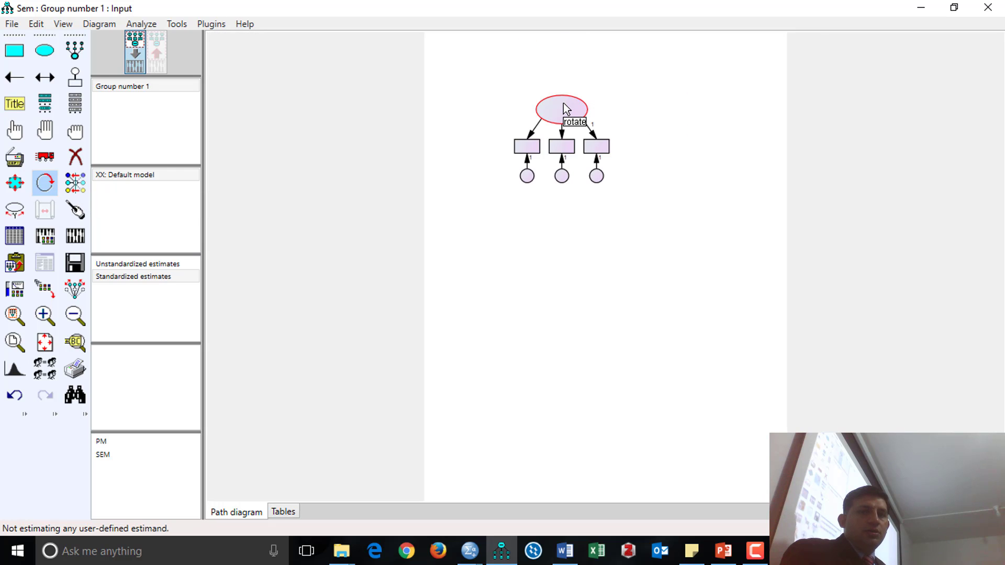
{"action": "left_click", "coordinate": [565, 107]}
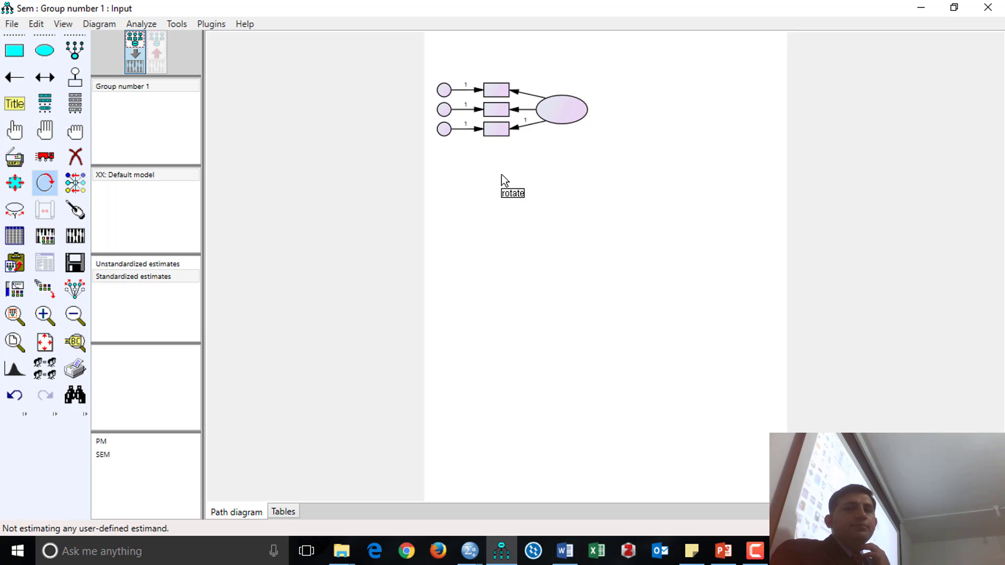
Step: Turn on Preserve symmetries and move the latent variable with its indicators down towards the middle of the page
{"action": "left_click", "coordinate": [77, 294]}
{"action": "left_click", "coordinate": [45, 157]}
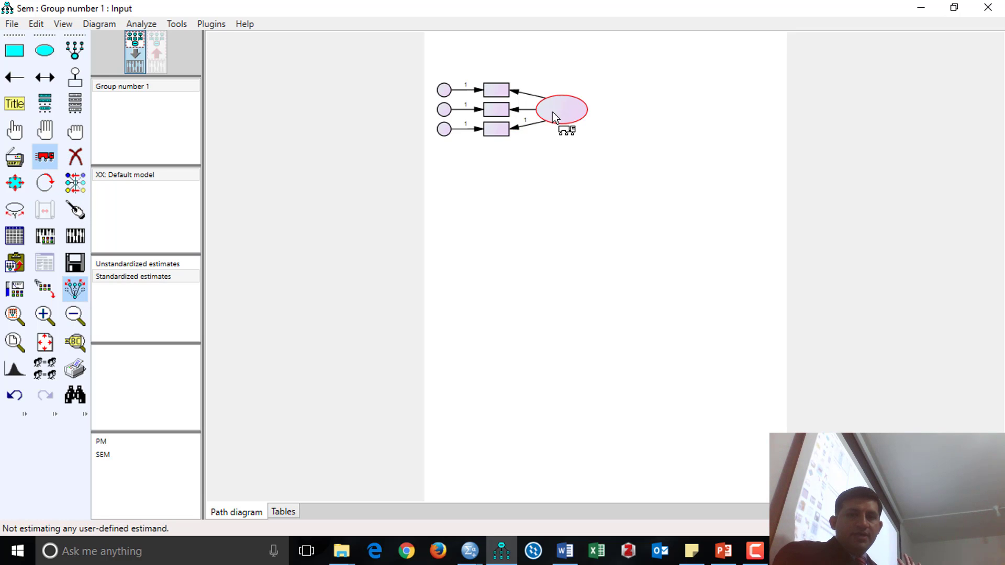
{"action": "left_click_drag", "start_coordinate": [552, 112], "coordinate": [559, 225]}
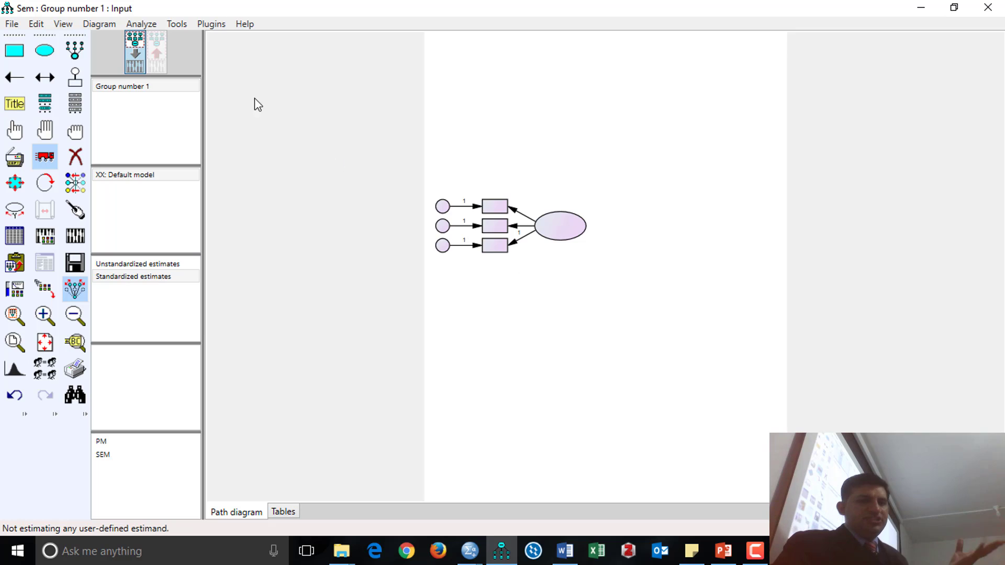
Step: Set the diagram's paper size to Landscape - Letter in the interface properties
{"action": "left_click", "coordinate": [62, 23]}
{"action": "left_click", "coordinate": [80, 40]}
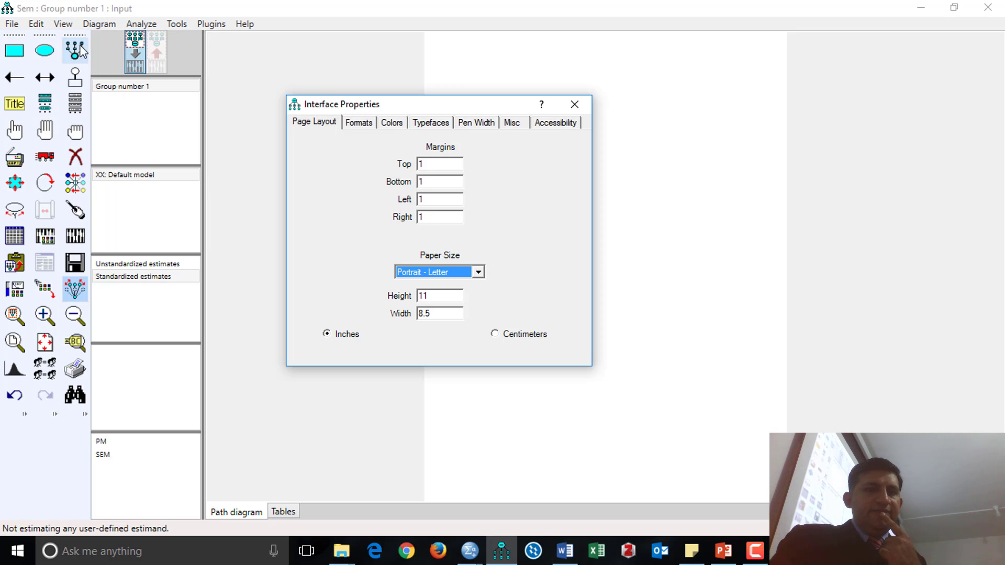
{"action": "left_click", "coordinate": [440, 273]}
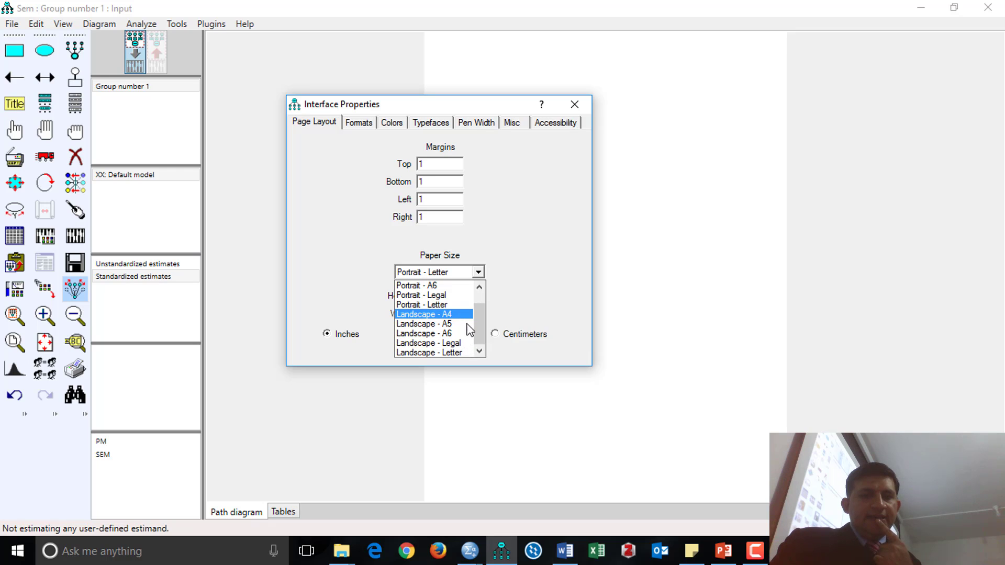
{"action": "left_click", "coordinate": [461, 353]}
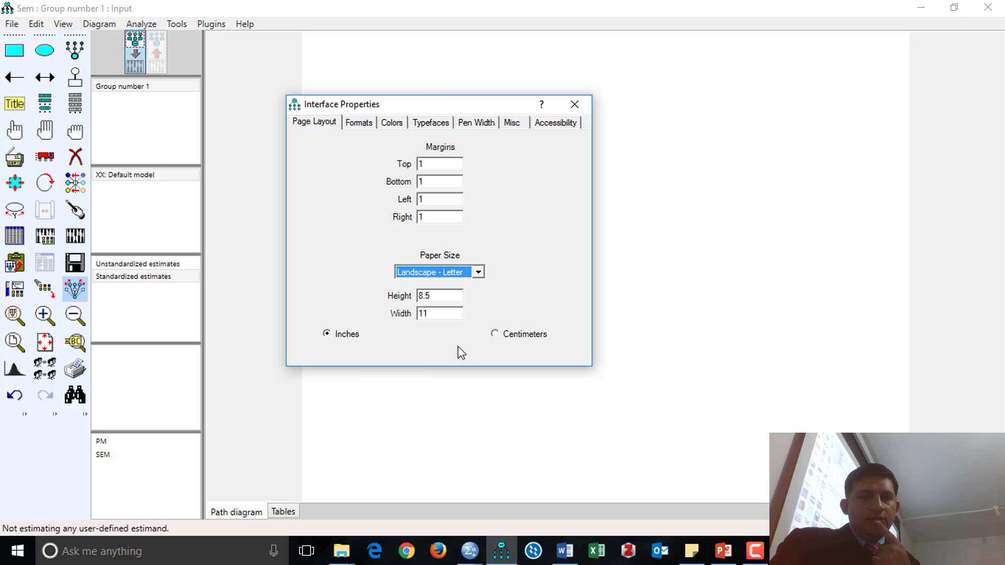
{"action": "left_click", "coordinate": [574, 105]}
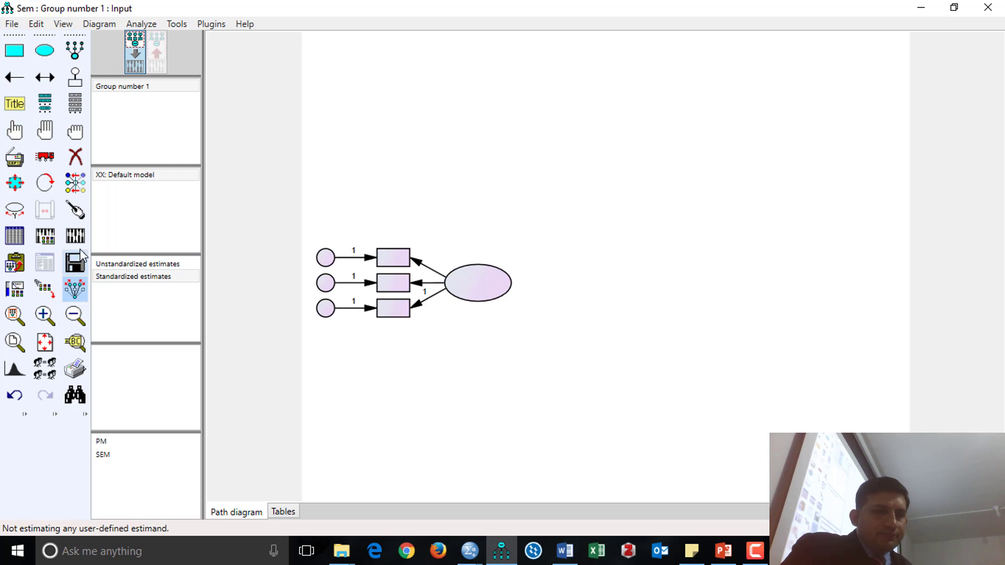
Step: Move the latent variable with its indicators up into the upper left area of the landscape page
{"action": "left_click", "coordinate": [44, 156]}
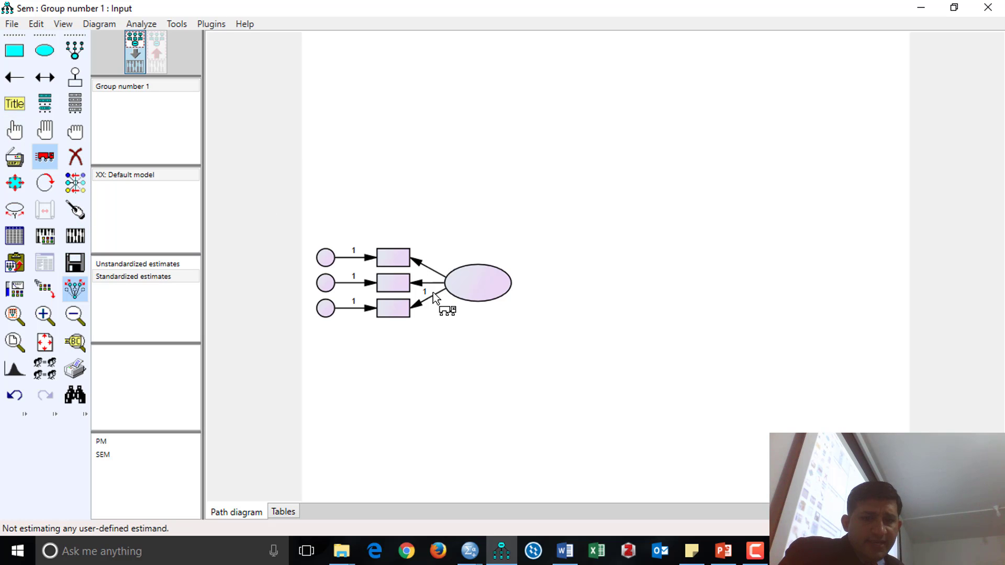
{"action": "left_click_drag", "start_coordinate": [488, 283], "coordinate": [477, 181]}
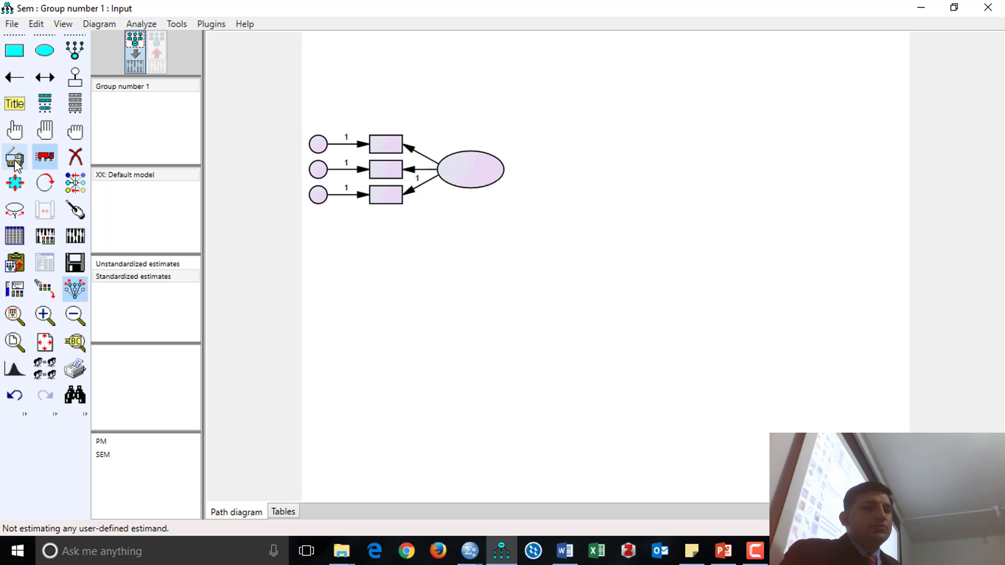
Step: Select all objects and try twice to duplicate the construct directly below the original, undoing each copy
{"action": "left_click", "coordinate": [47, 131]}
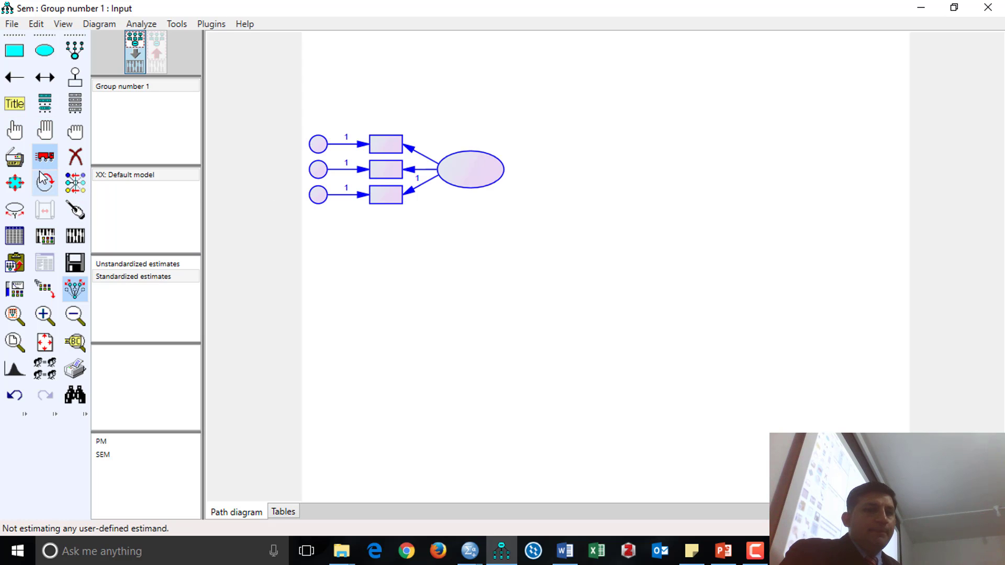
{"action": "left_click", "coordinate": [14, 157]}
{"action": "left_click_drag", "start_coordinate": [469, 167], "coordinate": [486, 310]}
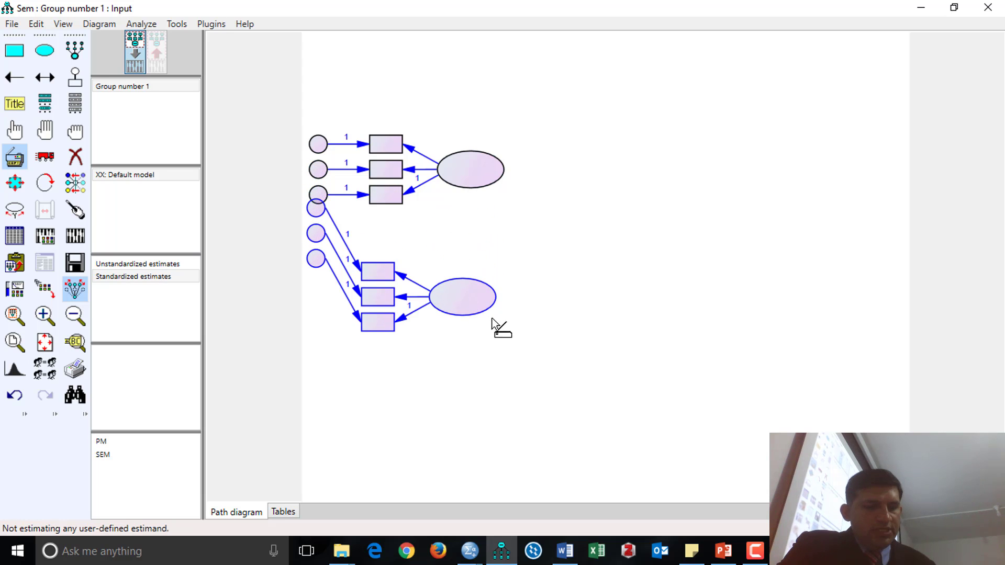
{"action": "key", "text": "ctrl+z"}
{"action": "left_click", "coordinate": [14, 158]}
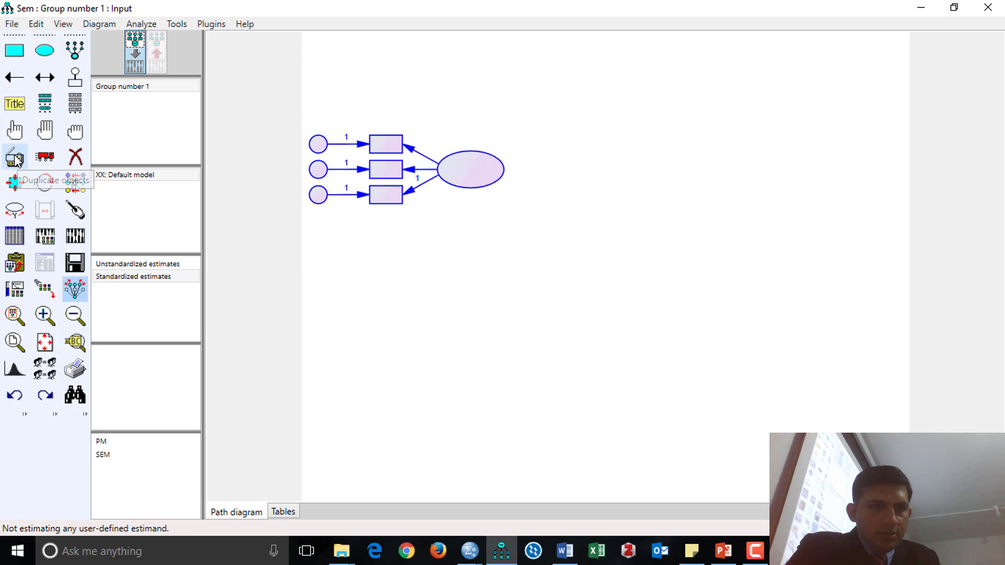
{"action": "left_click_drag", "start_coordinate": [491, 176], "coordinate": [491, 313]}
{"action": "key", "text": "ctrl+z"}
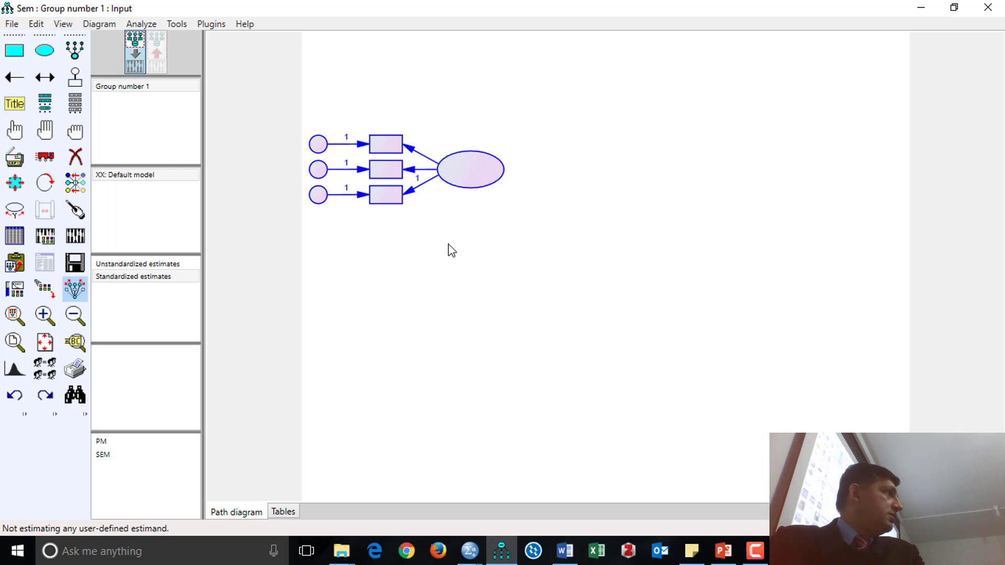
Step: Try duplicating the selected construct farther down the page, and undo the copy
{"action": "left_click", "coordinate": [76, 288]}
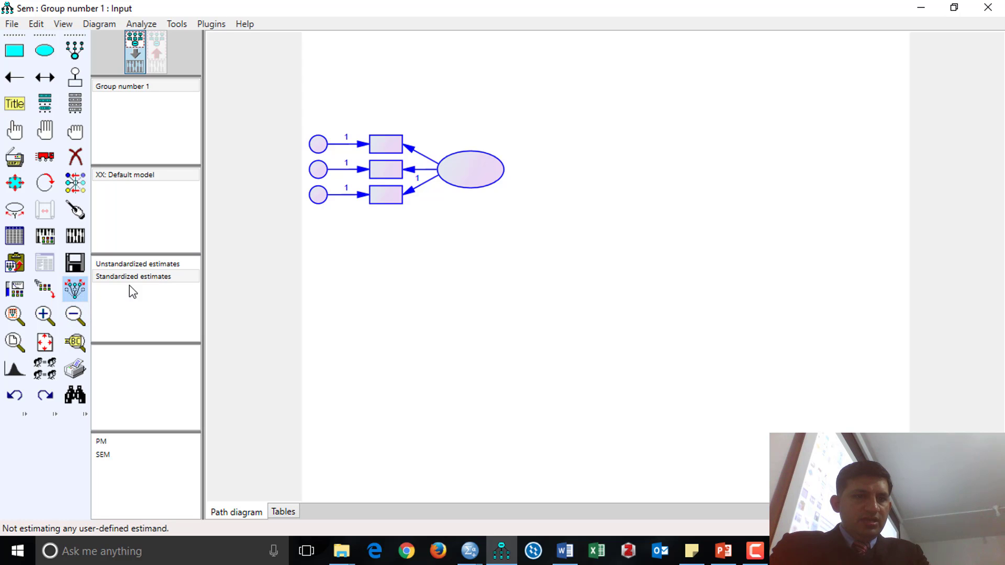
{"action": "left_click", "coordinate": [14, 157]}
{"action": "left_click_drag", "start_coordinate": [489, 175], "coordinate": [471, 344]}
{"action": "key", "text": "ctrl+z"}
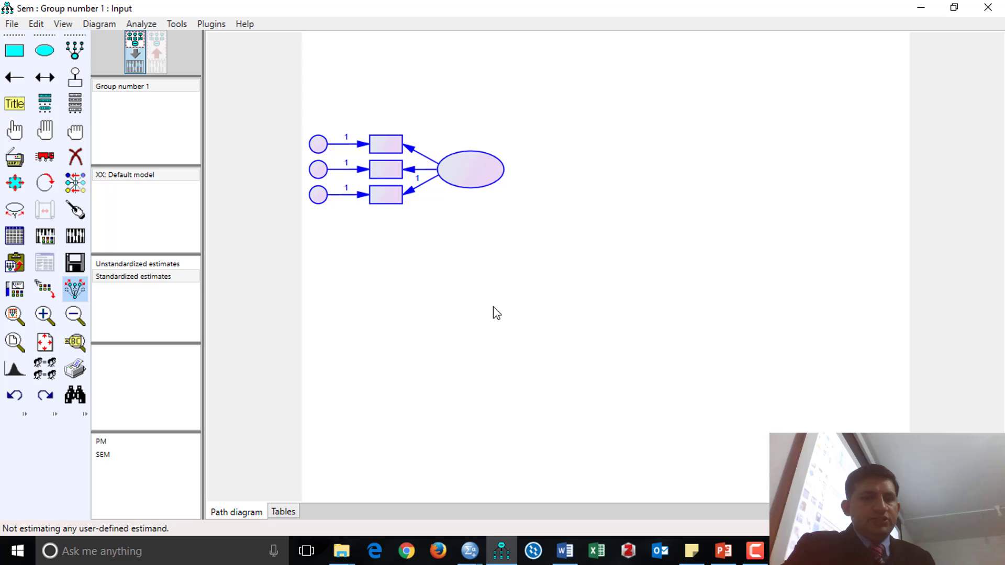
Step: Reselect all objects and try once more to duplicate the construct below the original, undoing the result
{"action": "left_click", "coordinate": [73, 139]}
{"action": "left_click", "coordinate": [53, 133]}
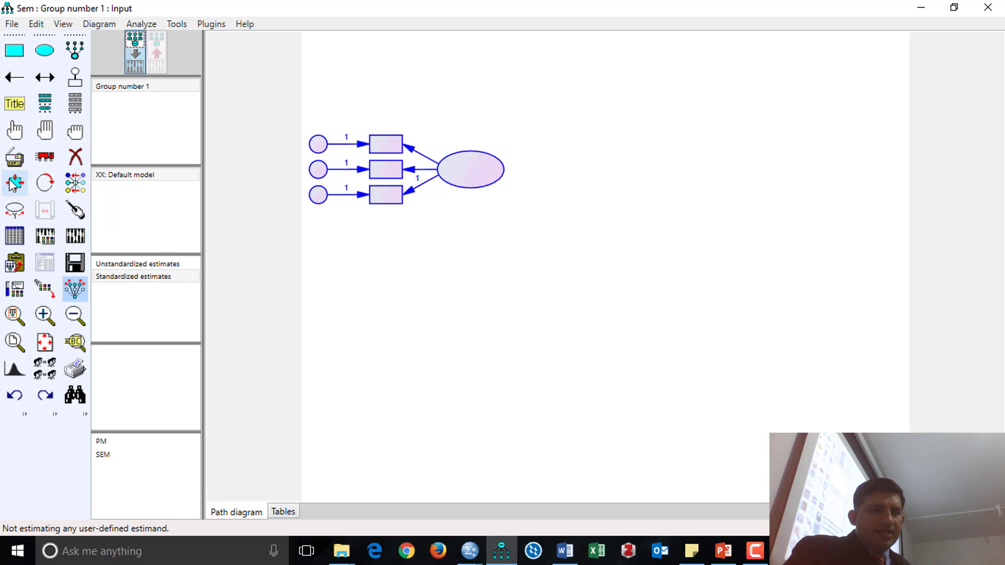
{"action": "left_click", "coordinate": [43, 158]}
{"action": "left_click", "coordinate": [24, 159]}
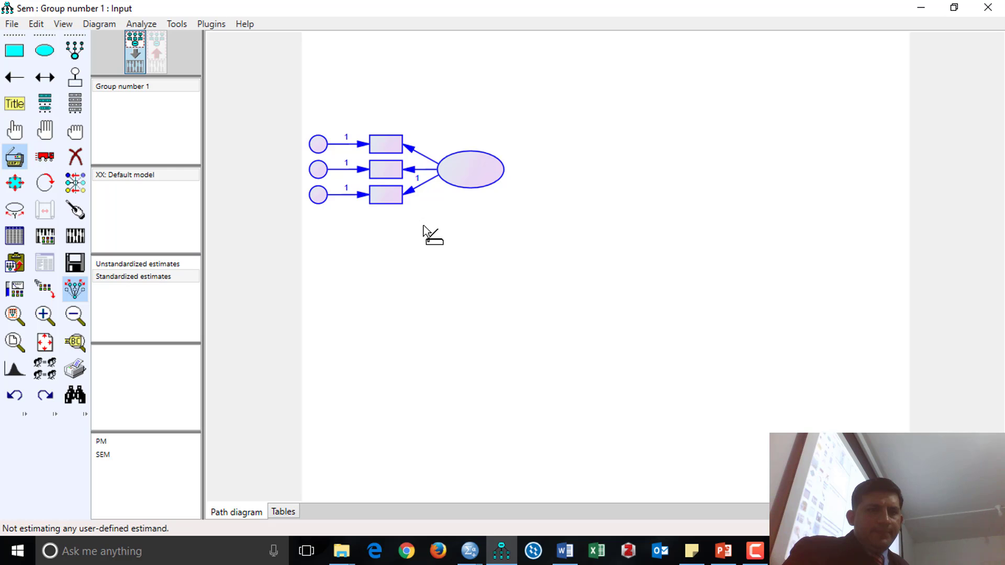
{"action": "left_click_drag", "start_coordinate": [484, 169], "coordinate": [482, 306]}
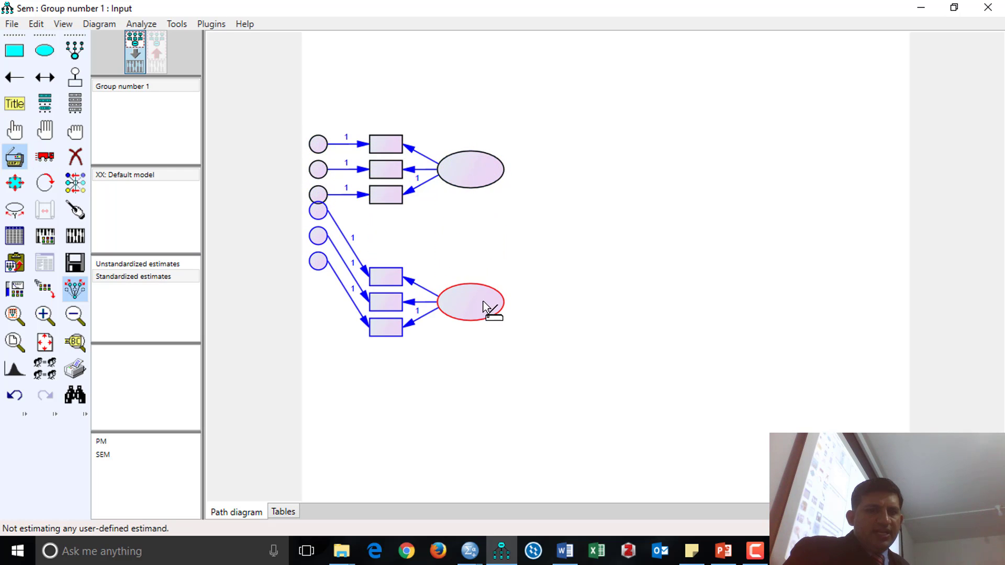
{"action": "key", "text": "ctrl+z"}
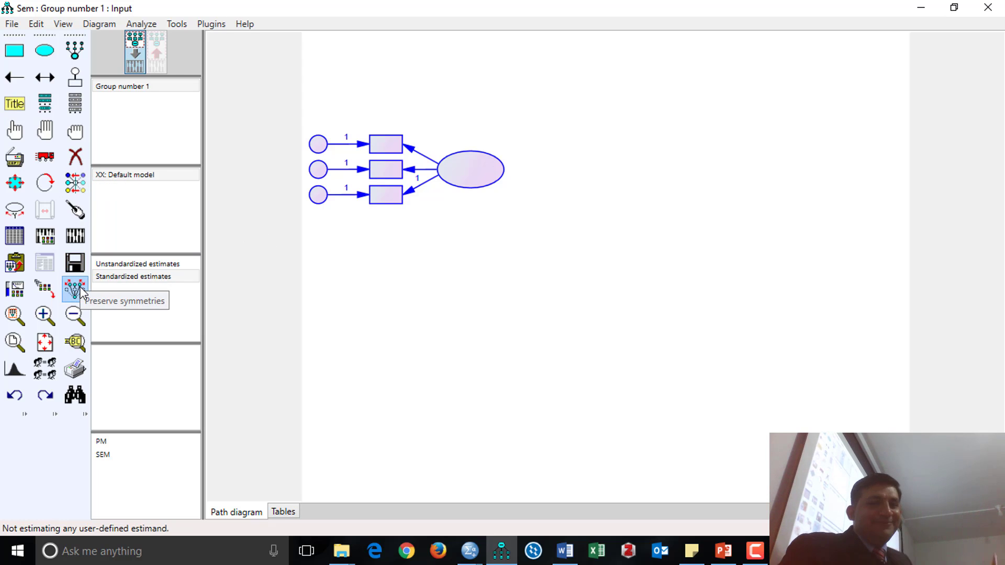
Step: Turn off Preserve symmetries and deselect all objects in the diagram
{"action": "left_click", "coordinate": [81, 134]}
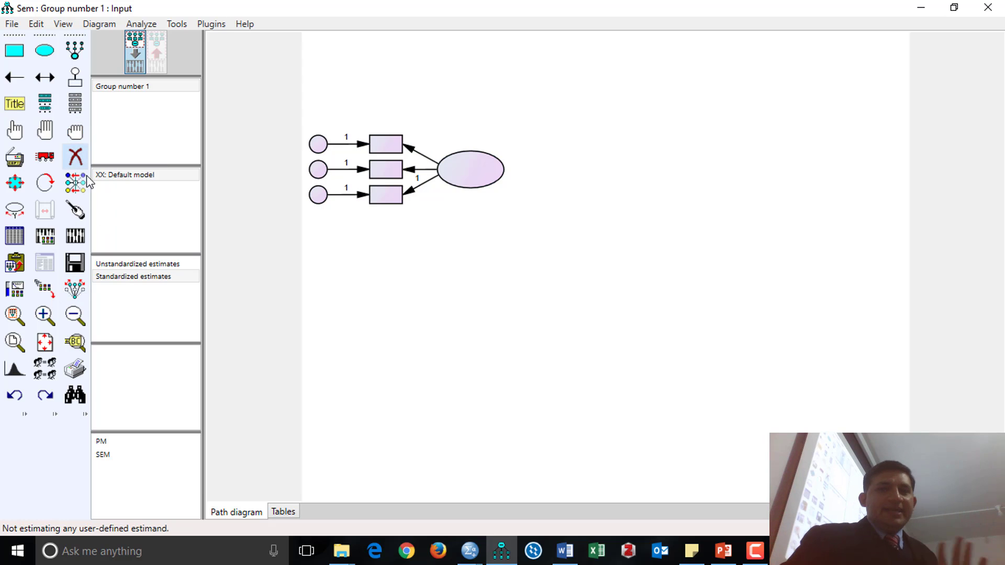
Step: Duplicate the latent variable ellipse four times, placing the copies at the page's upper middle, far right, lower middle and below the original
{"action": "left_click", "coordinate": [16, 160]}
{"action": "left_click_drag", "start_coordinate": [474, 189], "coordinate": [799, 241]}
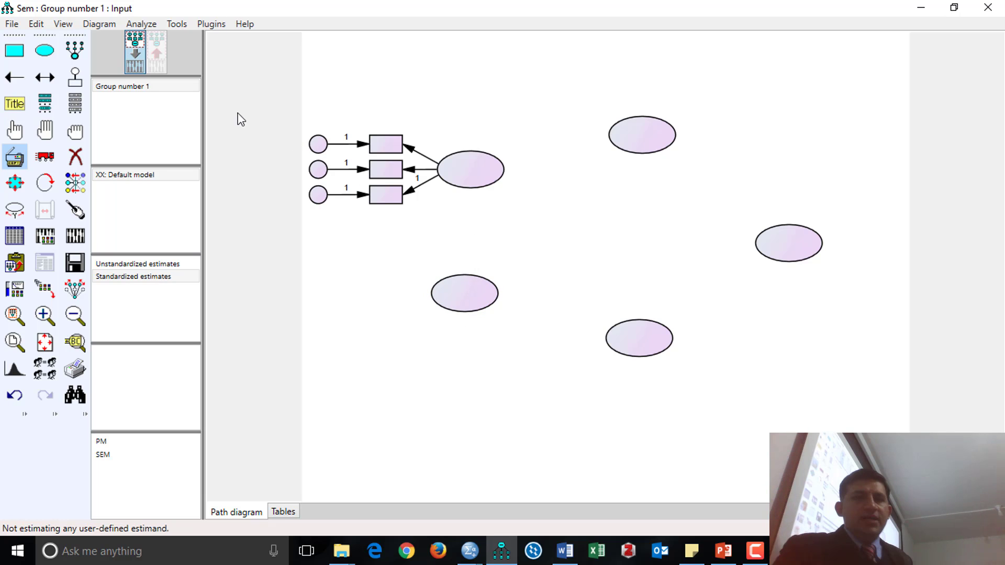
{"action": "left_click", "coordinate": [75, 50]}
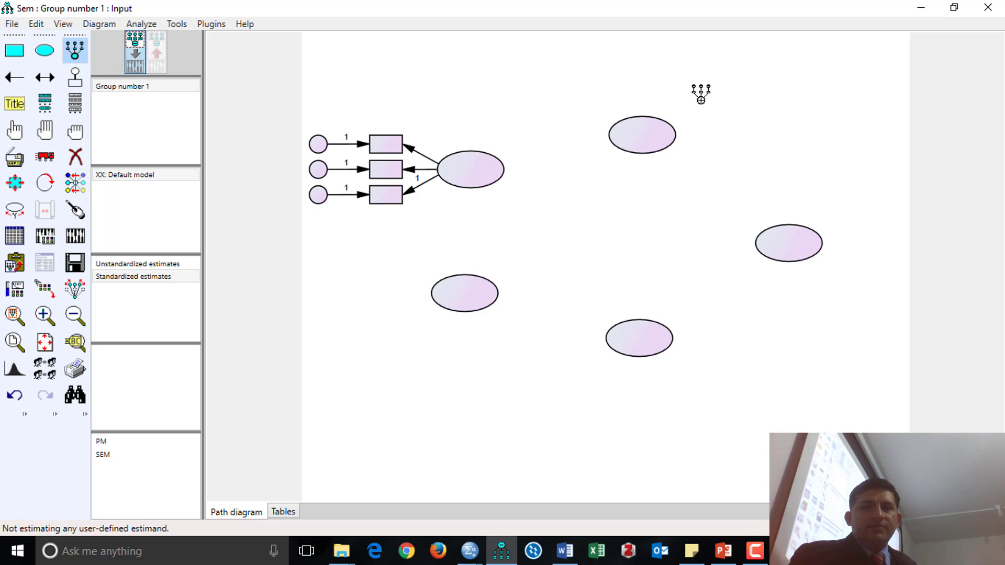
{"action": "left_click", "coordinate": [643, 114]}
{"action": "key", "text": "ctrl+z"}
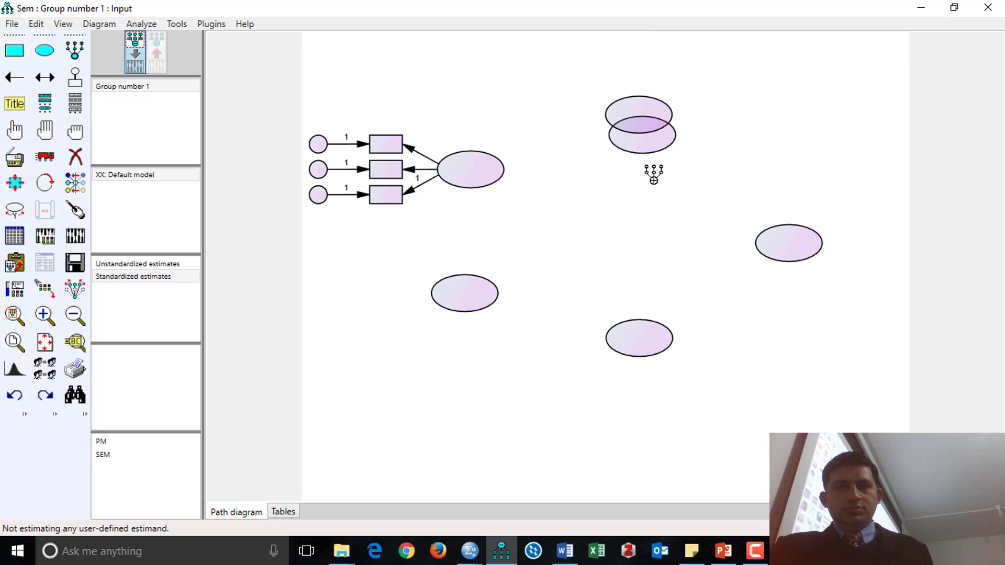
Step: Add three indicators with error terms to both the upper-middle and the far-right latent variables
{"action": "left_click", "coordinate": [75, 50]}
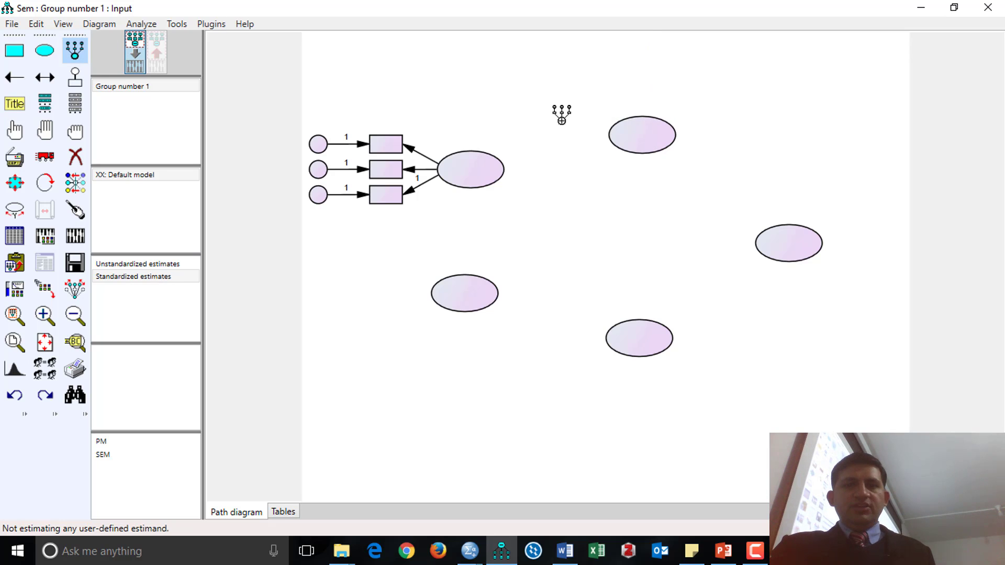
{"action": "left_click", "coordinate": [635, 130]}
{"action": "left_click", "coordinate": [634, 131]}
{"action": "left_click", "coordinate": [633, 137]}
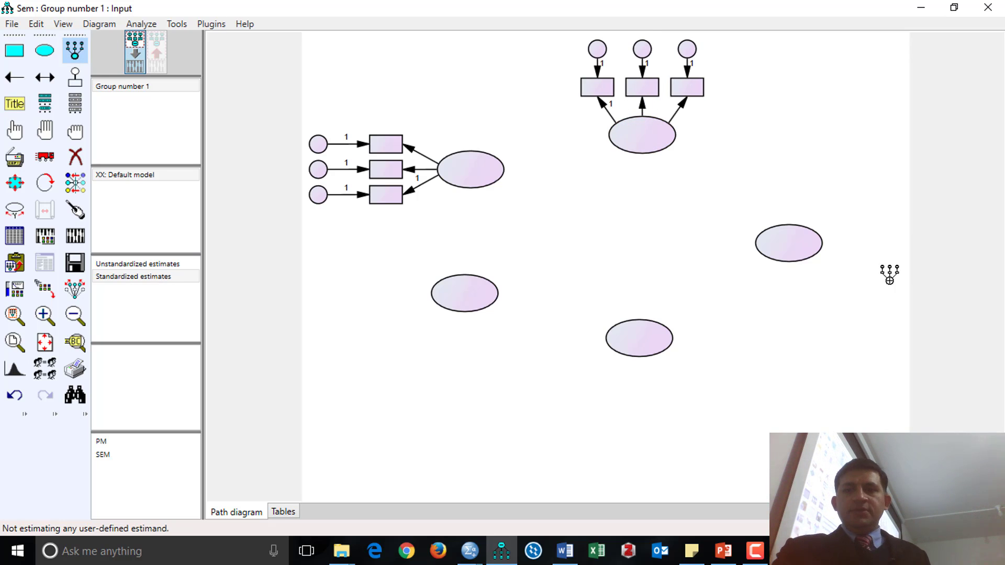
{"action": "left_click", "coordinate": [801, 231]}
{"action": "left_click", "coordinate": [801, 231]}
{"action": "left_click", "coordinate": [801, 231]}
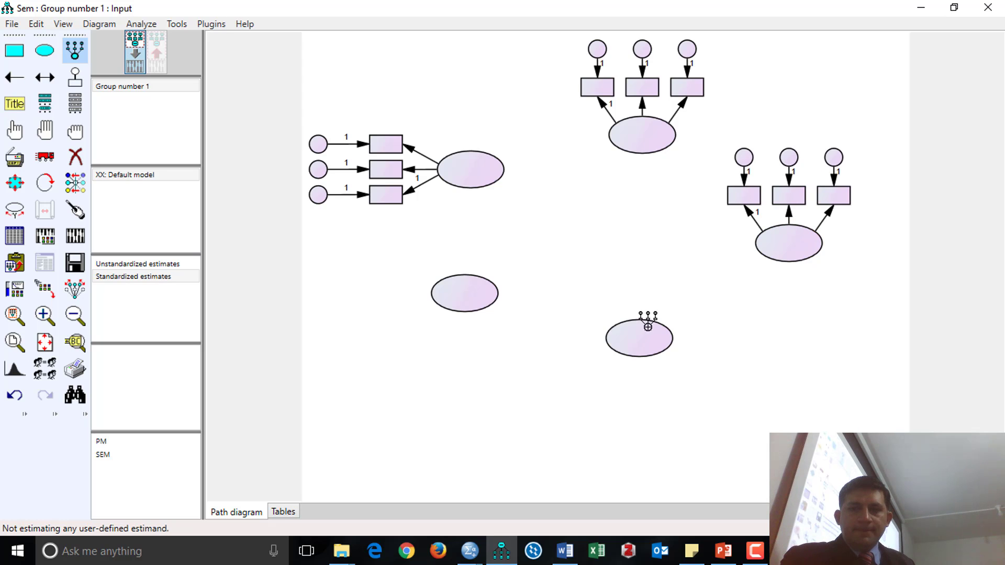
Step: Add three indicators with error terms to both the lower-middle and the lower-left latent variables
{"action": "left_click", "coordinate": [638, 337]}
{"action": "left_click", "coordinate": [638, 337]}
{"action": "left_click", "coordinate": [638, 336]}
{"action": "left_click", "coordinate": [474, 310]}
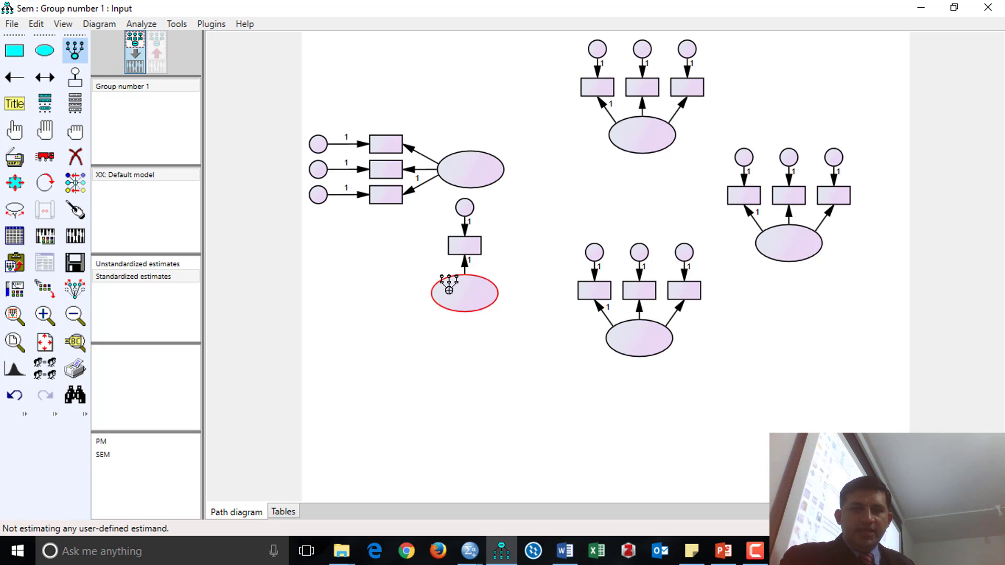
{"action": "left_click", "coordinate": [474, 311]}
{"action": "left_click", "coordinate": [474, 311]}
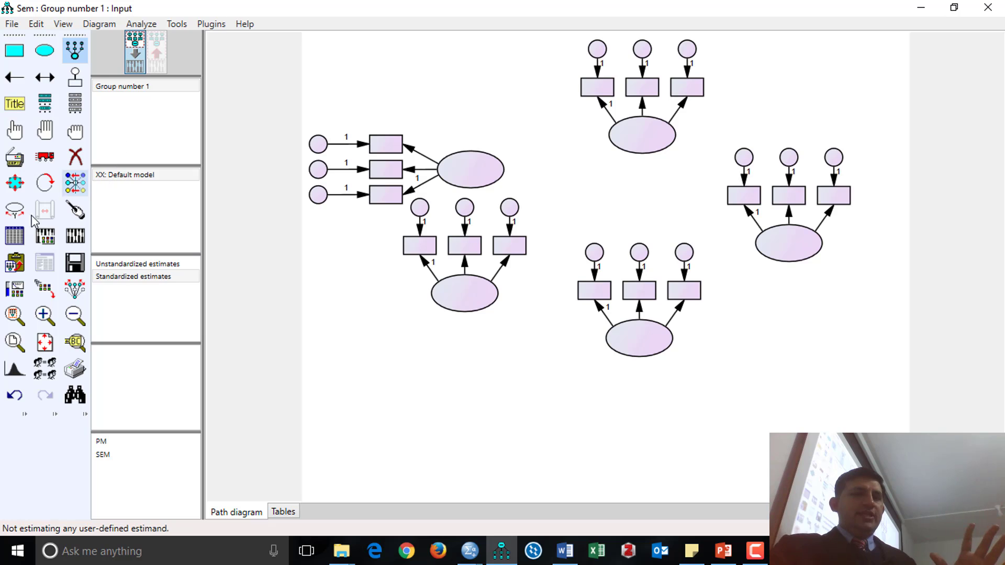
Step: Rotate the indicators of the lower-middle, far-right and lower-left latent variables outward, and resize the path diagram to fit the page
{"action": "left_click", "coordinate": [44, 183]}
{"action": "left_click", "coordinate": [652, 343]}
{"action": "left_click", "coordinate": [652, 343]}
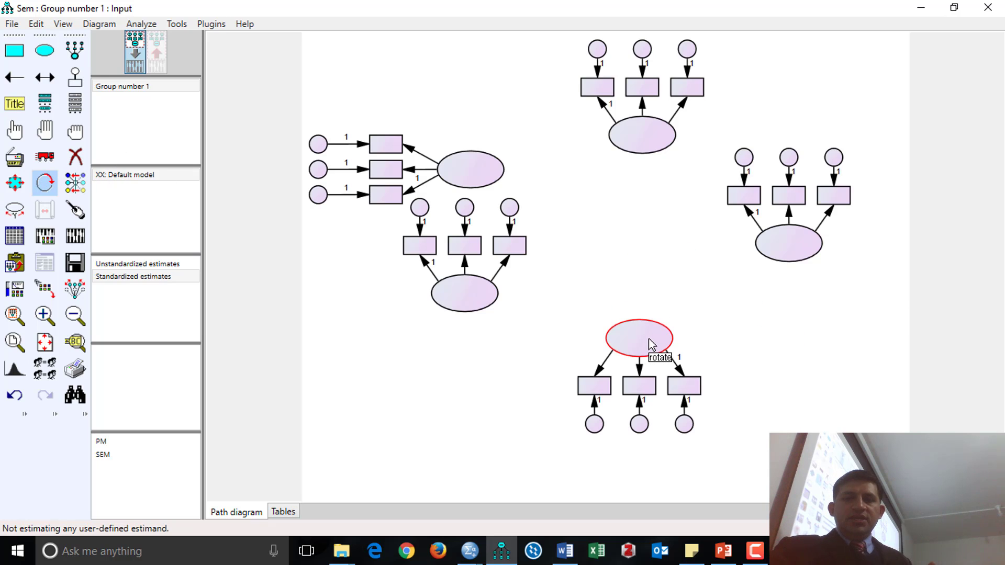
{"action": "left_click", "coordinate": [800, 250]}
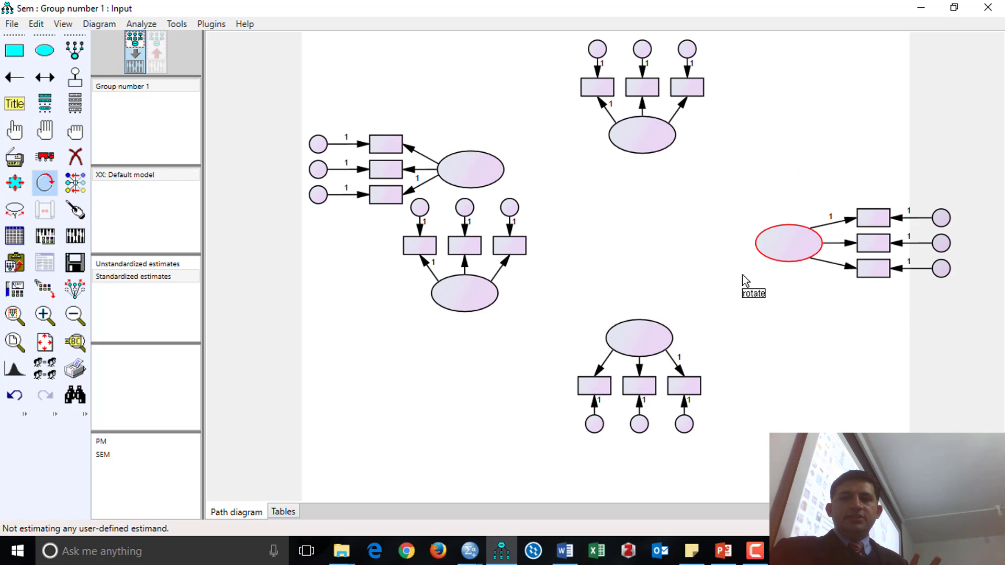
{"action": "left_click", "coordinate": [487, 293]}
{"action": "left_click", "coordinate": [487, 293]}
{"action": "left_click", "coordinate": [485, 294]}
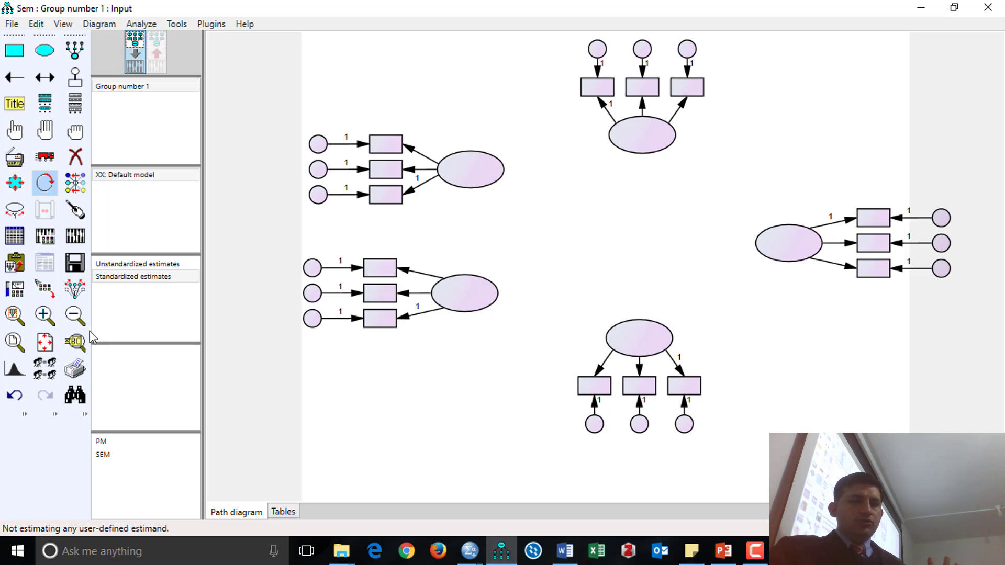
{"action": "left_click", "coordinate": [44, 342]}
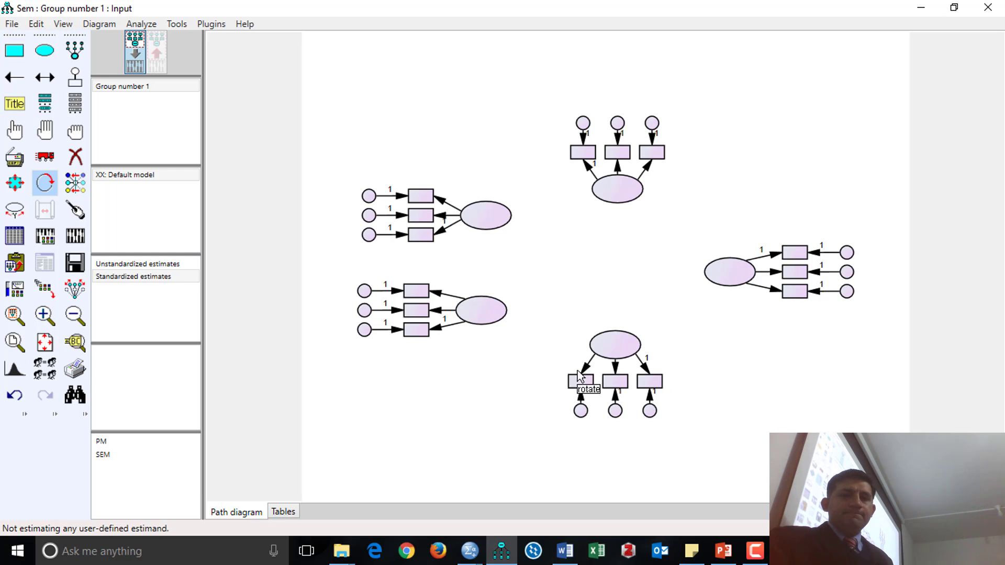
Step: Touch up the path arrows of the lower-left and far-right latent variables
{"action": "left_click", "coordinate": [75, 209]}
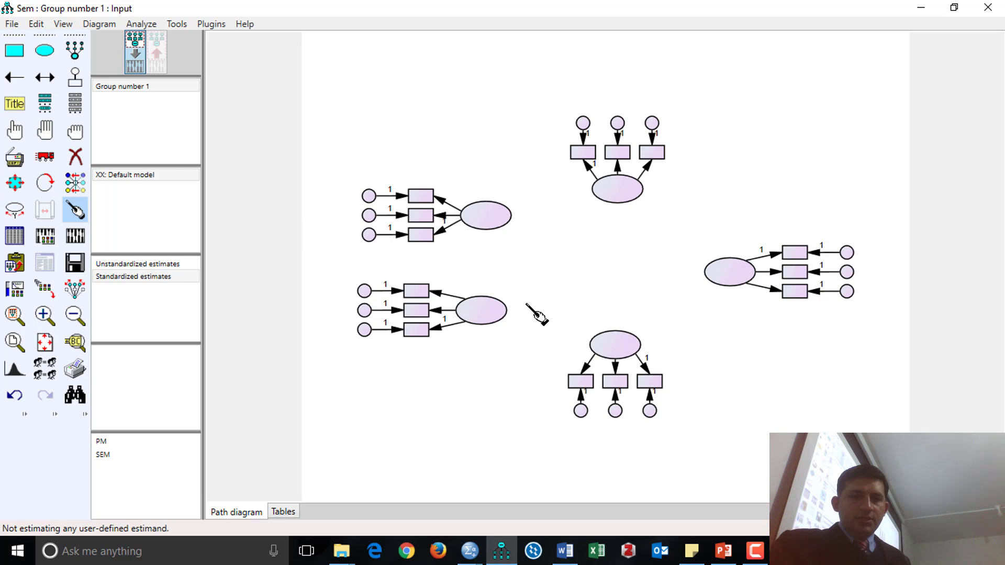
{"action": "left_click", "coordinate": [489, 310]}
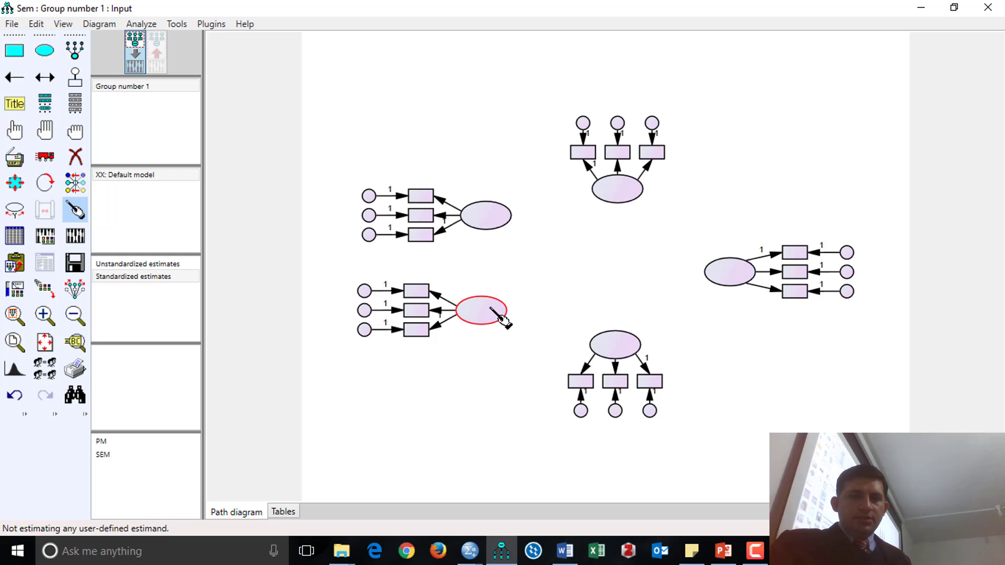
{"action": "left_click", "coordinate": [732, 271]}
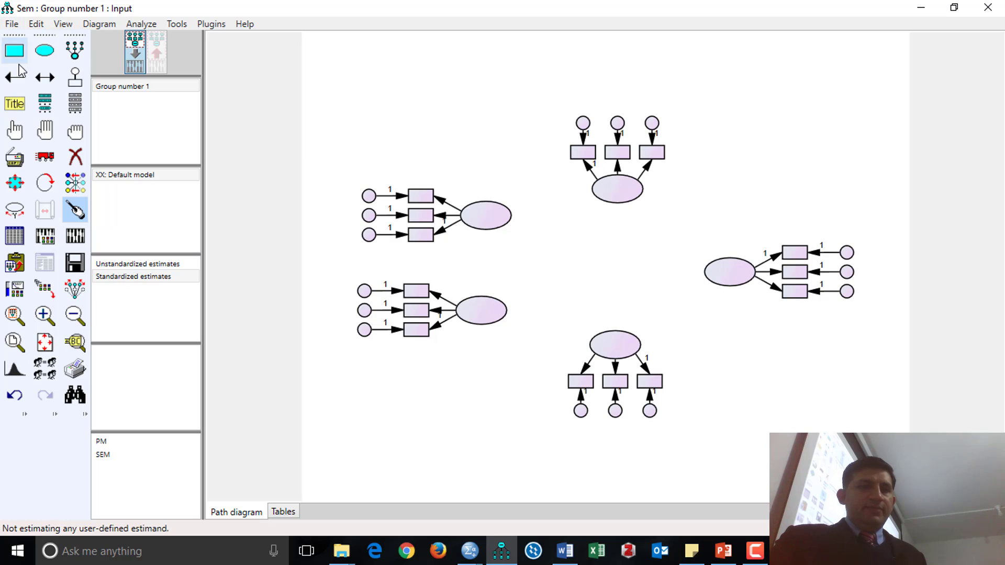
Step: List the variables in the data set and assign IWE1, IWE2 and IWE3 to the upper-left construct's indicators
{"action": "double_click", "coordinate": [500, 221]}
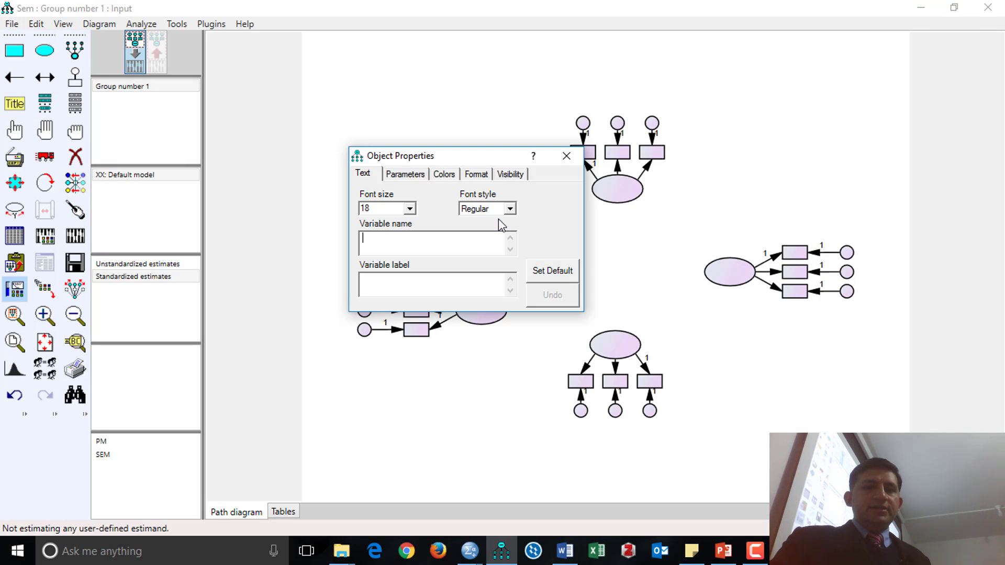
{"action": "left_click", "coordinate": [567, 155]}
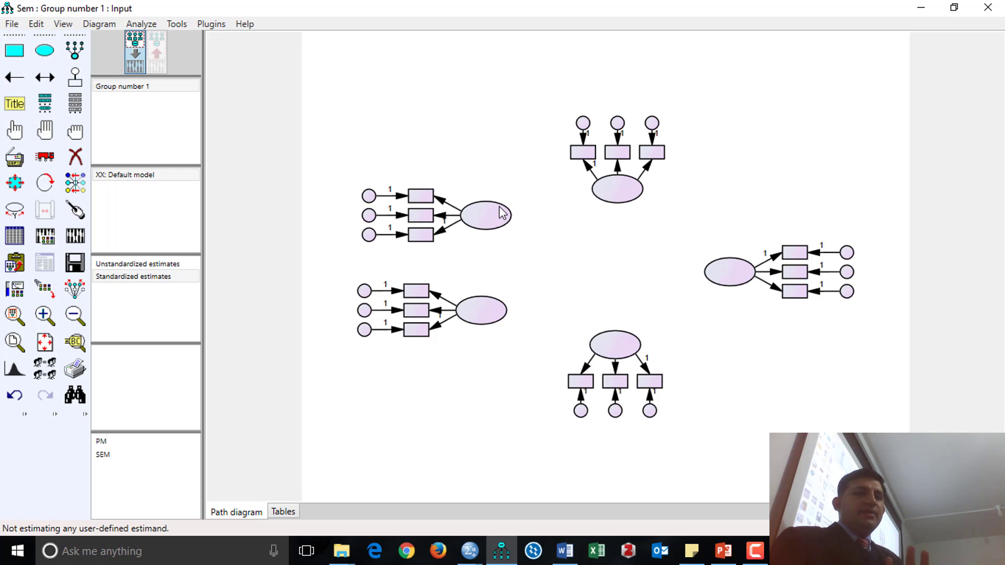
{"action": "left_click", "coordinate": [75, 103]}
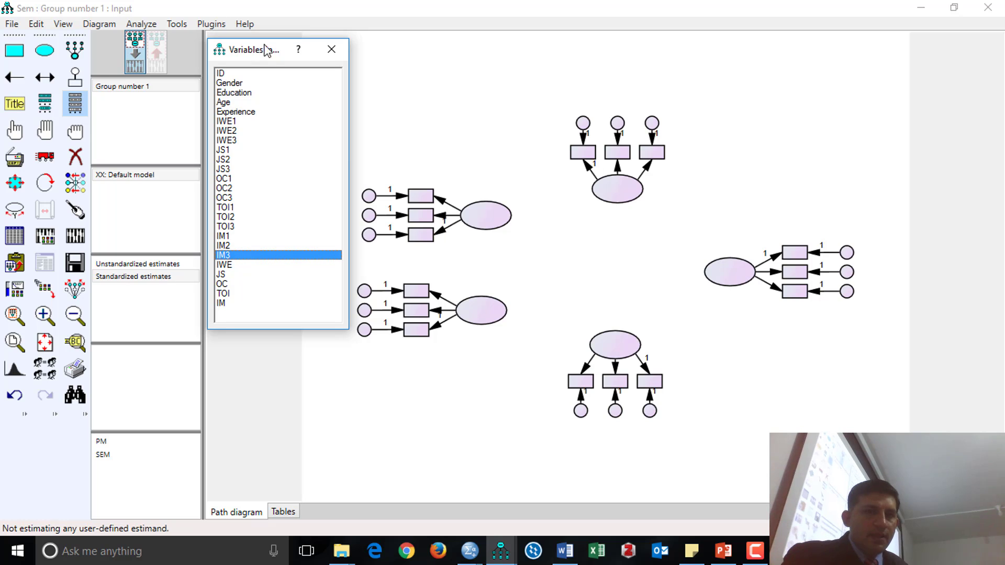
{"action": "left_click_drag", "start_coordinate": [265, 47], "coordinate": [231, 85]}
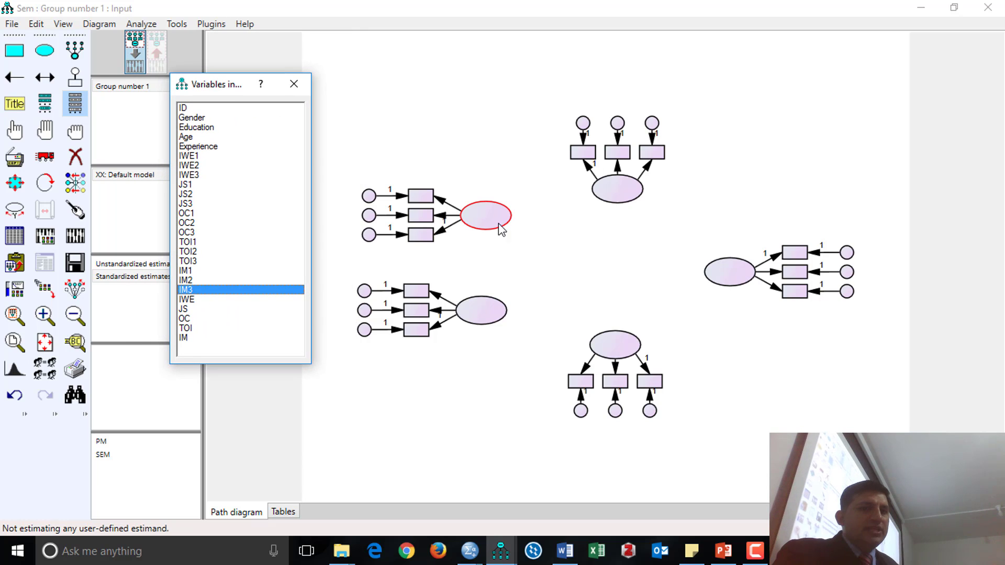
{"action": "left_click_drag", "start_coordinate": [195, 156], "coordinate": [410, 197]}
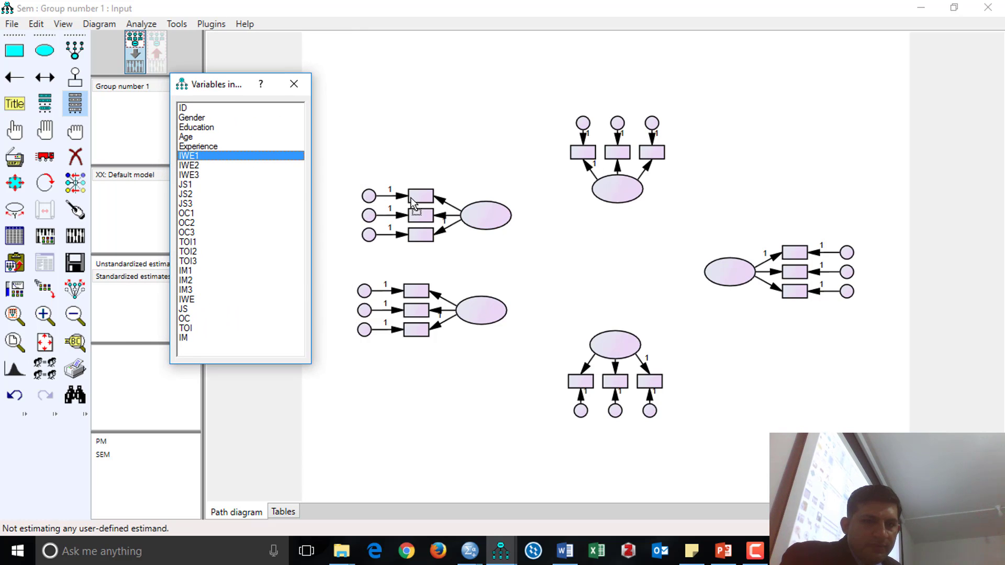
{"action": "left_click_drag", "start_coordinate": [185, 166], "coordinate": [414, 215]}
{"action": "left_click_drag", "start_coordinate": [194, 175], "coordinate": [429, 238]}
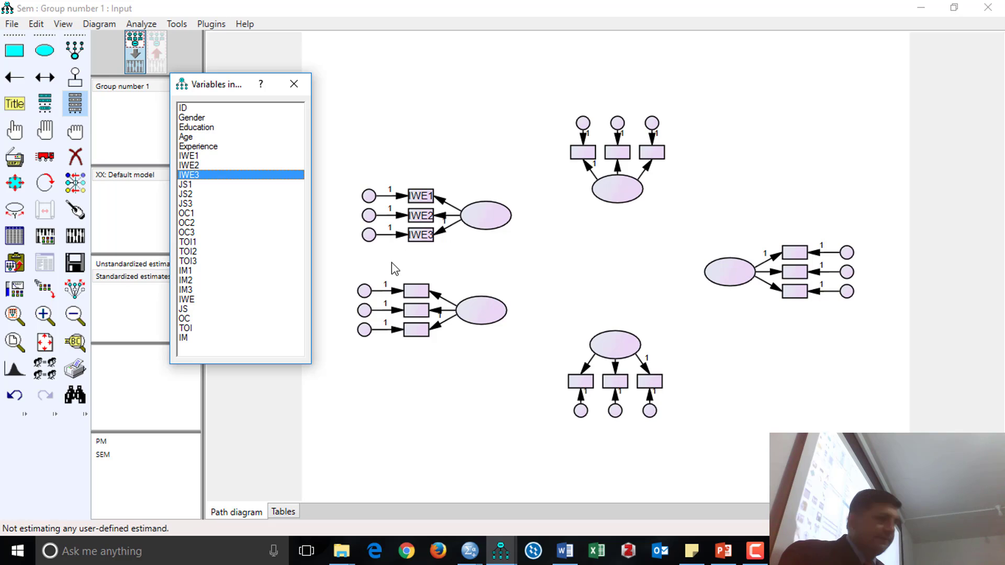
Step: Assign JS1, JS2 and JS3 from the data set to the upper-middle construct's indicators
{"action": "left_click_drag", "start_coordinate": [192, 185], "coordinate": [623, 254]}
{"action": "left_click_drag", "start_coordinate": [721, 256], "coordinate": [592, 157]}
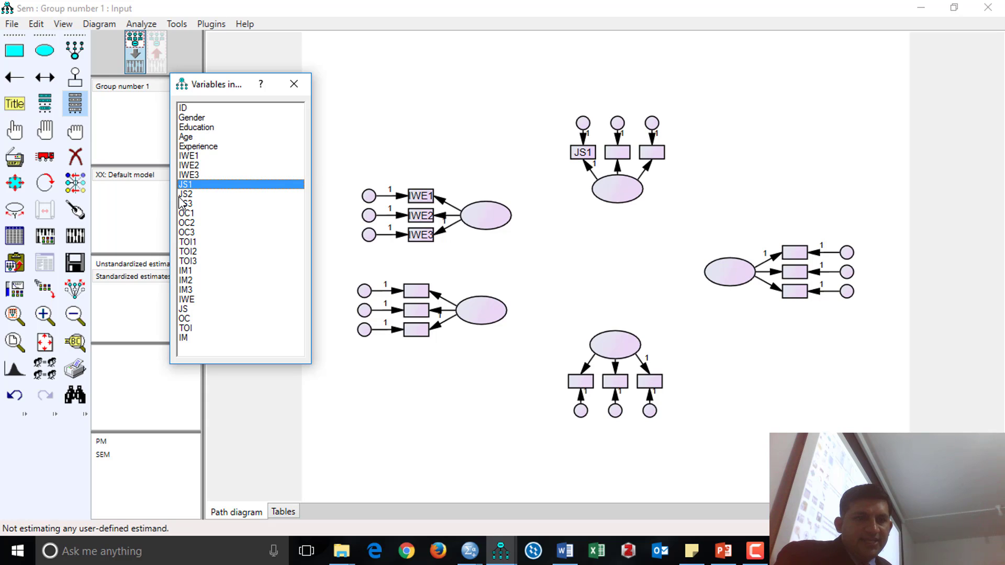
{"action": "left_click_drag", "start_coordinate": [186, 193], "coordinate": [629, 155]}
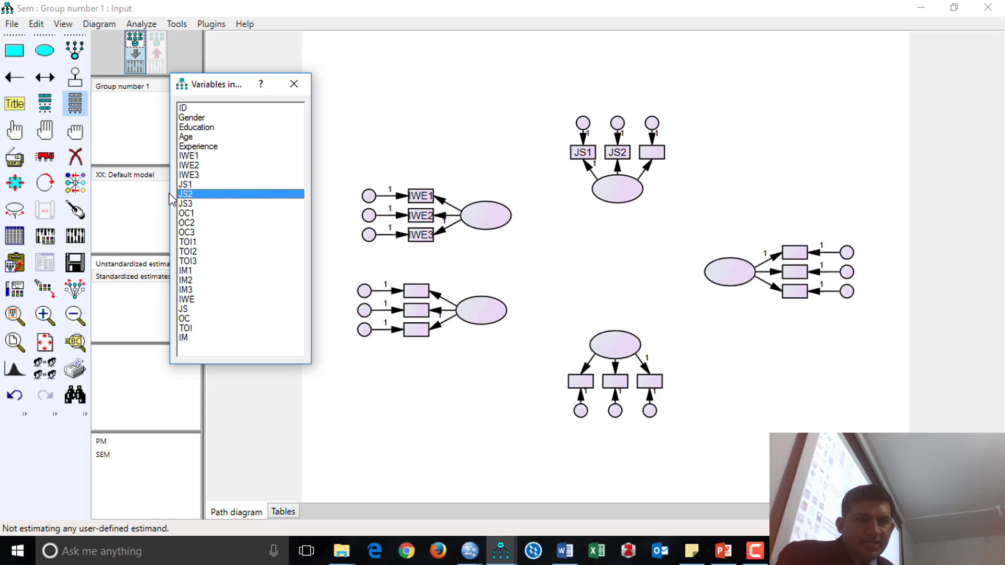
{"action": "left_click_drag", "start_coordinate": [190, 208], "coordinate": [651, 152]}
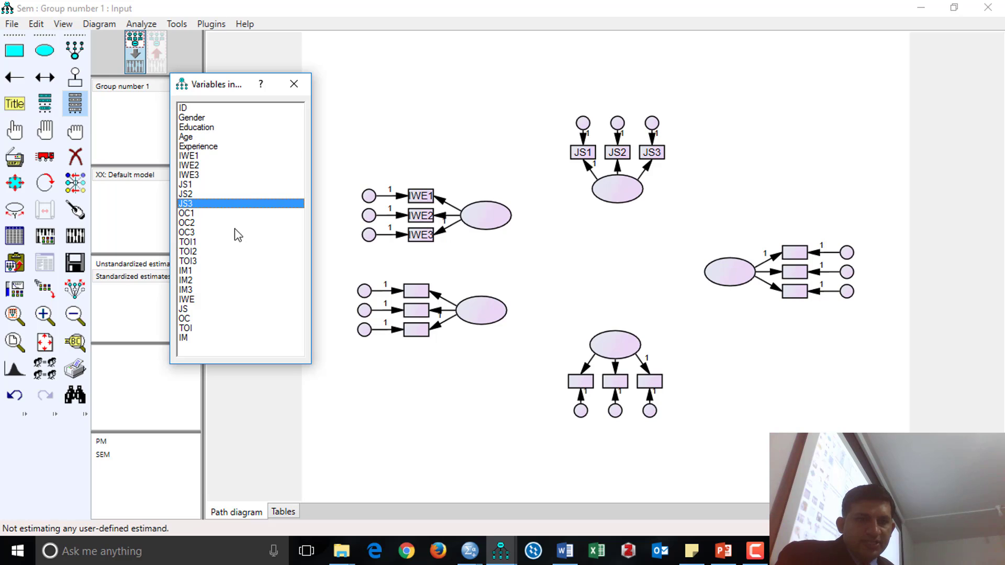
Step: Assign OC1, OC2 and OC3 to the far-right construct's indicators and TOI1, TOI2 and TOI3 to the lower-middle construct's
{"action": "left_click_drag", "start_coordinate": [193, 216], "coordinate": [796, 255]}
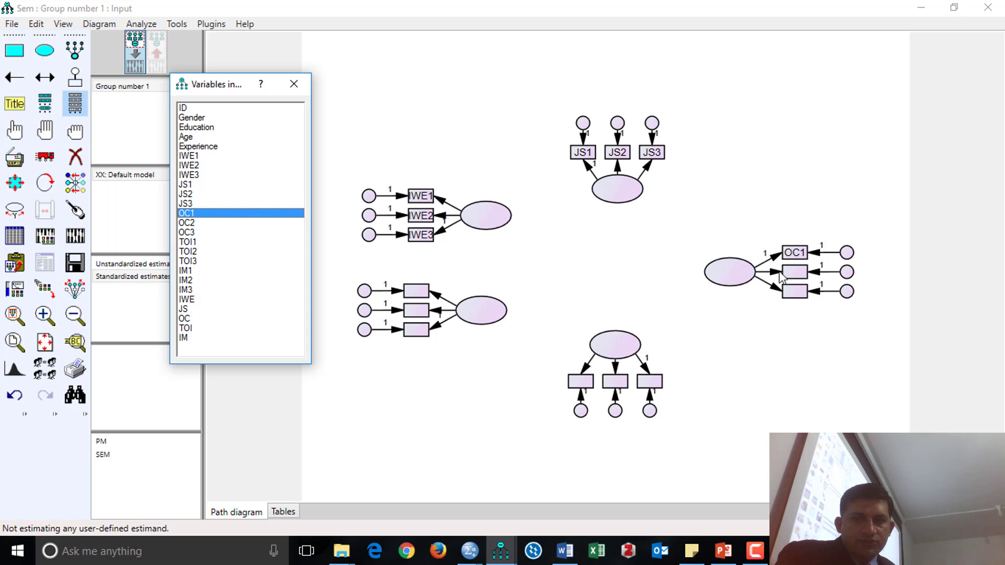
{"action": "left_click_drag", "start_coordinate": [194, 223], "coordinate": [793, 272]}
{"action": "left_click_drag", "start_coordinate": [187, 233], "coordinate": [794, 291]}
{"action": "left_click_drag", "start_coordinate": [191, 245], "coordinate": [582, 384]}
{"action": "left_click_drag", "start_coordinate": [191, 252], "coordinate": [610, 380]}
{"action": "left_click_drag", "start_coordinate": [193, 260], "coordinate": [651, 387]}
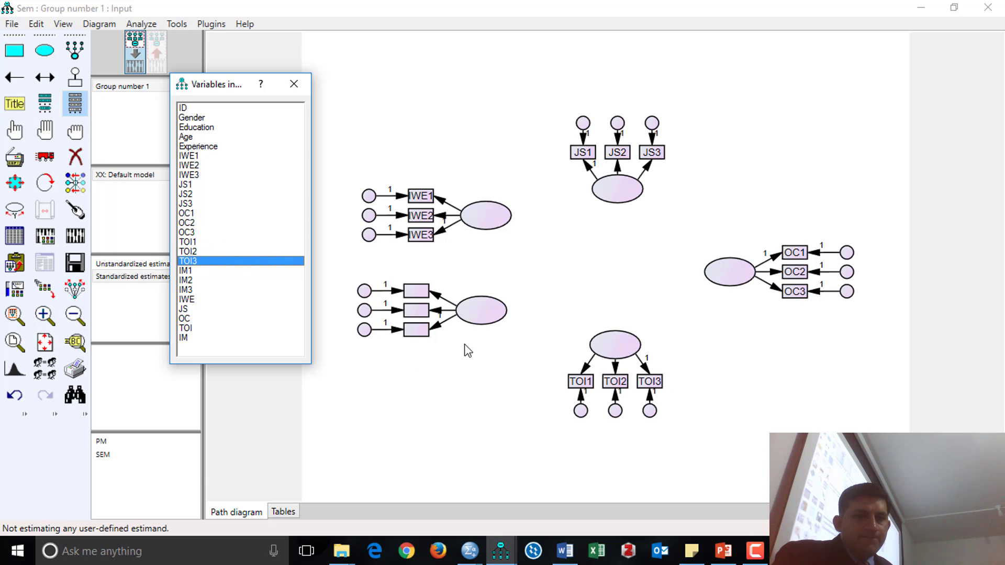
Step: Assign IM1, IM2 and IM3 from the data set to the lower-left construct's indicators
{"action": "left_click_drag", "start_coordinate": [192, 273], "coordinate": [416, 291]}
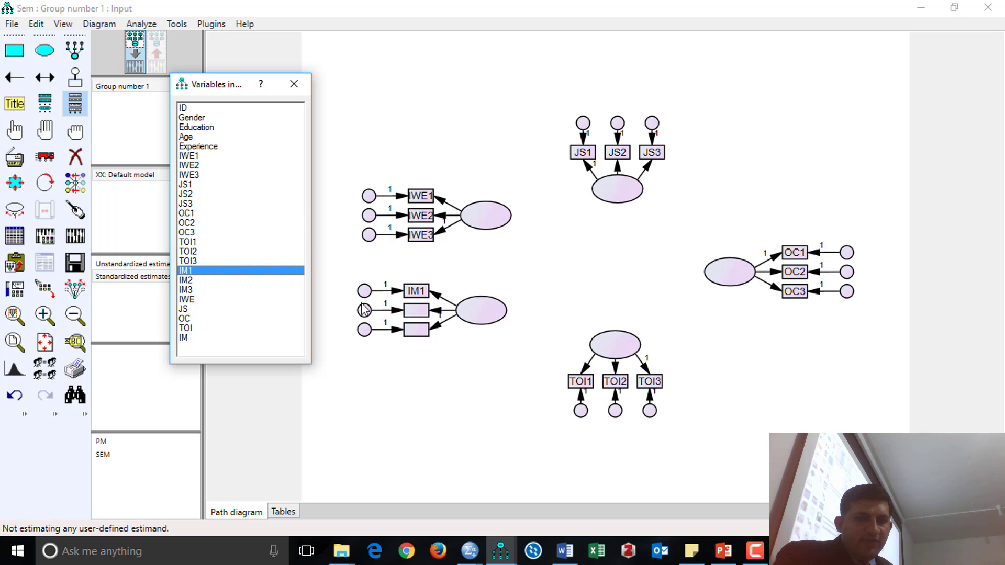
{"action": "left_click_drag", "start_coordinate": [187, 281], "coordinate": [417, 311]}
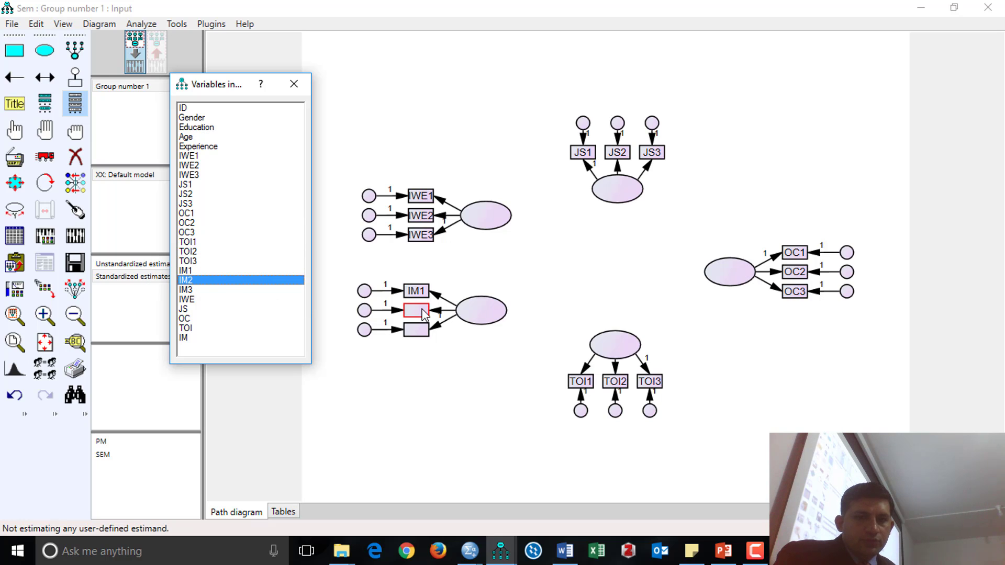
{"action": "left_click_drag", "start_coordinate": [189, 290], "coordinate": [409, 330]}
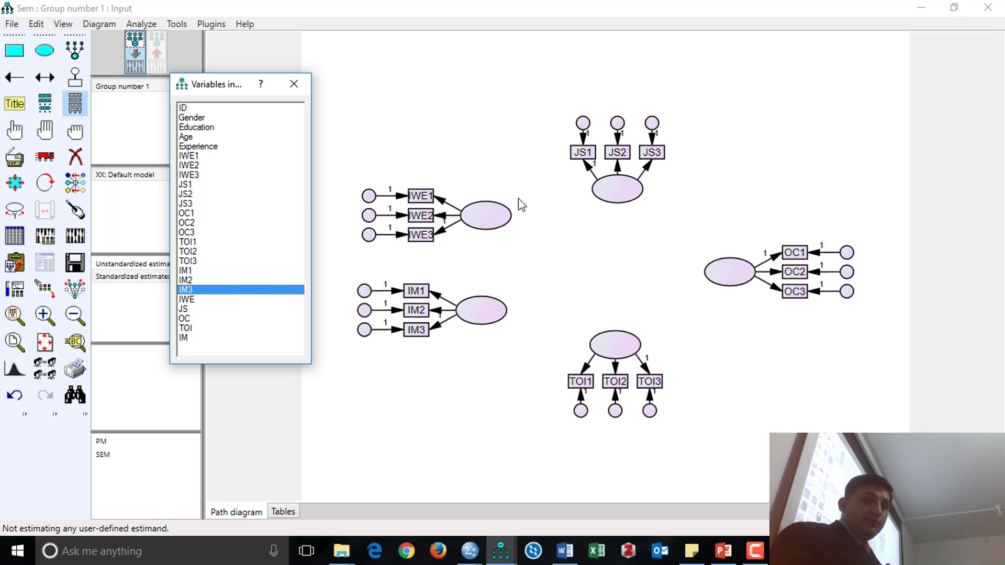
Step: Name the latent variable of the IWE1 to IWE3 indicators IWEE
{"action": "double_click", "coordinate": [491, 219]}
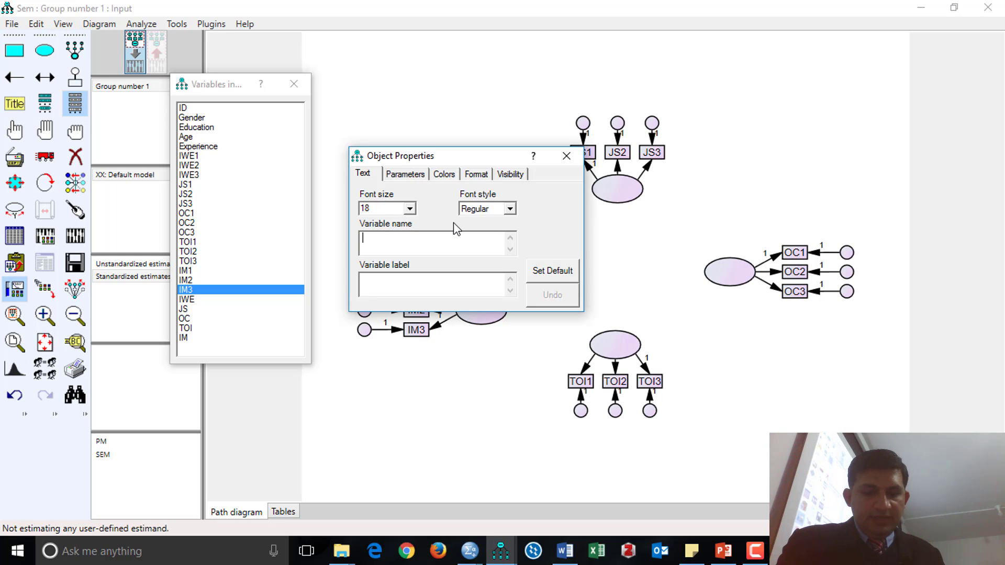
{"action": "type", "text": "IWE"}
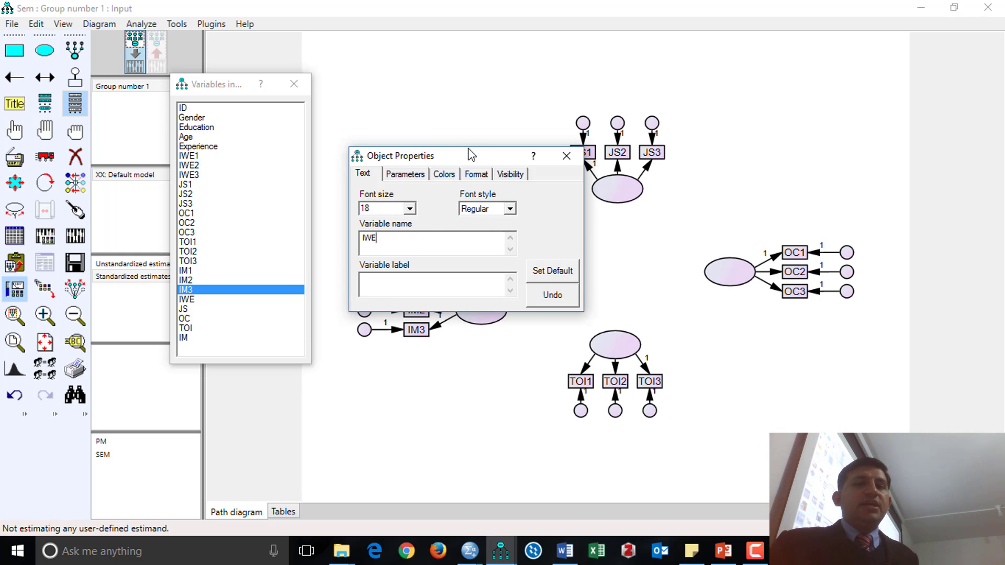
{"action": "left_click_drag", "start_coordinate": [462, 152], "coordinate": [708, 56]}
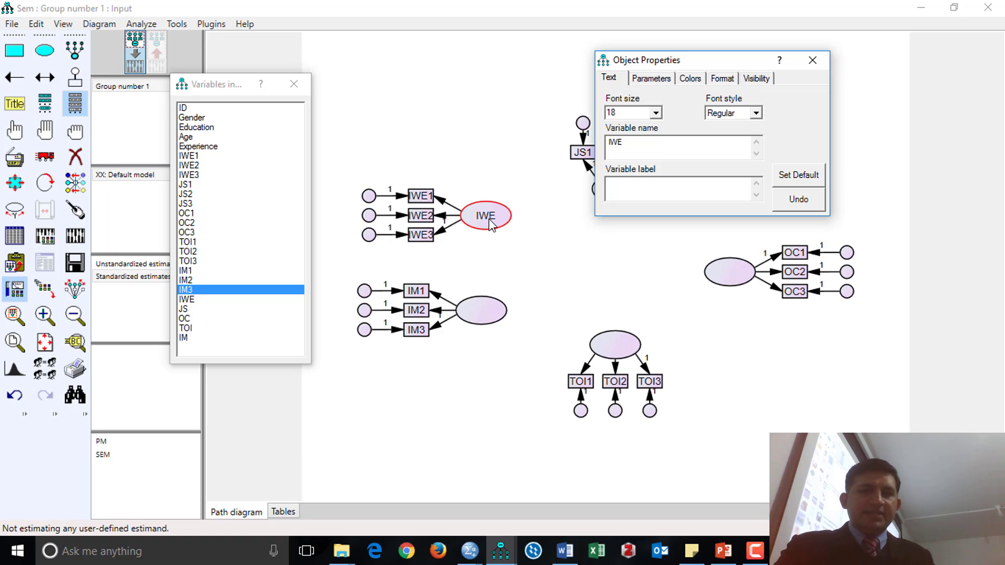
{"action": "type", "text": "E"}
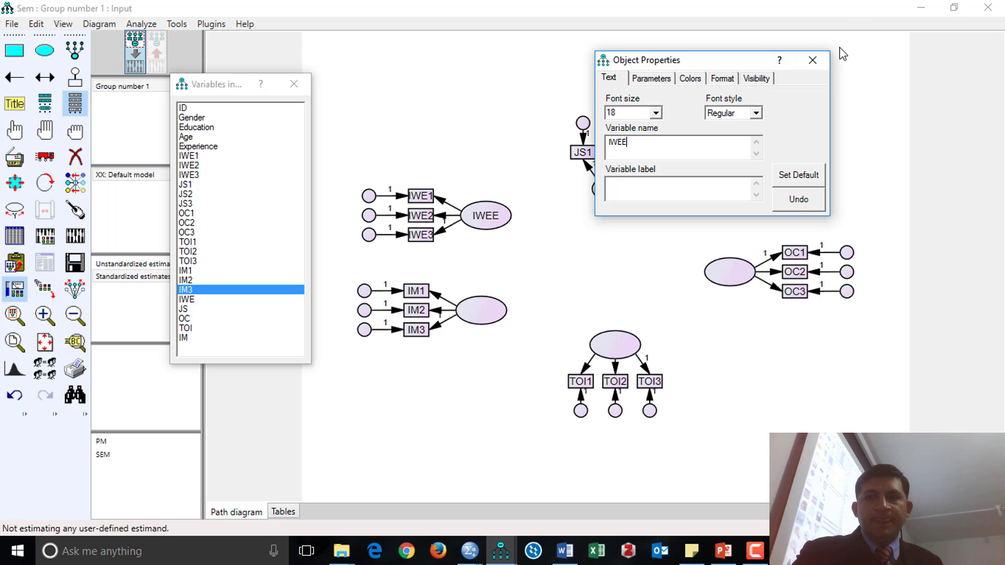
{"action": "left_click", "coordinate": [812, 60]}
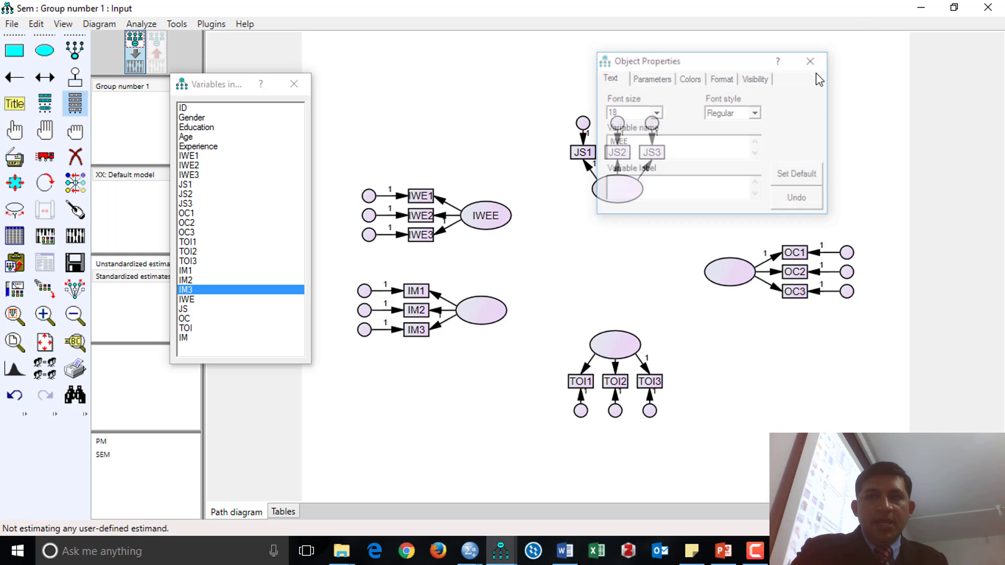
Step: Name the latent variable of the IM1 to IM3 indicators IMM
{"action": "double_click", "coordinate": [491, 315]}
{"action": "type", "text": "IMM"}
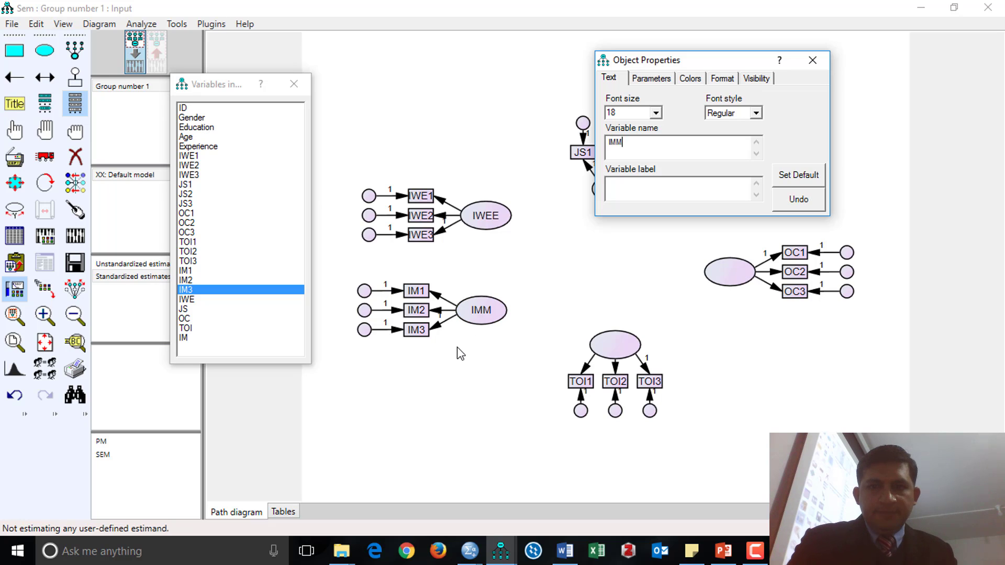
Step: Name the latent variable of the TOI1 to TOI3 indicators TOII and that of the OC1 to OC3 indicators OCC
{"action": "left_click", "coordinate": [613, 346]}
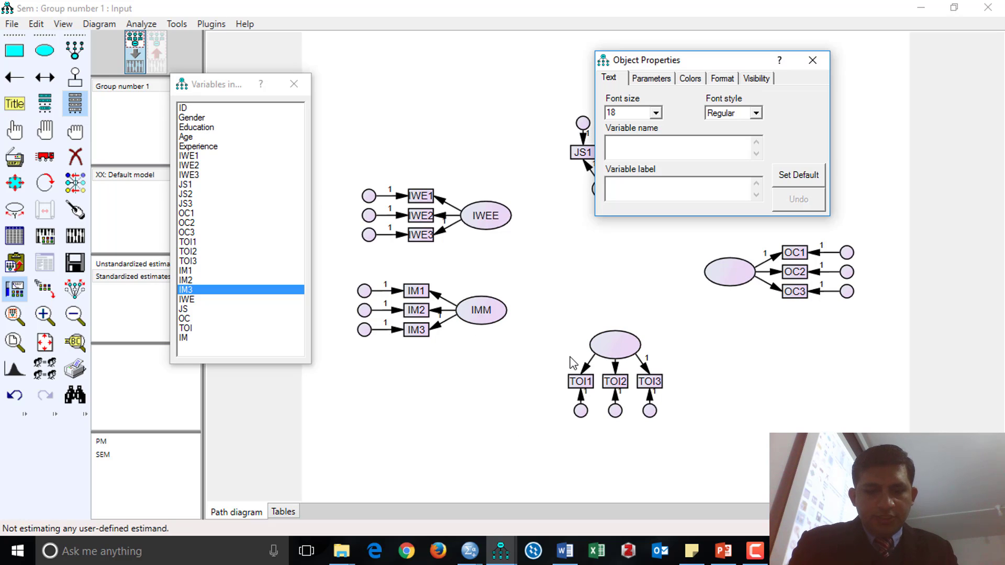
{"action": "type", "text": "TOII"}
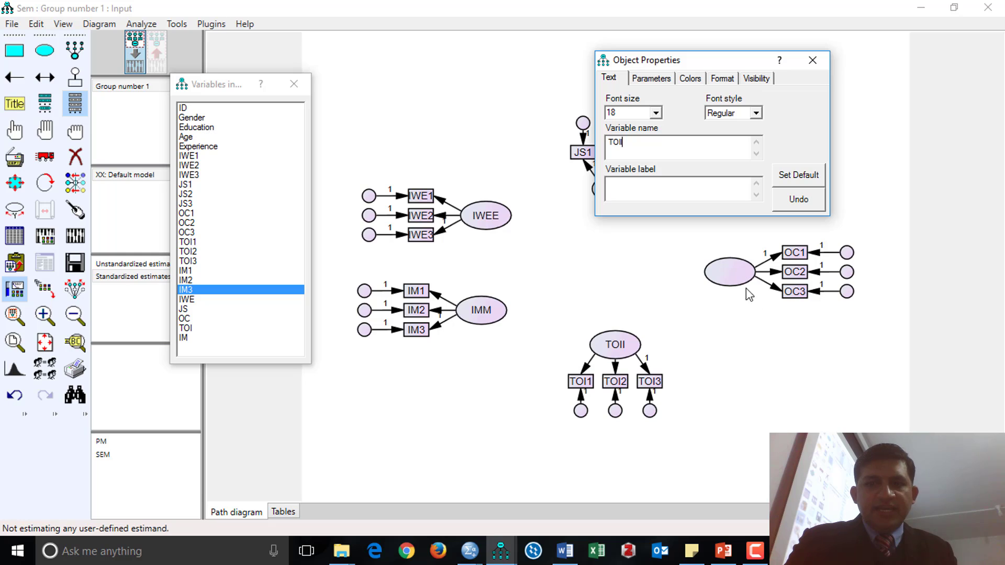
{"action": "left_click", "coordinate": [735, 274]}
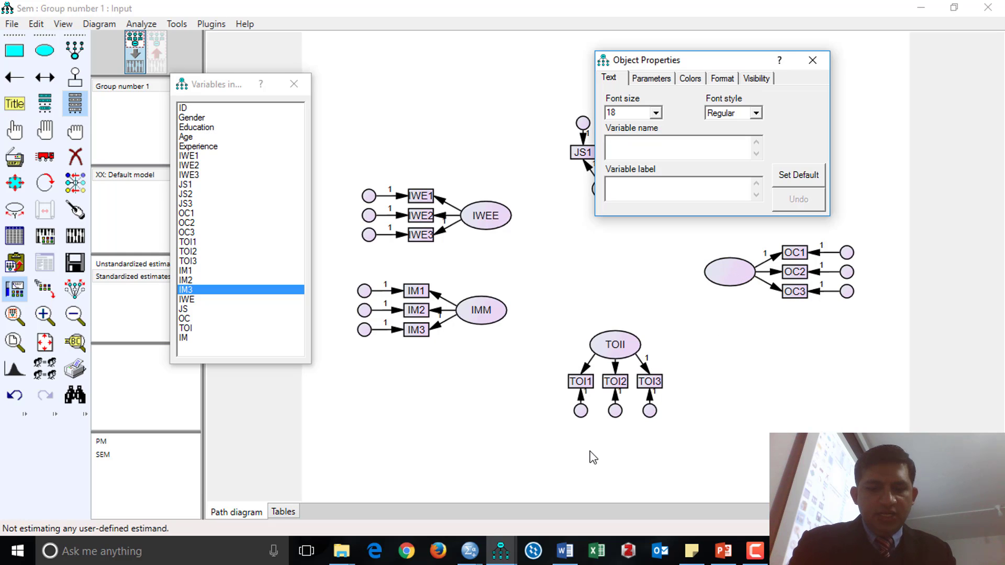
{"action": "type", "text": "OCC"}
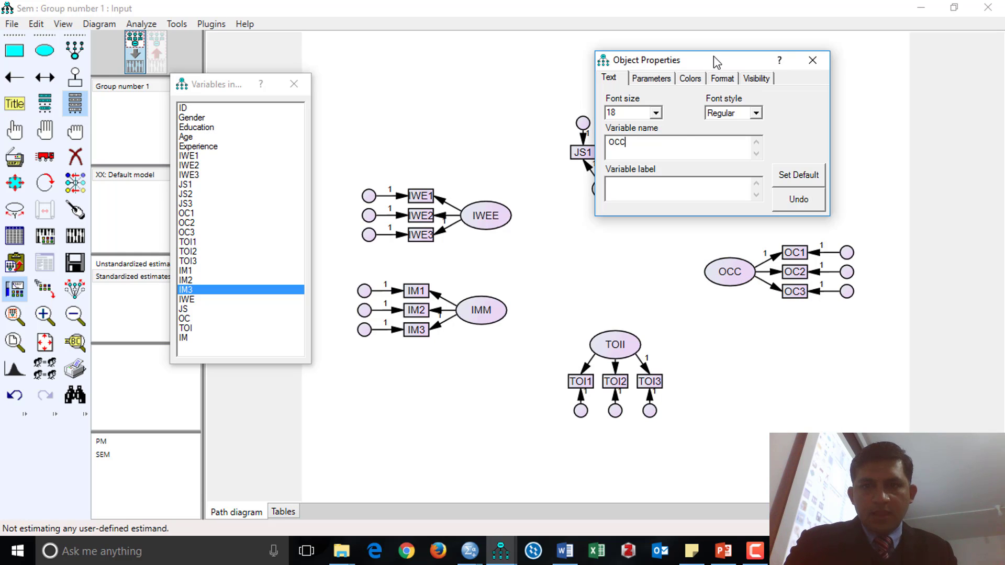
Step: Name the latent variable of the JS1 to JS3 indicators JSS, then close the object properties and the data set's variable list
{"action": "left_click_drag", "start_coordinate": [717, 62], "coordinate": [652, 323]}
{"action": "left_click", "coordinate": [615, 191]}
{"action": "type", "text": "J"}
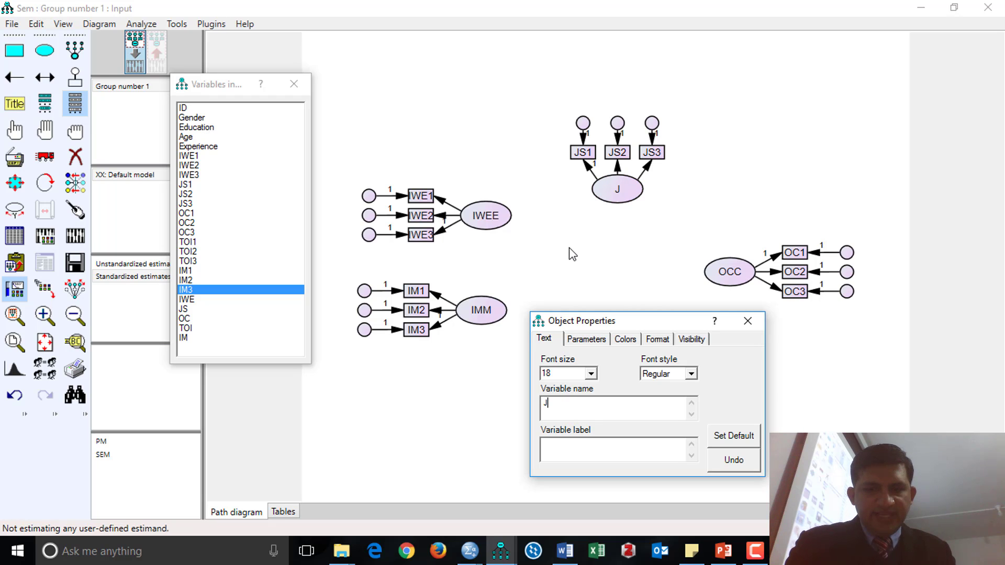
{"action": "type", "text": "SS"}
{"action": "left_click", "coordinate": [747, 320]}
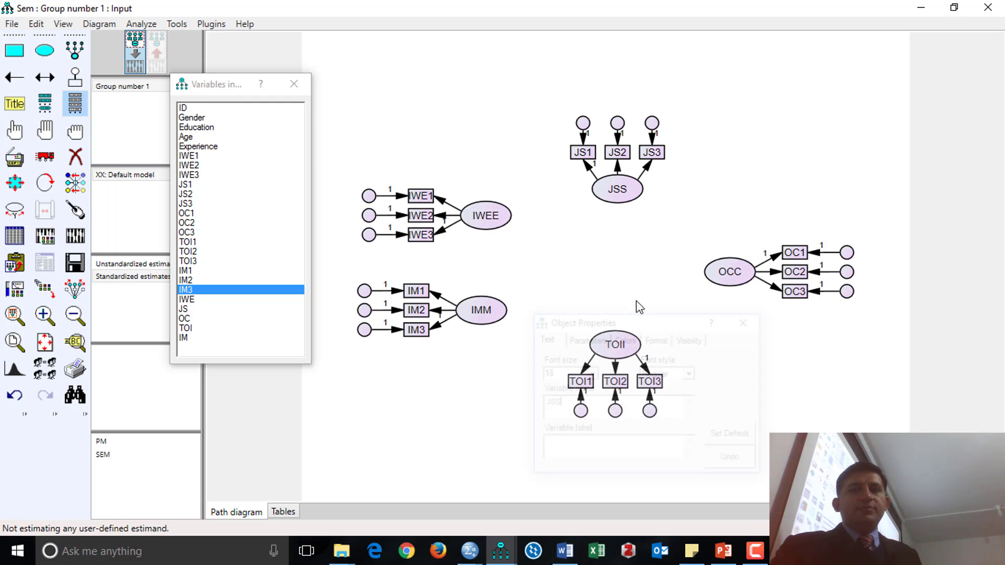
{"action": "left_click", "coordinate": [294, 84]}
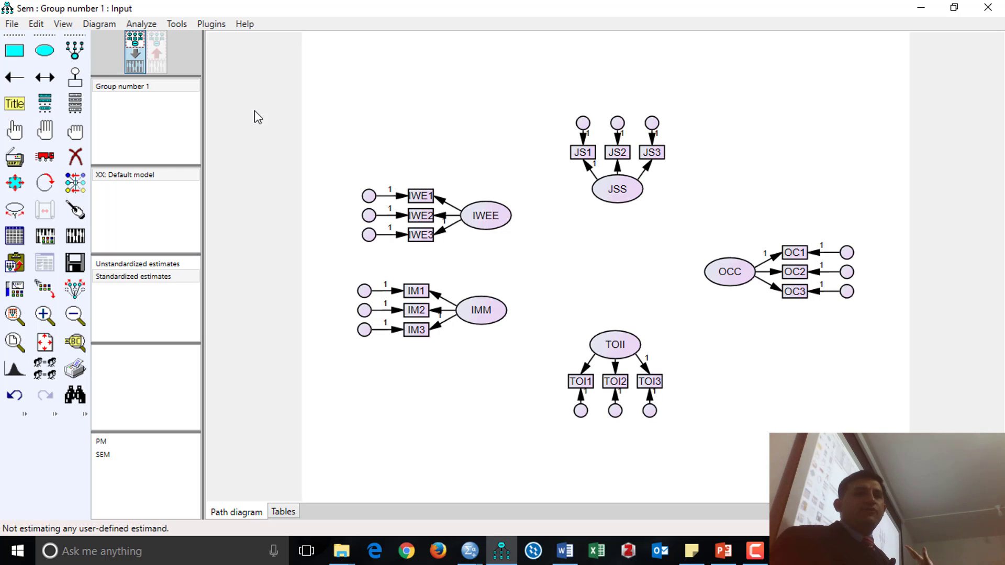
Step: Name all unobserved error variables automatically with the Name Unobserved Variables plugin
{"action": "left_click", "coordinate": [222, 26]}
{"action": "mouse_move", "coordinate": [245, 23]}
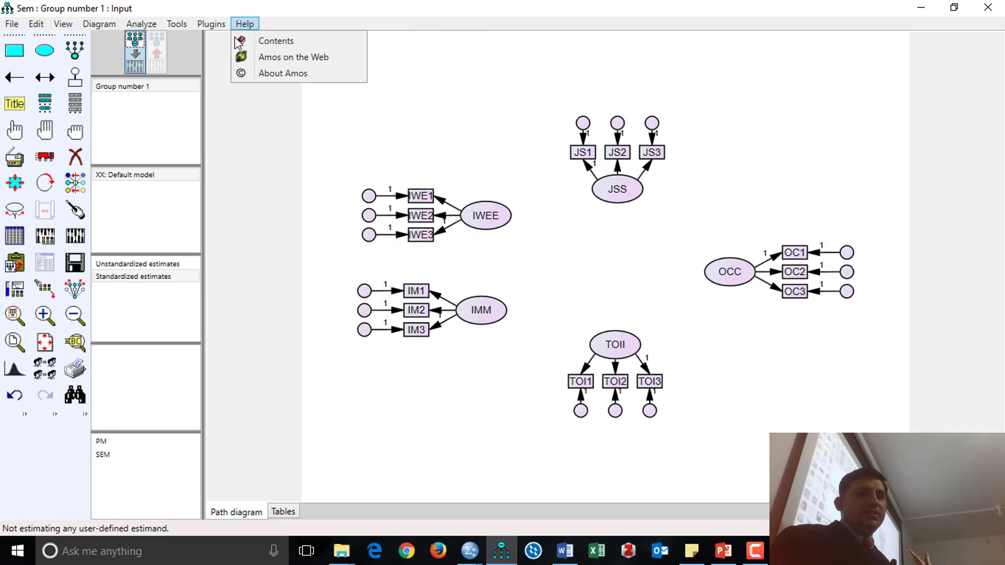
{"action": "mouse_move", "coordinate": [212, 24]}
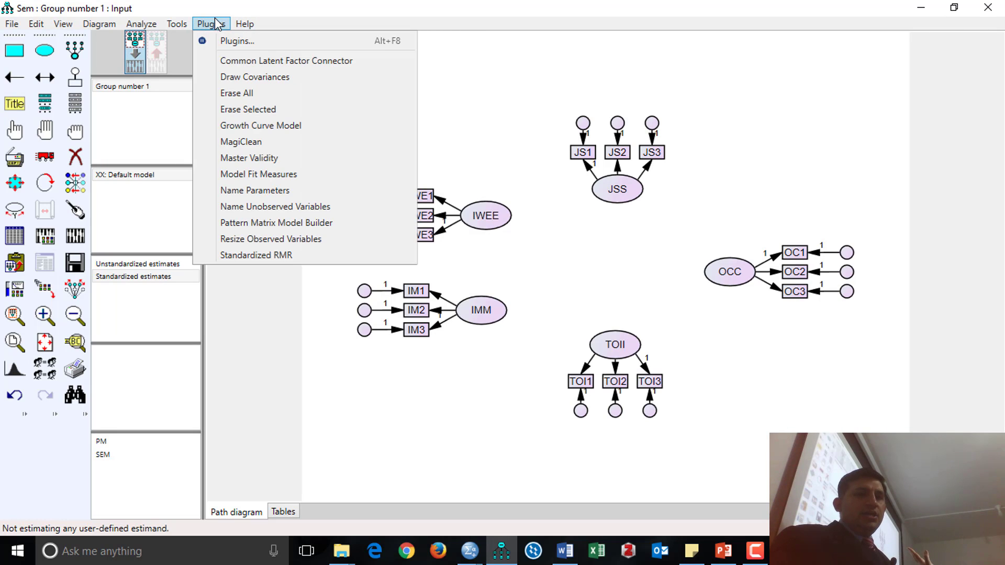
{"action": "left_click", "coordinate": [272, 209]}
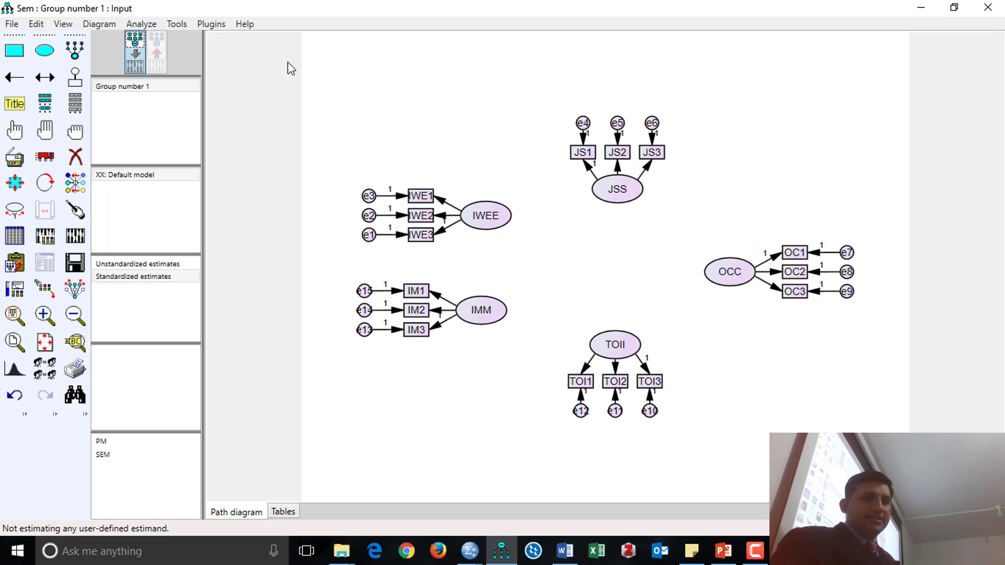
Step: Draw a covariance between the IMM and IWEE latent variables
{"action": "left_click", "coordinate": [45, 77]}
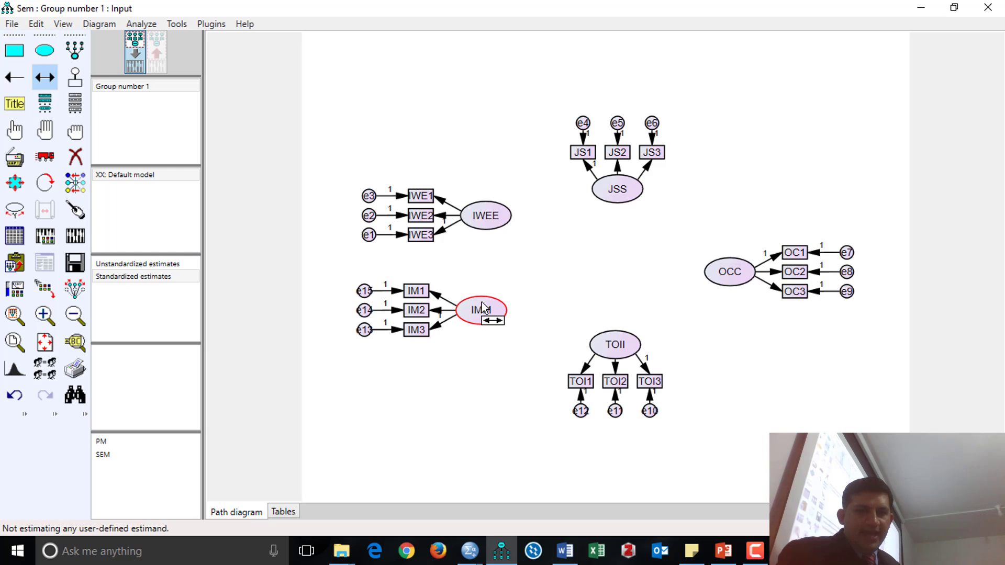
{"action": "left_click_drag", "start_coordinate": [481, 311], "coordinate": [476, 223]}
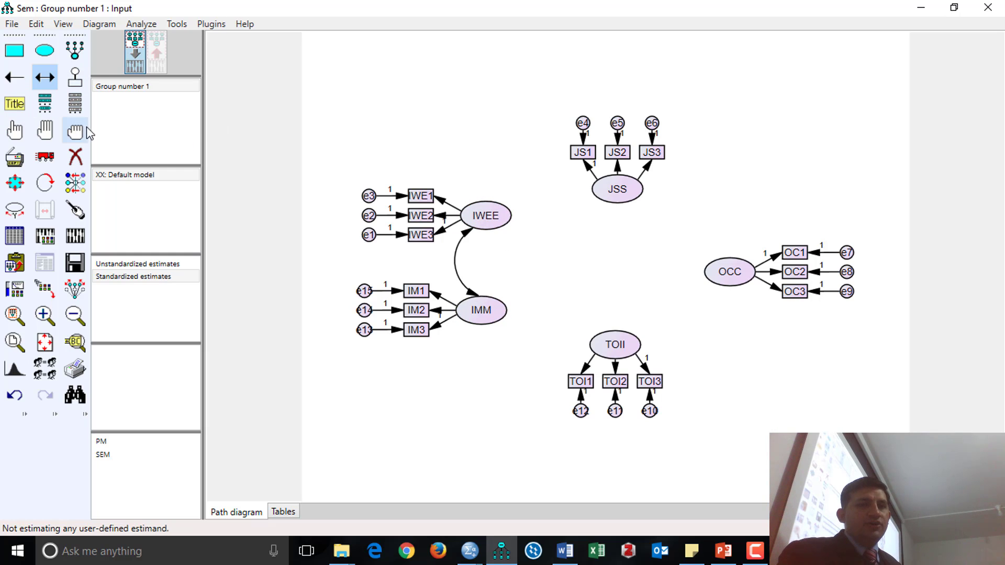
Step: Add a residual term beside JSS, above OCC and beside TOII, and name the three new terms automatically
{"action": "left_click", "coordinate": [78, 86]}
{"action": "left_click", "coordinate": [629, 183]}
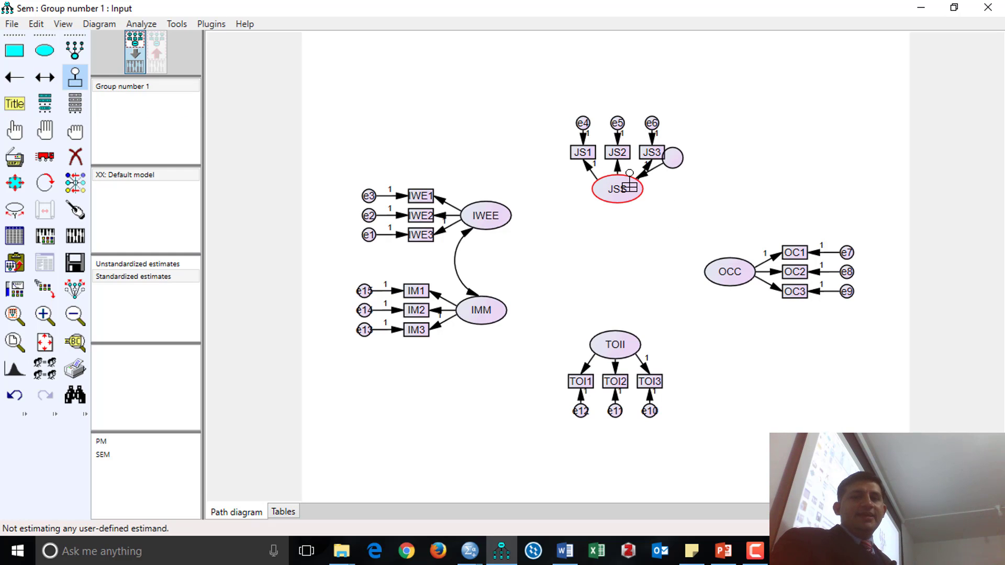
{"action": "left_click", "coordinate": [630, 183]}
{"action": "left_click", "coordinate": [751, 265]}
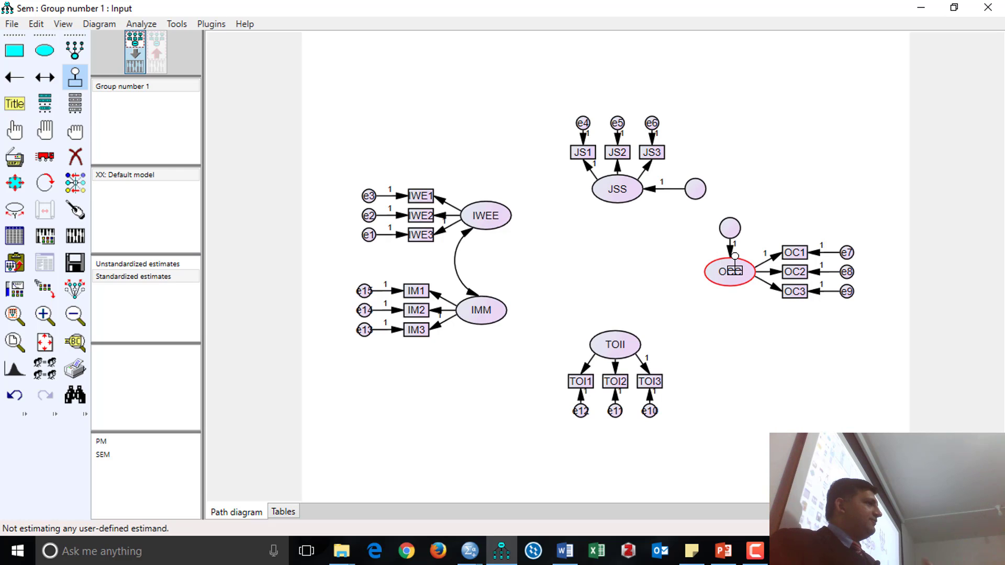
{"action": "left_click", "coordinate": [626, 343]}
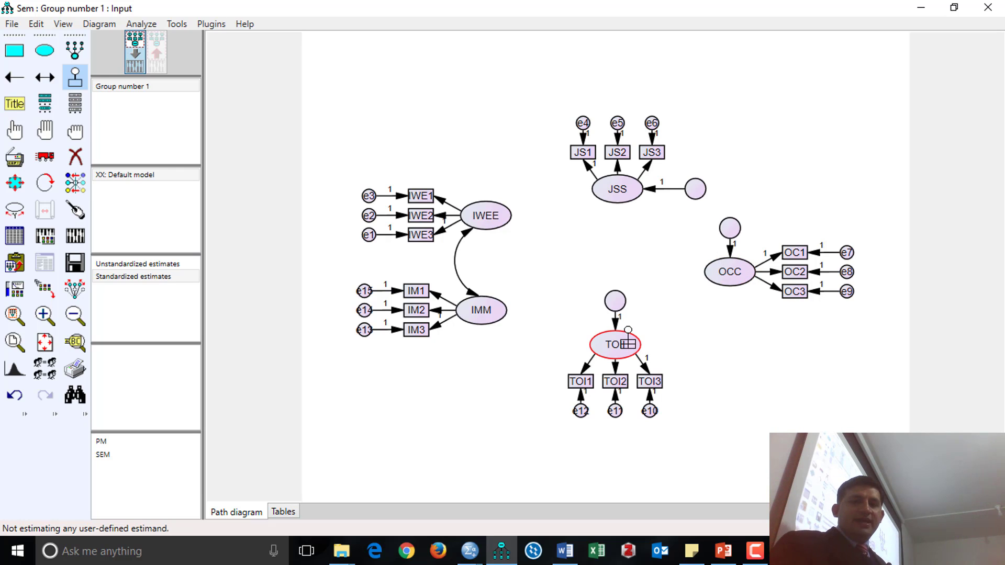
{"action": "left_click", "coordinate": [628, 343]}
{"action": "left_click", "coordinate": [628, 343]}
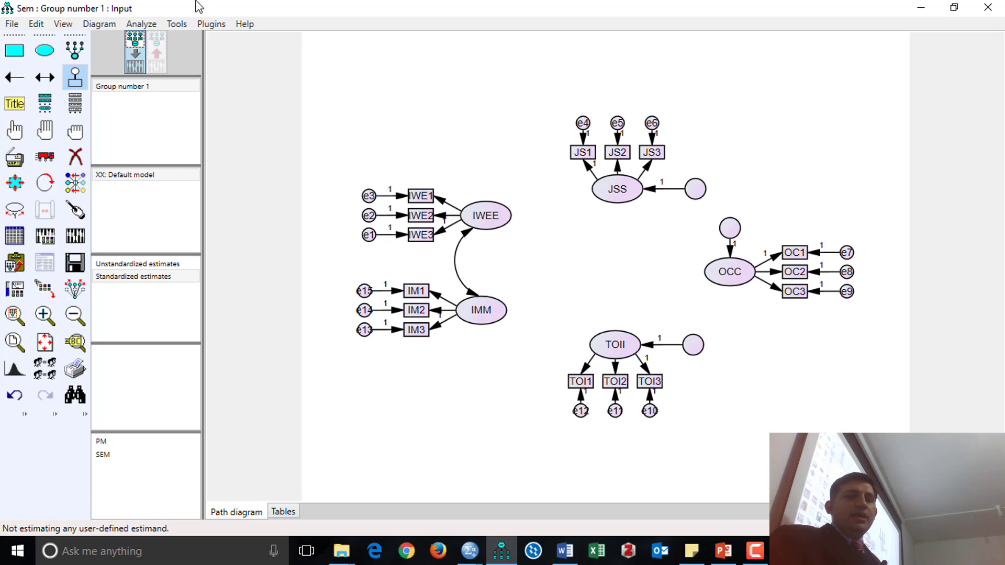
{"action": "left_click", "coordinate": [212, 24]}
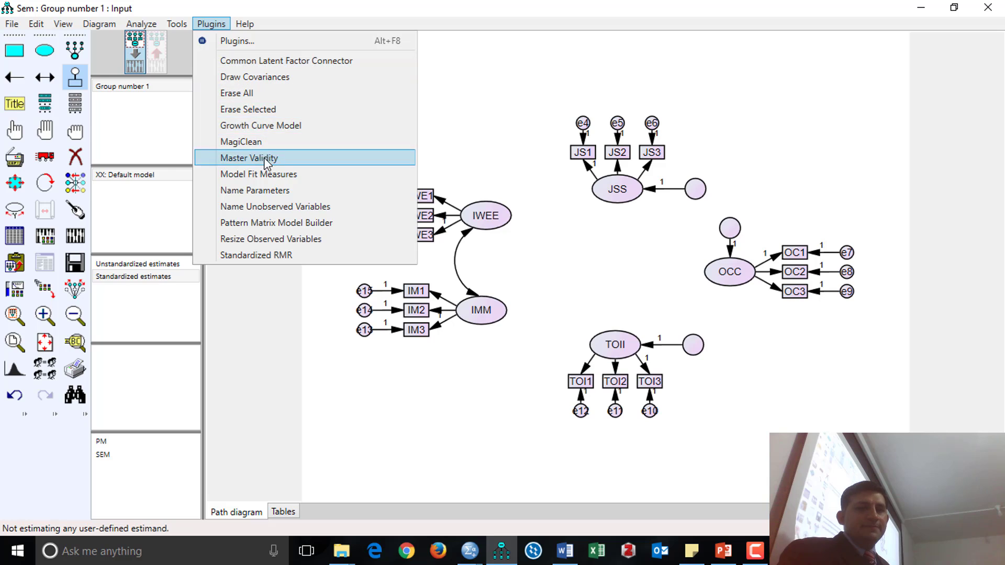
{"action": "left_click", "coordinate": [272, 208]}
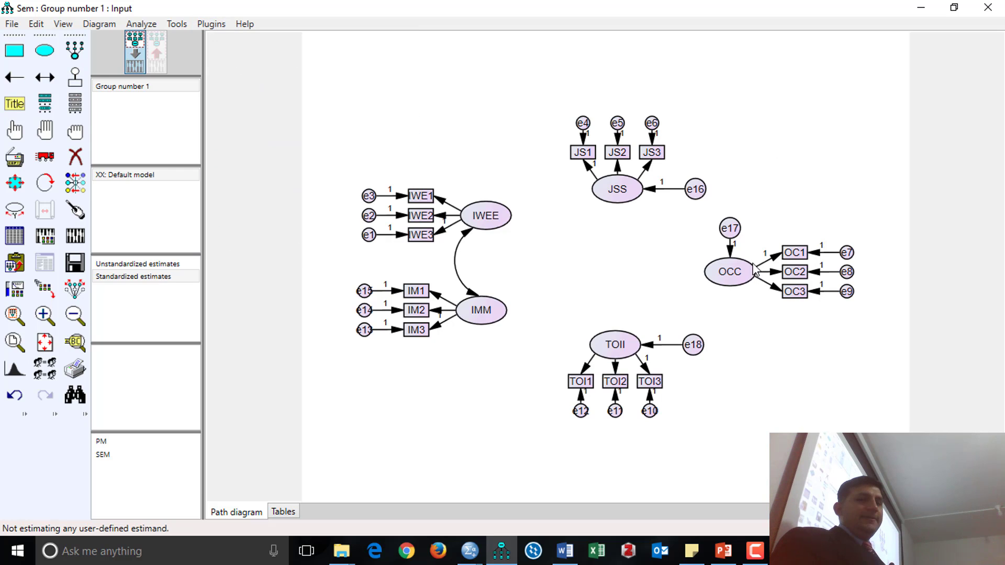
Step: Draw regression paths from both IWEE and IMM to each of JSS, OCC and TOII
{"action": "left_click", "coordinate": [14, 77]}
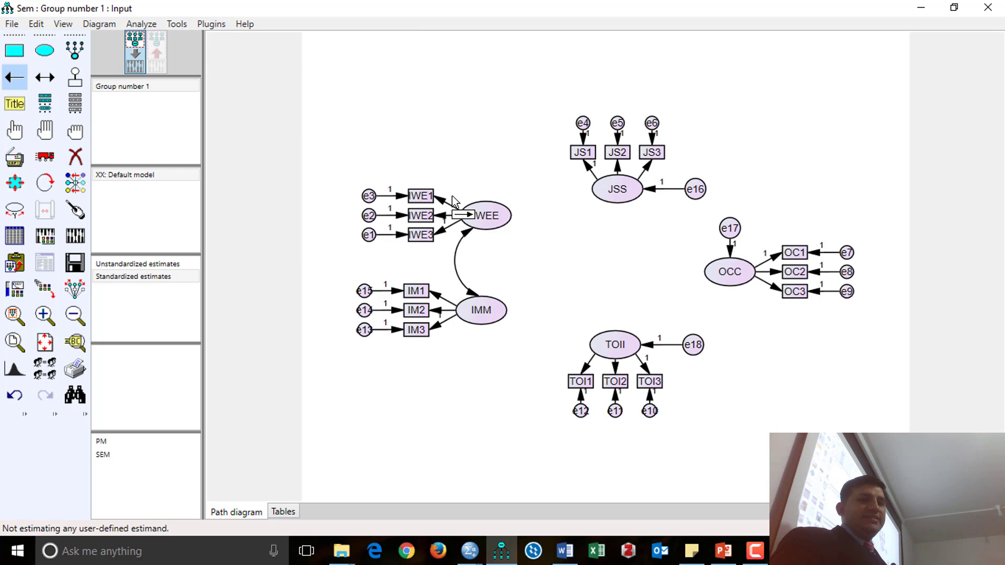
{"action": "left_click_drag", "start_coordinate": [505, 221], "coordinate": [620, 192]}
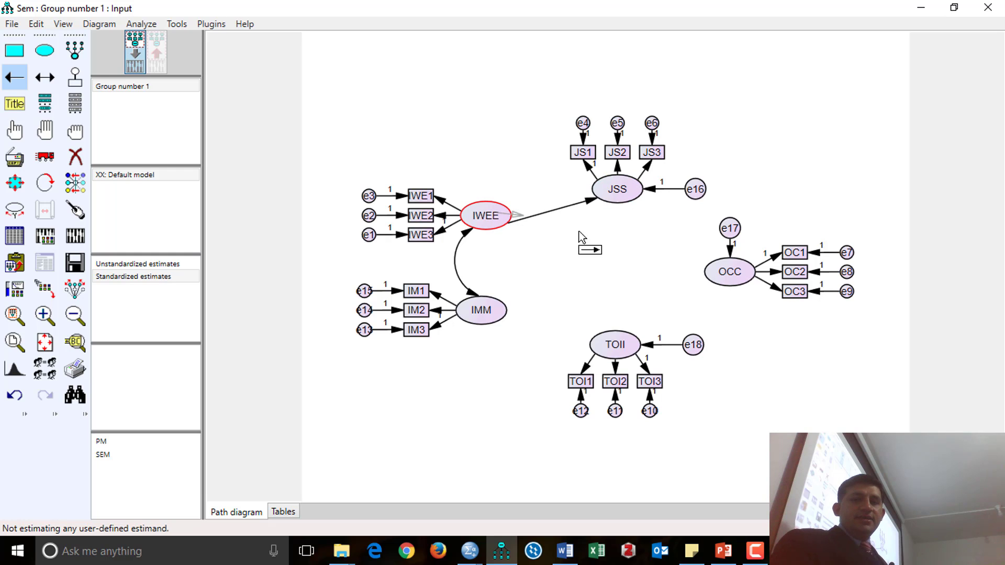
{"action": "left_click_drag", "start_coordinate": [581, 237], "coordinate": [748, 271]}
{"action": "mouse_move", "coordinate": [523, 215]}
{"action": "left_mouse_down"}
{"action": "mouse_move", "coordinate": [555, 277]}
{"action": "mouse_move", "coordinate": [635, 362]}
{"action": "mouse_move", "coordinate": [623, 348]}
{"action": "left_mouse_up"}
{"action": "mouse_move", "coordinate": [505, 319]}
{"action": "left_mouse_down"}
{"action": "mouse_move", "coordinate": [601, 243]}
{"action": "mouse_move", "coordinate": [615, 206]}
{"action": "left_mouse_up"}
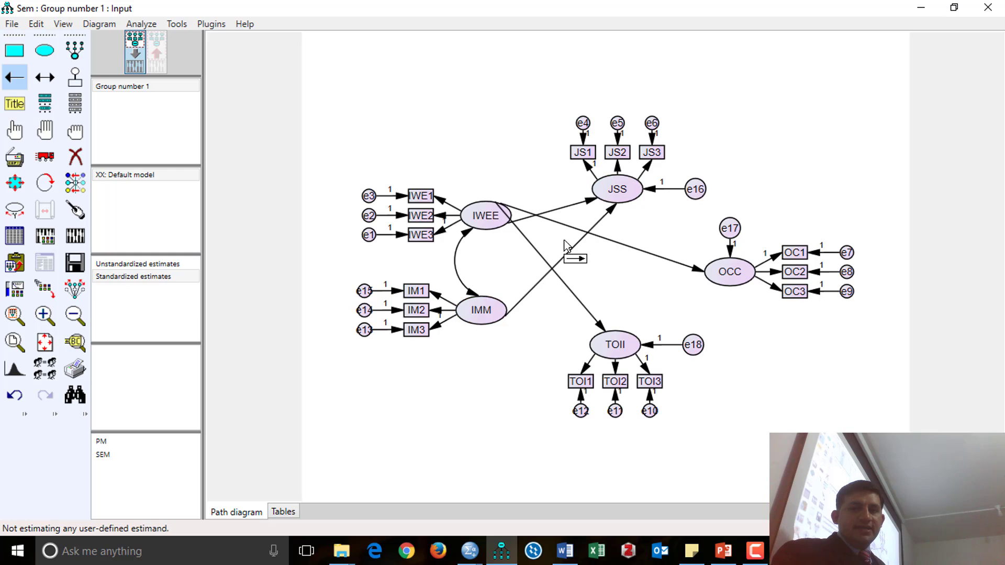
{"action": "mouse_move", "coordinate": [504, 314]}
{"action": "left_mouse_down"}
{"action": "mouse_move", "coordinate": [728, 273]}
{"action": "mouse_move", "coordinate": [607, 348]}
{"action": "left_mouse_up"}
Step: Touch up the arrow connections at the IMM, IWEE, JSS, TOII and OCC latent variables
{"action": "left_click", "coordinate": [75, 210]}
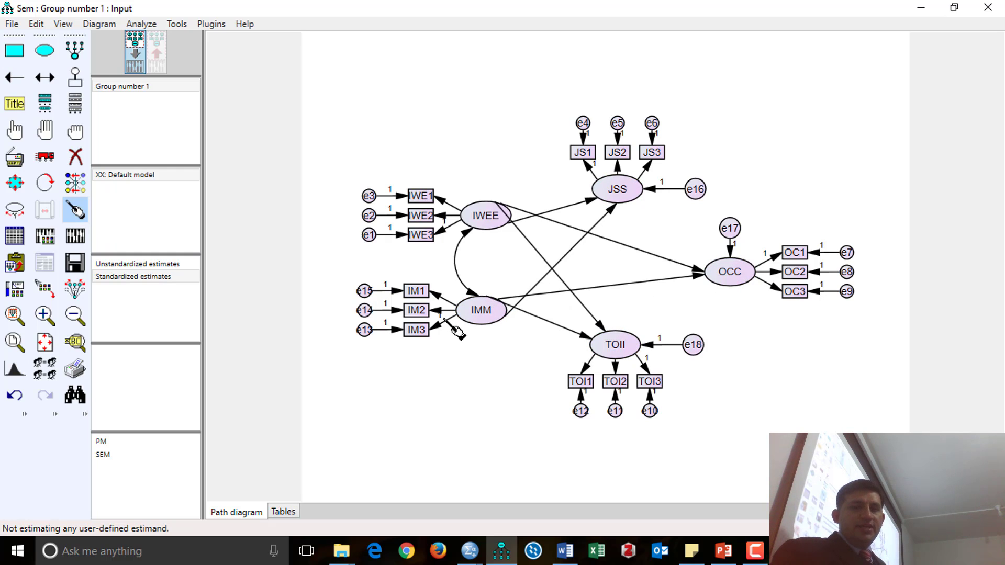
{"action": "left_click", "coordinate": [484, 309]}
{"action": "left_click", "coordinate": [504, 219]}
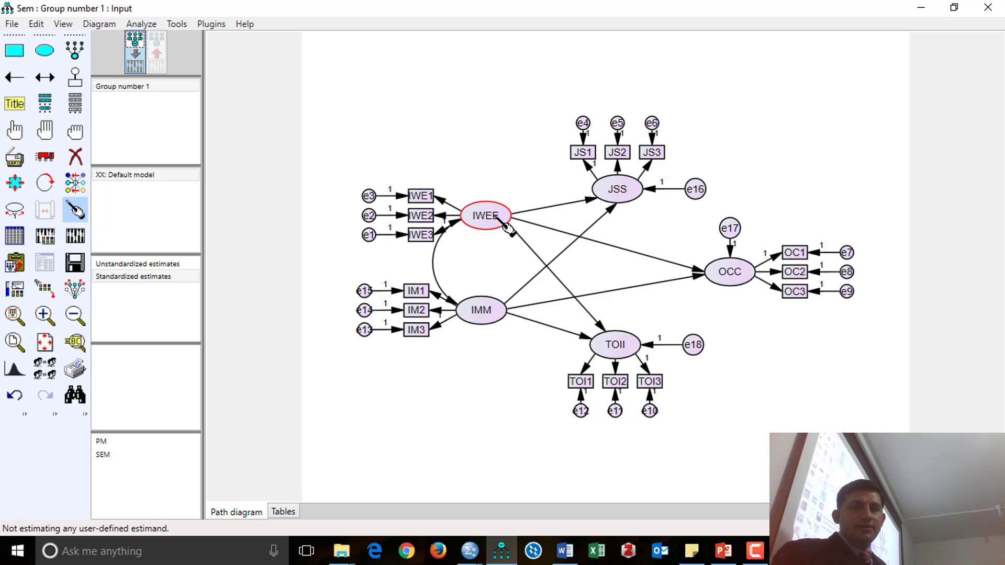
{"action": "left_click", "coordinate": [625, 194]}
{"action": "left_click", "coordinate": [623, 346]}
{"action": "left_click", "coordinate": [736, 275]}
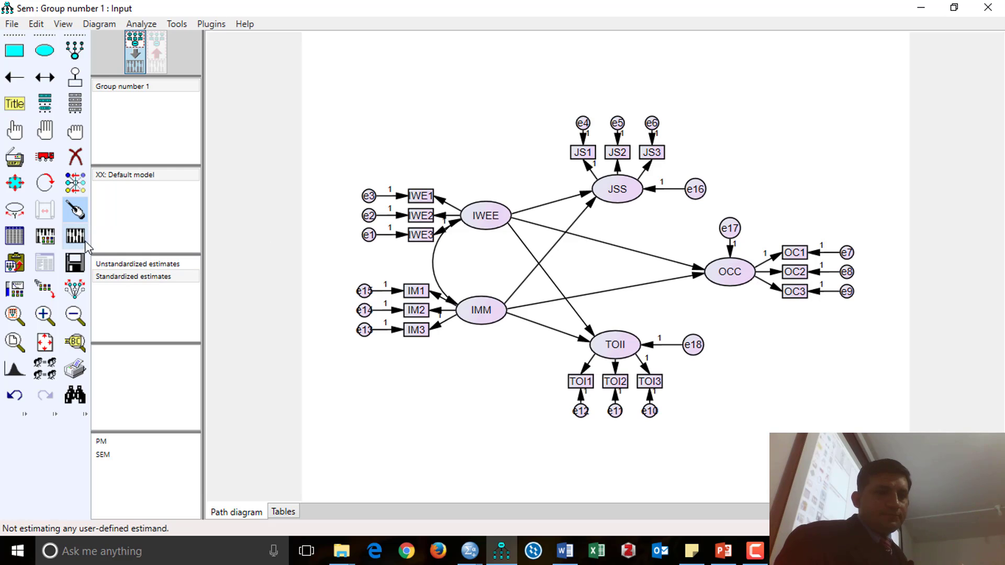
Step: Include squared multiple correlations and factor score weights in the analysis output
{"action": "left_click", "coordinate": [45, 236]}
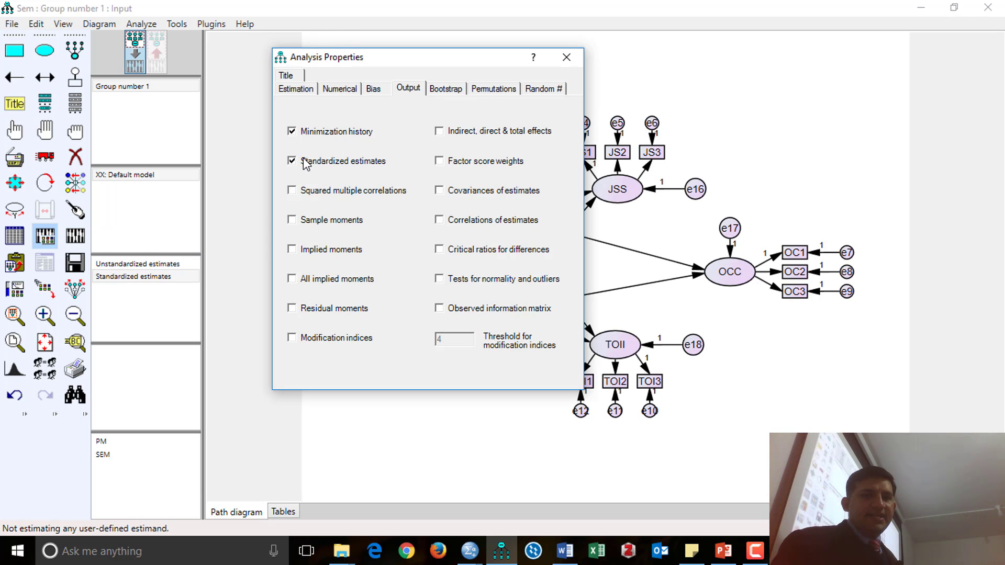
{"action": "left_click", "coordinate": [455, 162]}
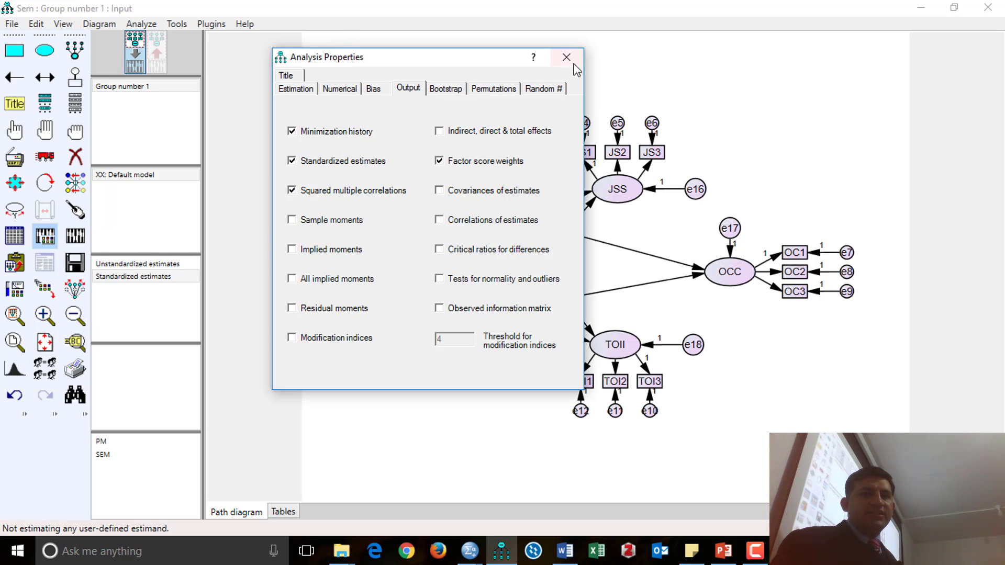
{"action": "left_click", "coordinate": [567, 57]}
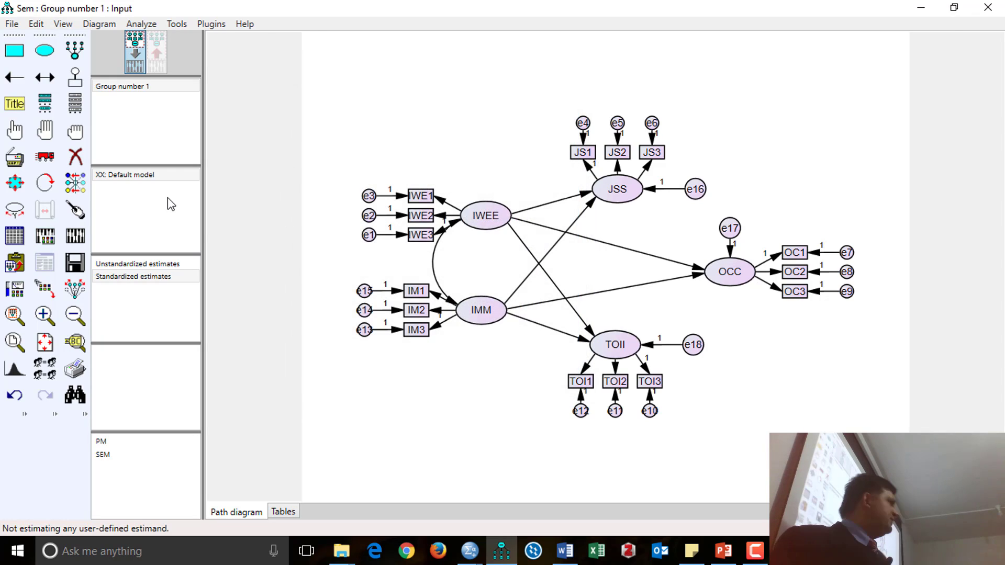
Step: Calculate the model's estimates and open the Model Fit section of the text output
{"action": "left_click", "coordinate": [83, 231]}
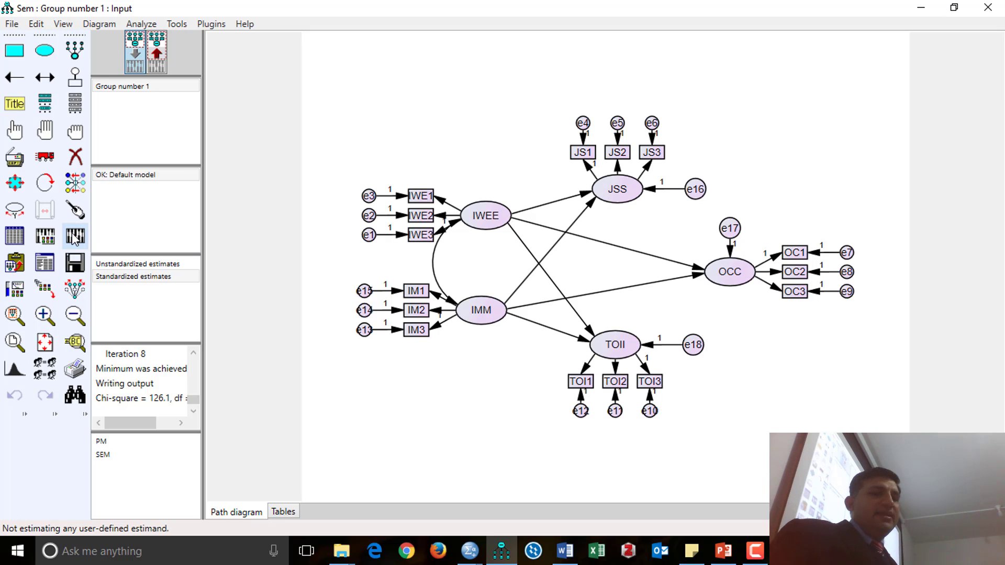
{"action": "left_click", "coordinate": [47, 263]}
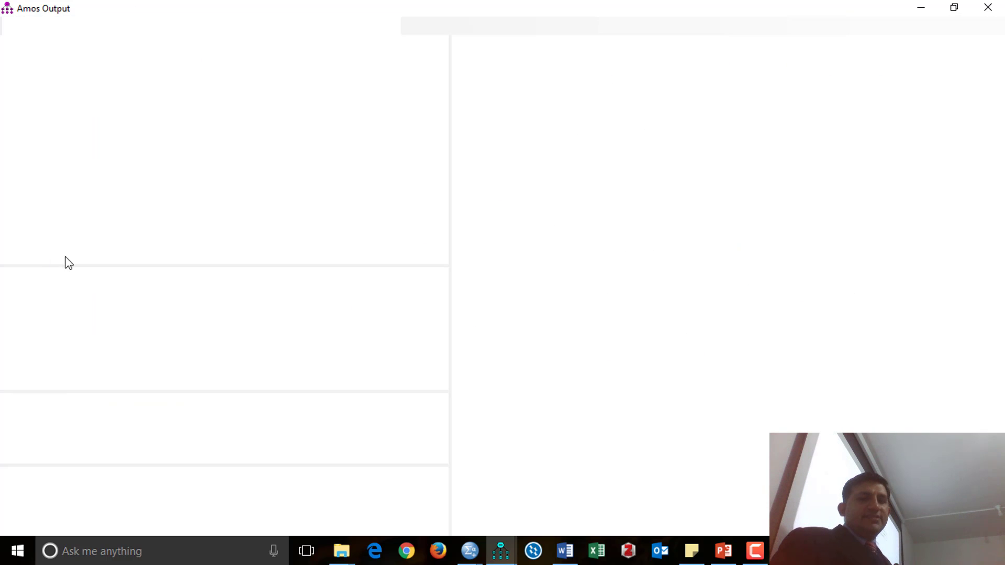
{"action": "left_click", "coordinate": [79, 137]}
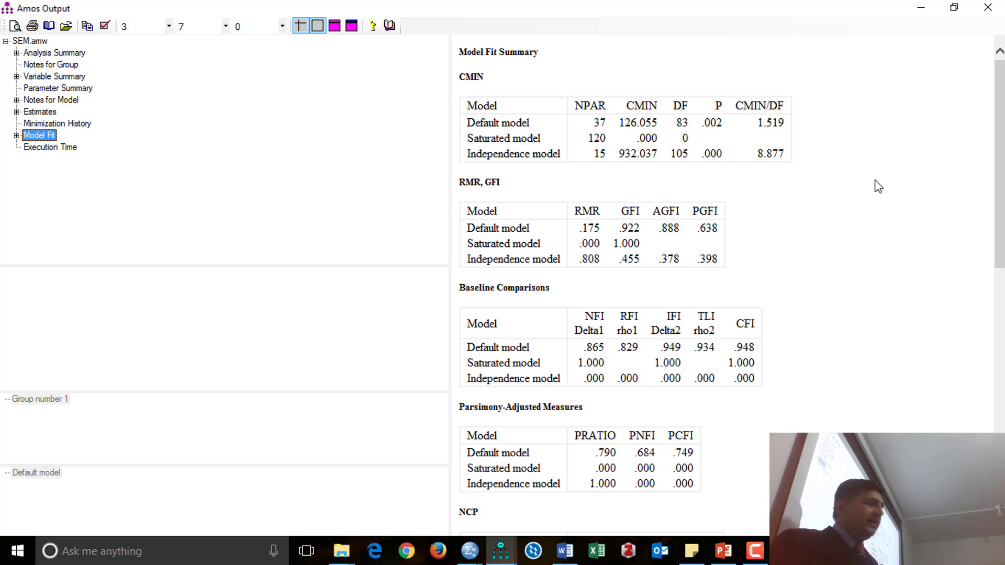
Step: Read the acceptable levels in Table 6 of the Structual equation modeling.pdf in Acrobat Reader, then return to the Amos fit output
{"action": "key", "text": "alt+Tab"}
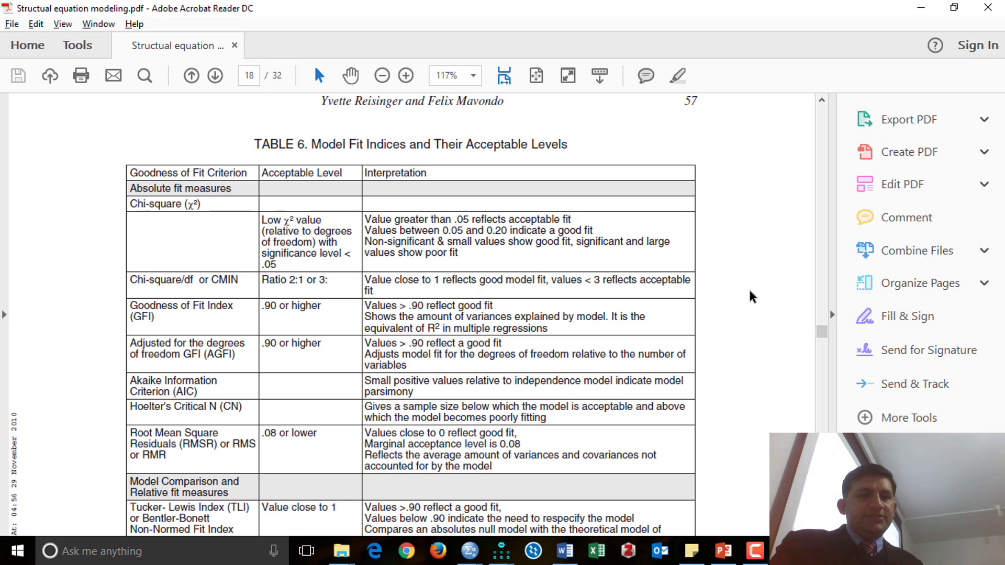
{"action": "scroll", "coordinate": [483, 276], "scroll_direction": "up", "scroll_amount": 2}
{"action": "scroll", "coordinate": [483, 276], "scroll_direction": "up", "scroll_amount": 1}
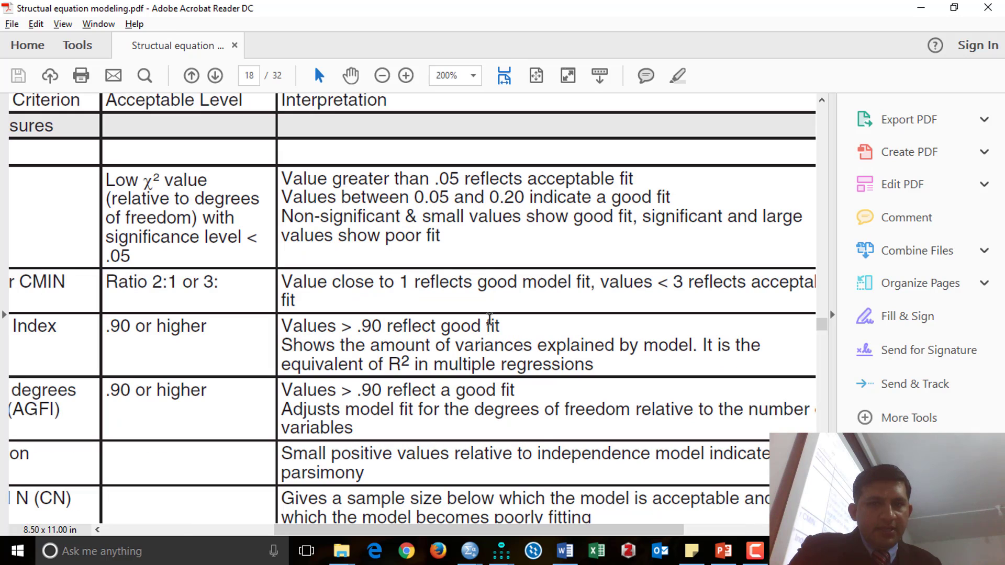
{"action": "left_click_drag", "start_coordinate": [561, 526], "coordinate": [484, 525]}
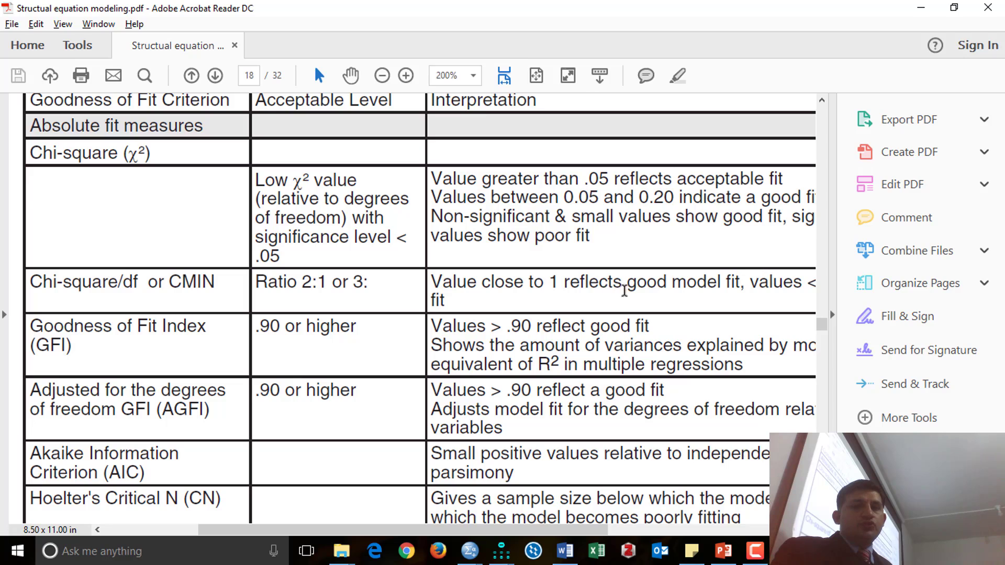
{"action": "scroll", "coordinate": [625, 290], "scroll_direction": "up", "scroll_amount": 2}
{"action": "scroll", "coordinate": [623, 288], "scroll_direction": "down", "scroll_amount": 4}
{"action": "scroll", "coordinate": [617, 279], "scroll_direction": "up", "scroll_amount": 1}
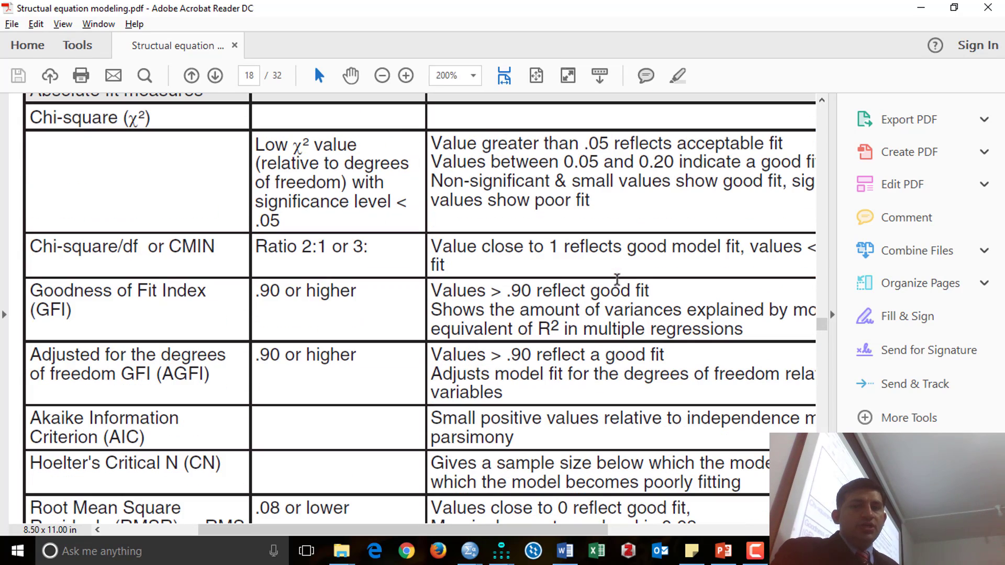
{"action": "key", "text": "alt+Tab"}
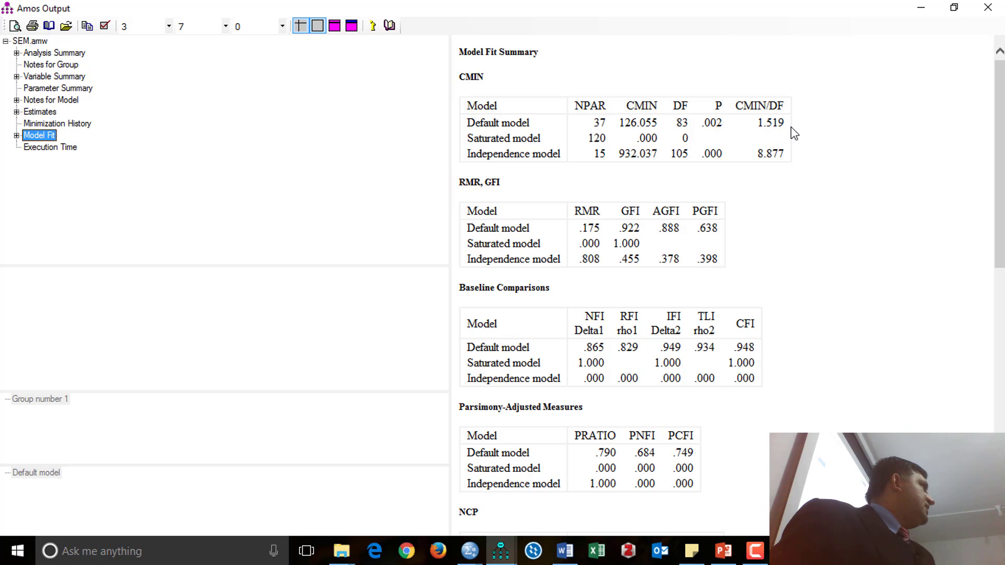
Step: Compare the default model's GFI and AGFI in the Amos output with the acceptable levels in the Acrobat Reader PDF table
{"action": "key", "text": "alt+Tab"}
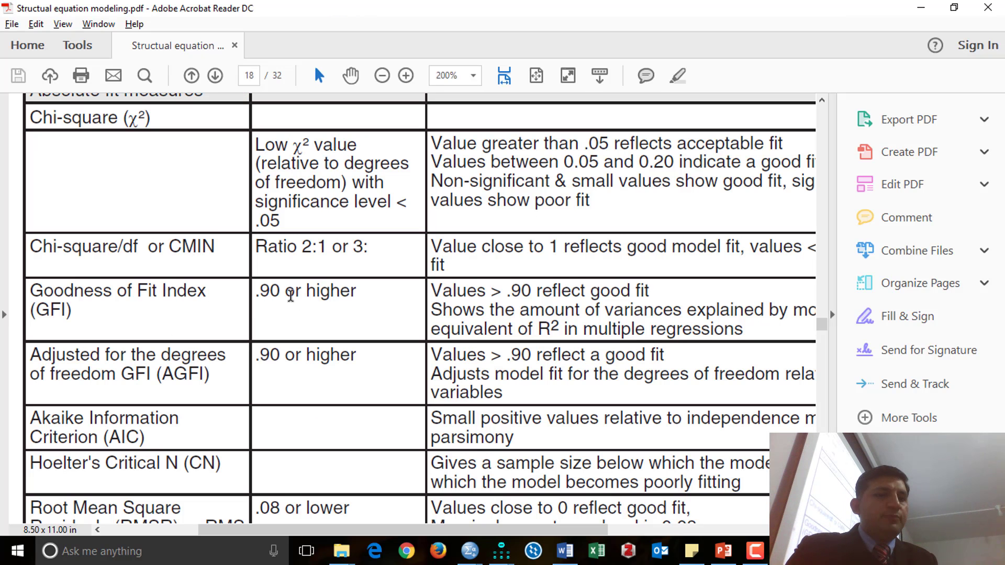
{"action": "key", "text": "alt+Tab"}
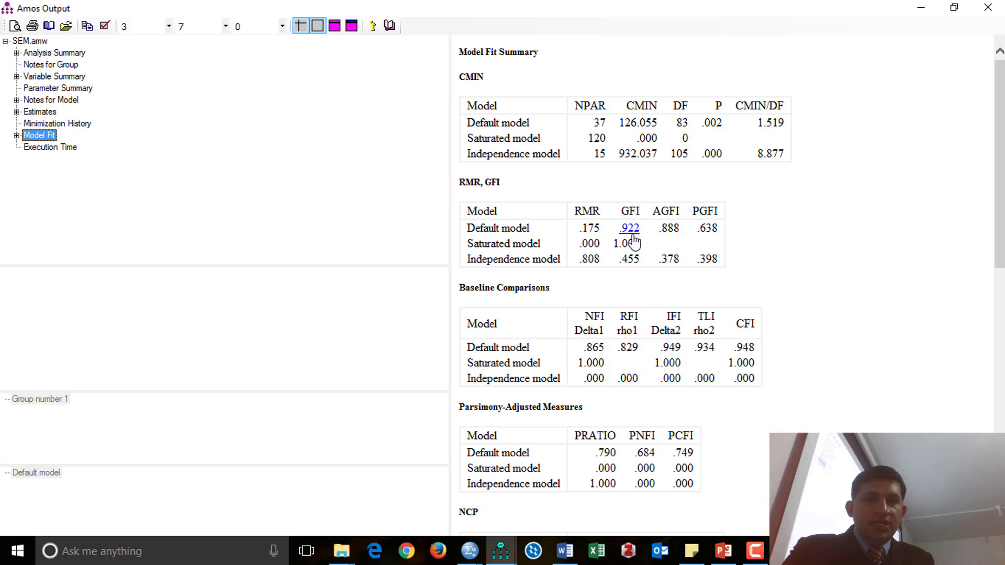
{"action": "key", "text": "alt+Tab"}
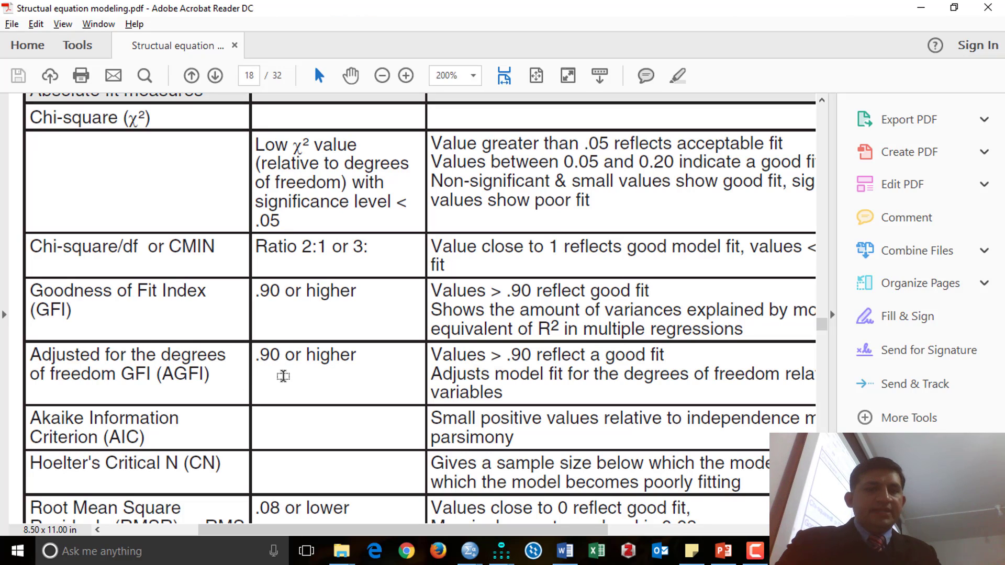
{"action": "key", "text": "alt+Tab"}
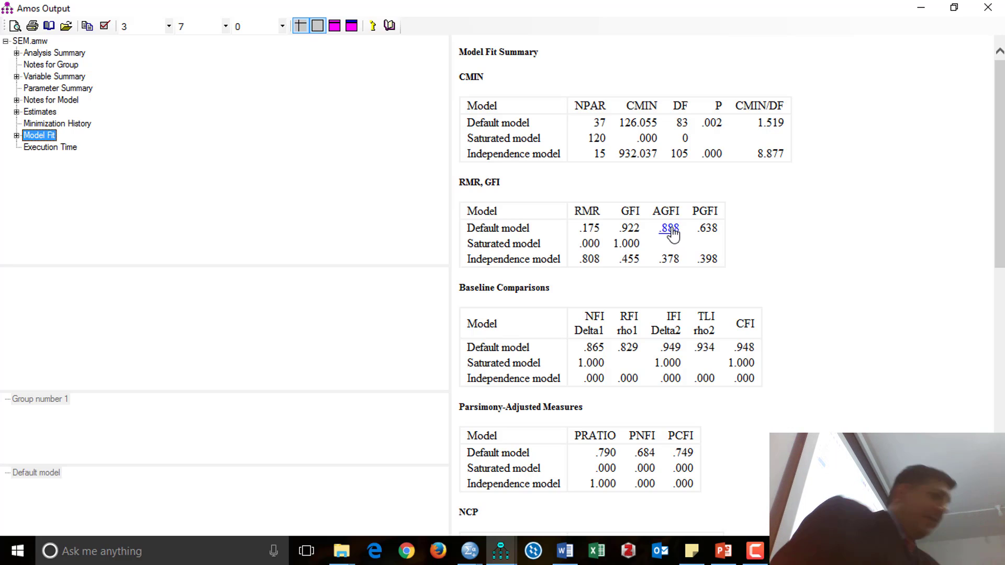
Step: Read the PDF's acceptable level for root mean square residuals and locate the RMSEA table in the Amos fit output
{"action": "key", "text": "alt+Tab"}
{"action": "scroll", "coordinate": [205, 356], "scroll_direction": "down", "scroll_amount": 4}
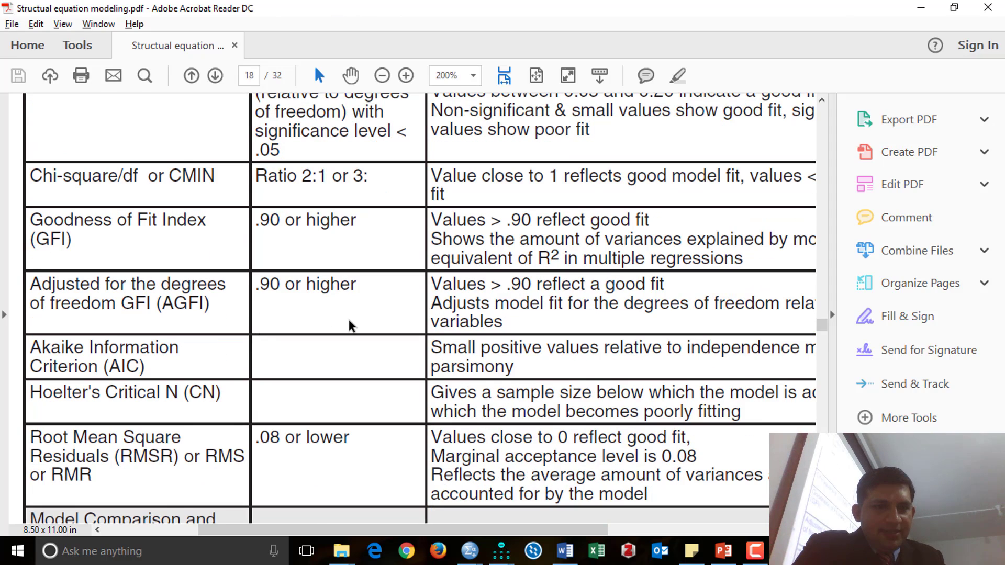
{"action": "scroll", "coordinate": [349, 325], "scroll_direction": "down", "scroll_amount": 3}
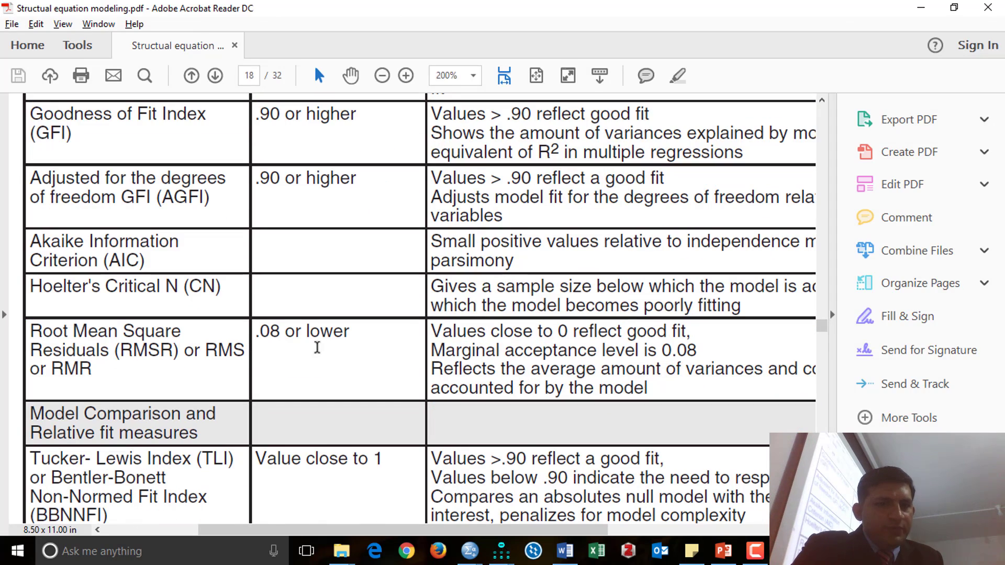
{"action": "key", "text": "alt+Tab"}
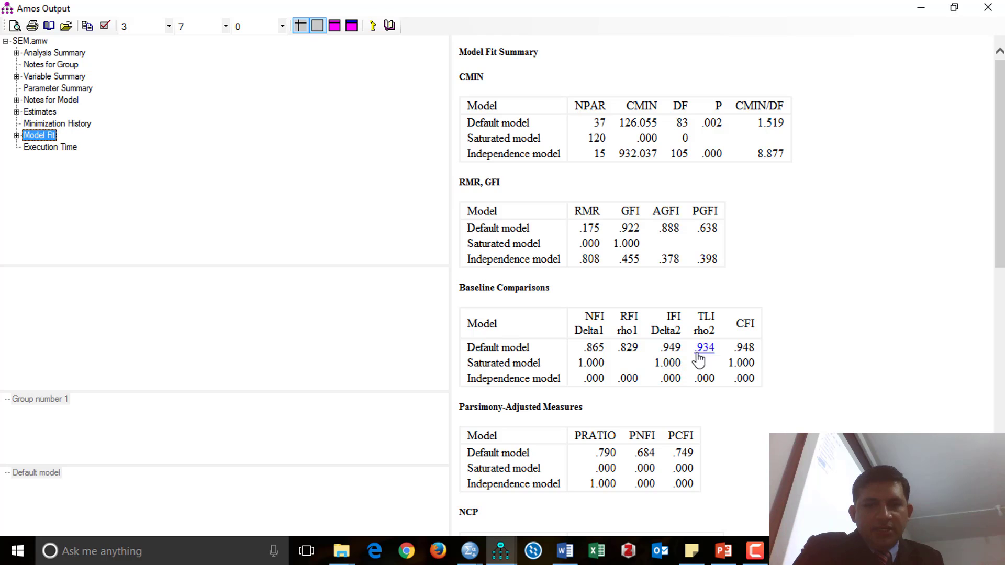
{"action": "scroll", "coordinate": [680, 354], "scroll_direction": "down", "scroll_amount": 10}
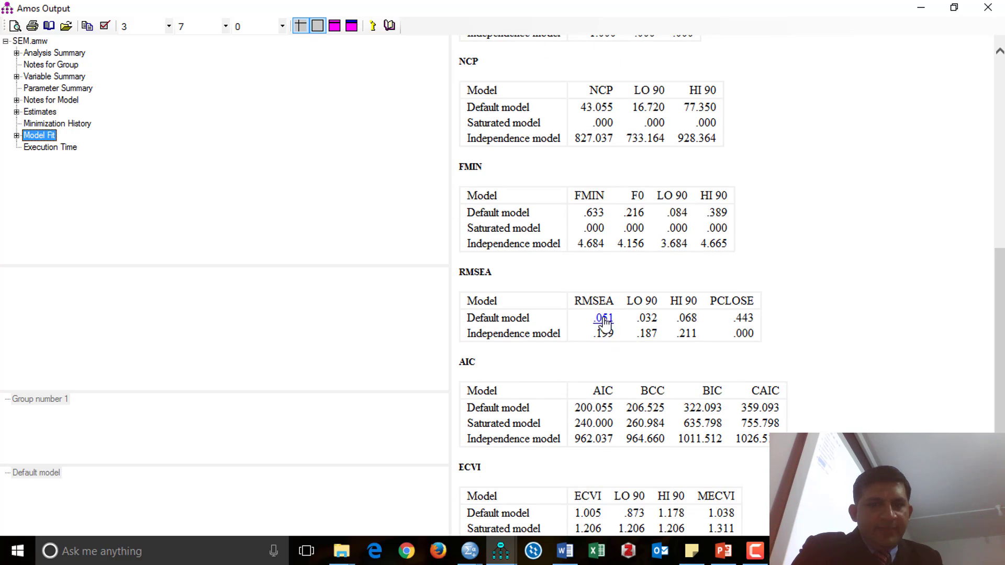
Step: Check the default model's PCLOSE against the parsimonious fit level in the PDF table and review the Amos fit summary again
{"action": "key", "text": "alt+Tab"}
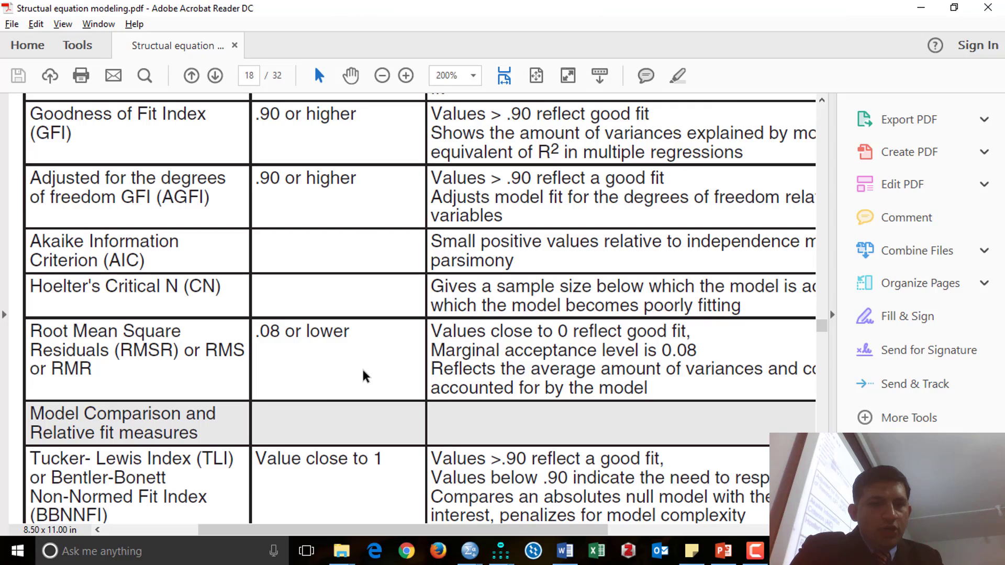
{"action": "scroll", "coordinate": [365, 382], "scroll_direction": "down", "scroll_amount": 3}
{"action": "scroll", "coordinate": [365, 384], "scroll_direction": "down", "scroll_amount": 6}
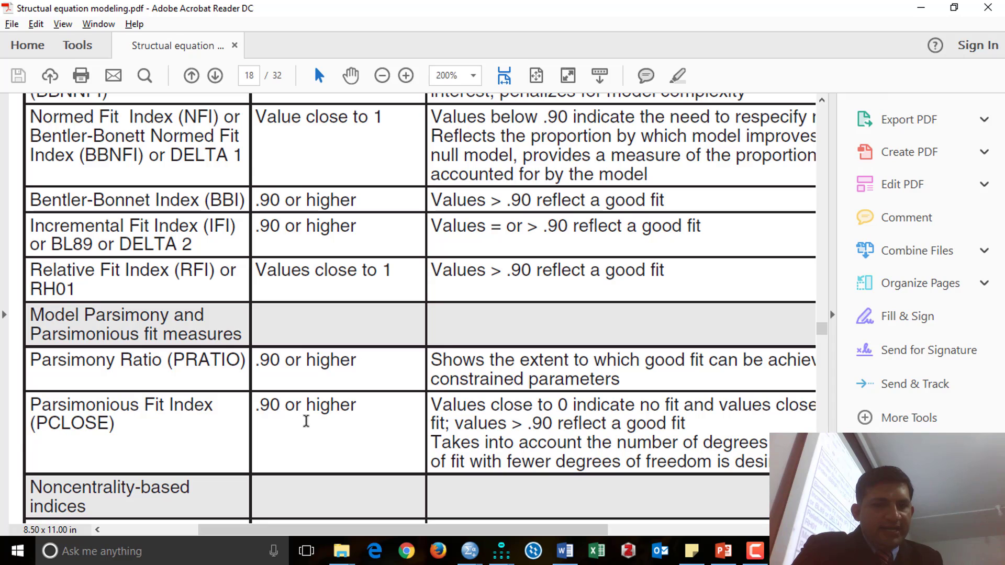
{"action": "key", "text": "alt+Tab"}
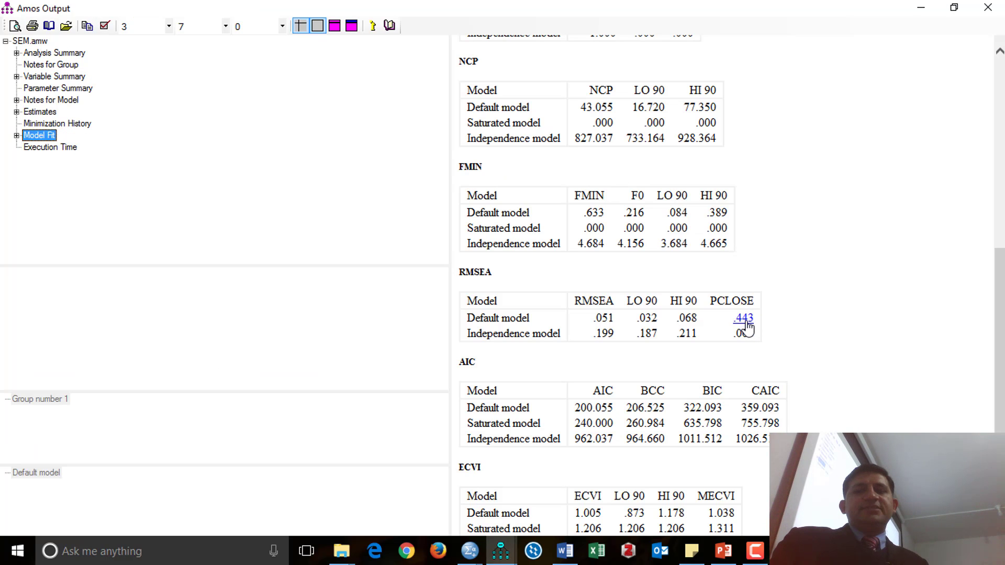
{"action": "scroll", "coordinate": [748, 325], "scroll_direction": "up", "scroll_amount": 9}
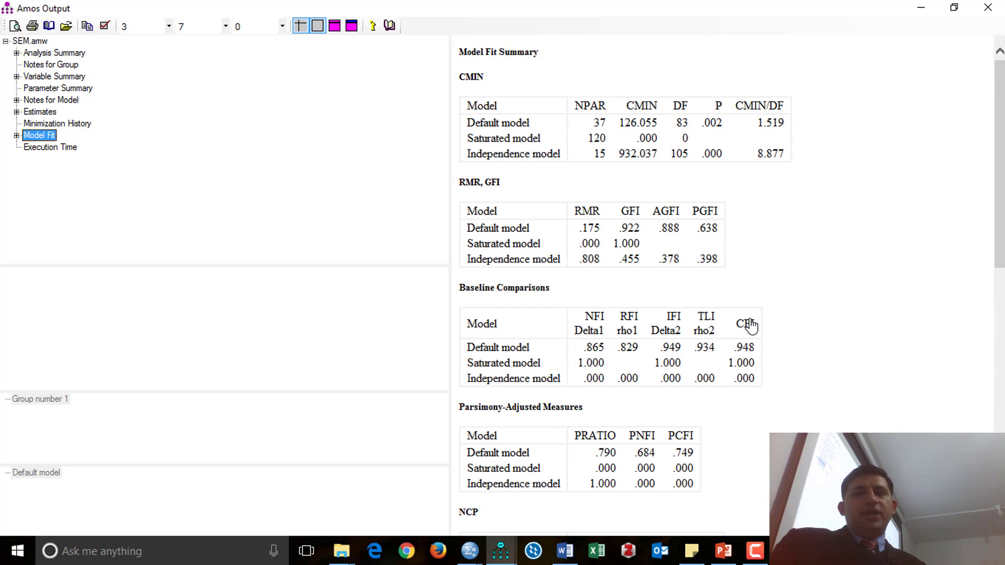
{"action": "scroll", "coordinate": [749, 325], "scroll_direction": "down", "scroll_amount": 3}
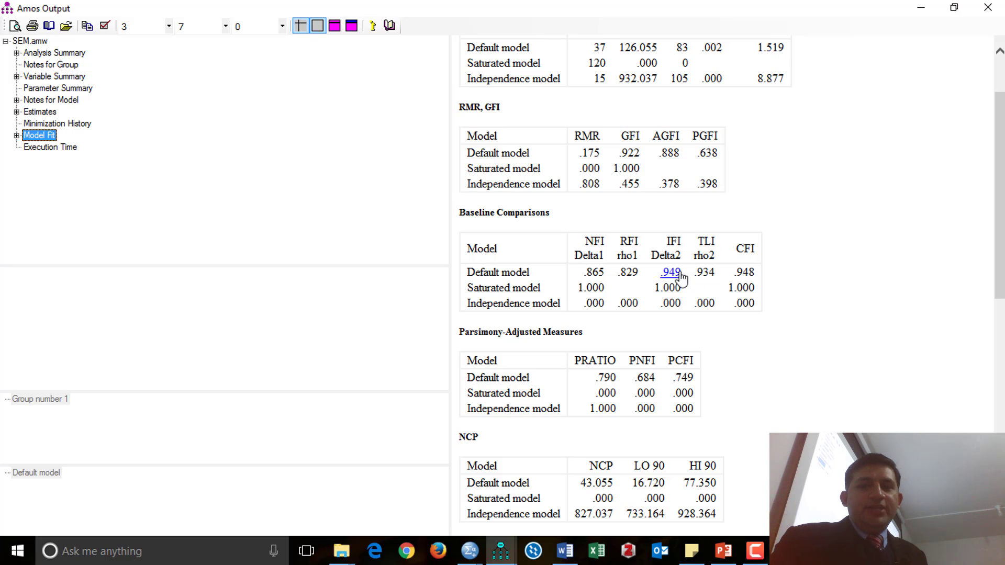
{"action": "scroll", "coordinate": [822, 226], "scroll_direction": "up", "scroll_amount": 2}
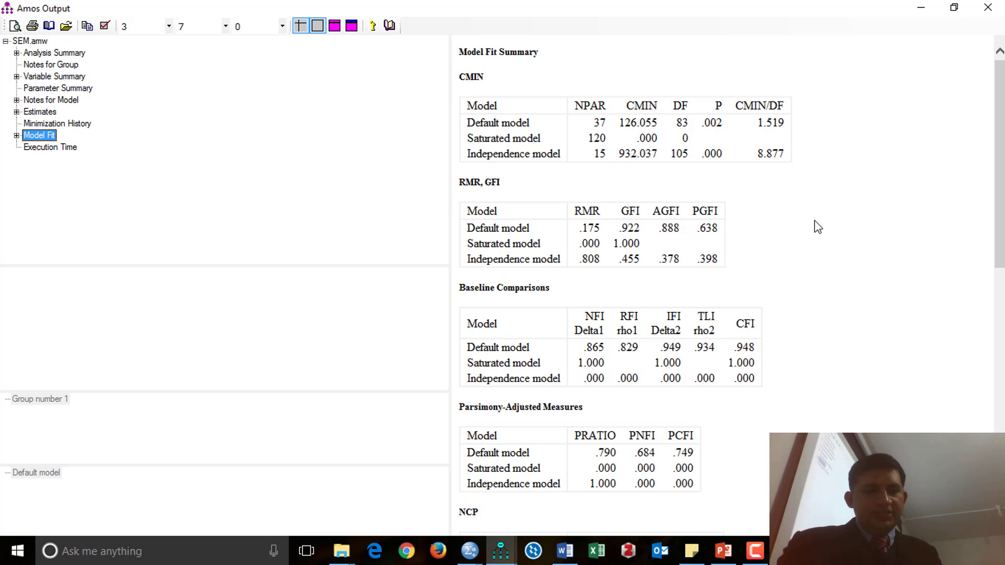
{"action": "key", "text": "alt+Tab"}
{"action": "left_click", "coordinate": [797, 212]}
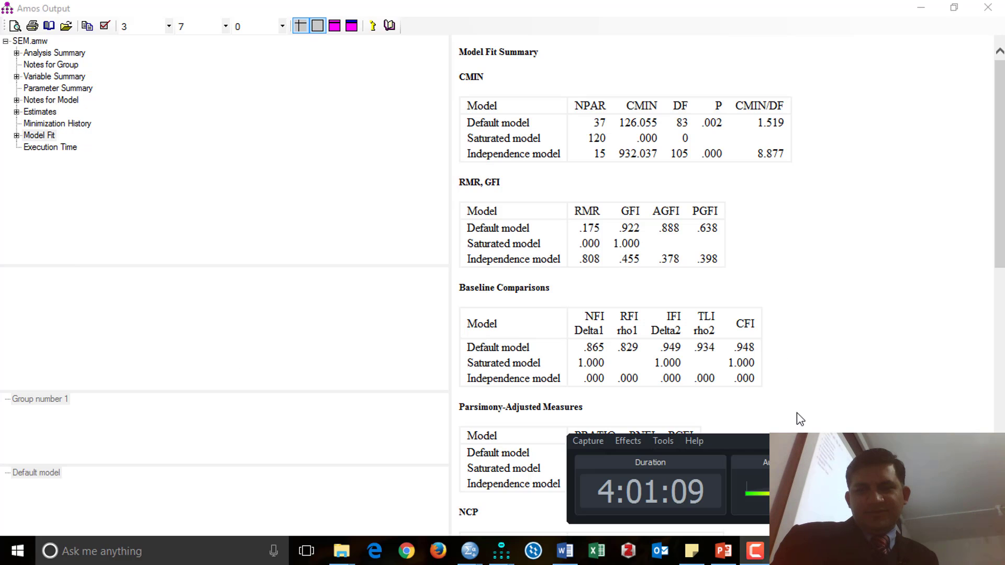
{"action": "left_click", "coordinate": [905, 316]}
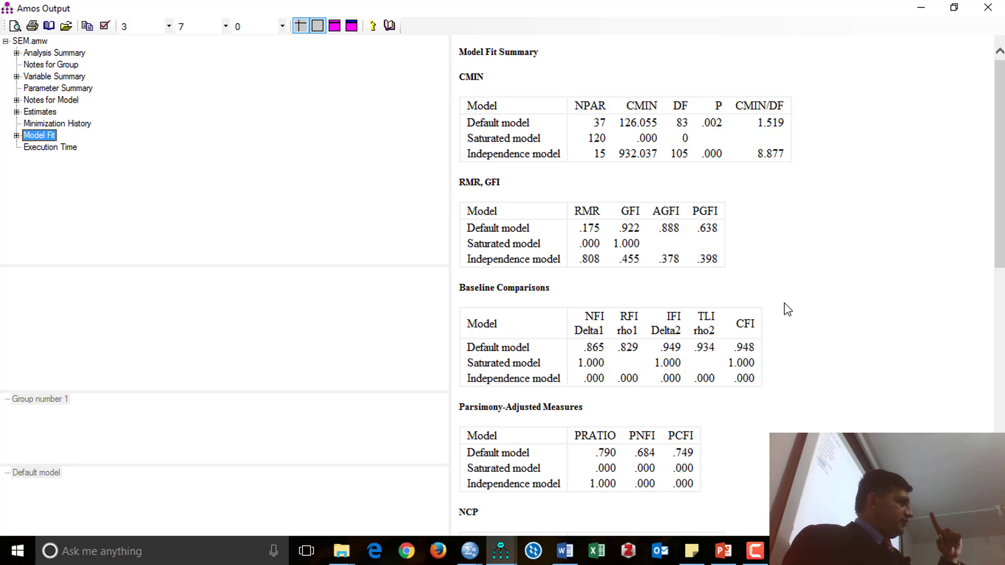
Step: Close the text output, return to the Amos path diagram and draw a one-way path from JSS to OCC
{"action": "left_click", "coordinate": [988, 7]}
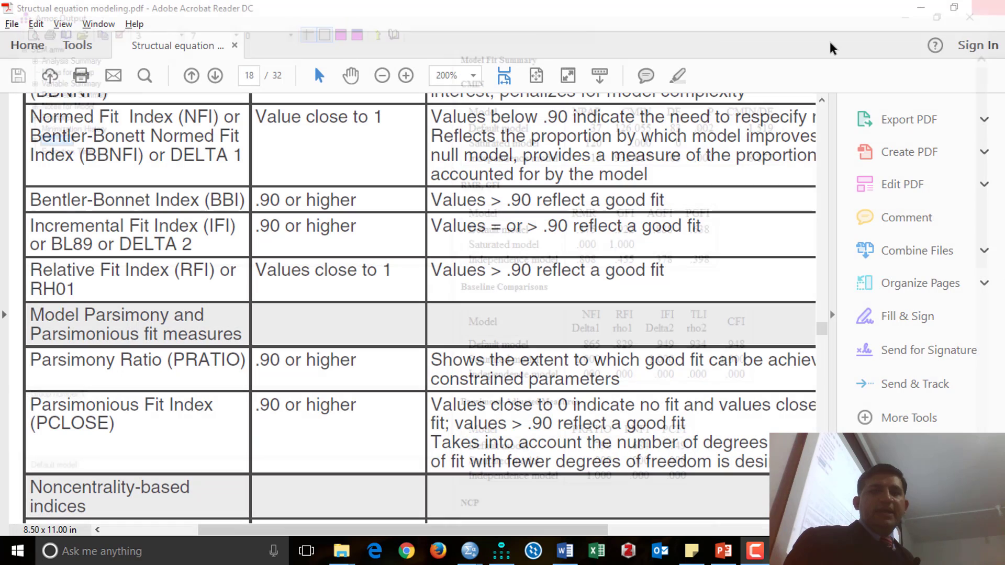
{"action": "key", "text": "alt+Tab"}
{"action": "key", "text": "alt+Tab"}
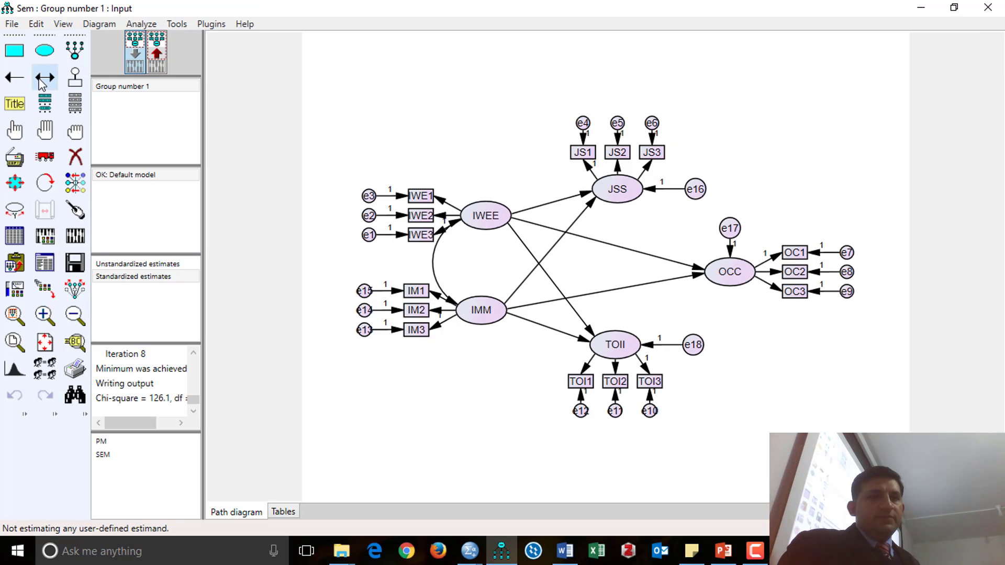
{"action": "left_click", "coordinate": [14, 77]}
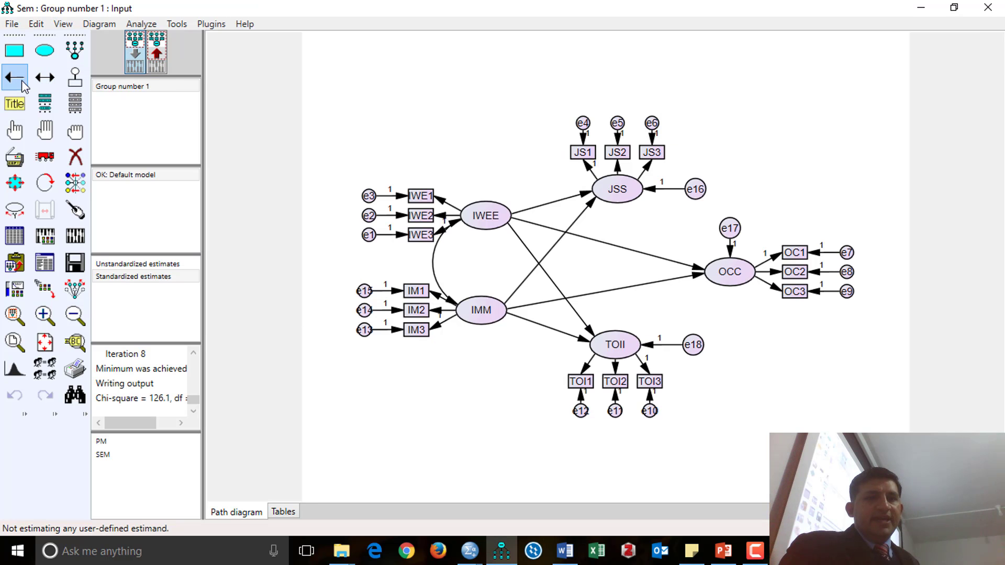
{"action": "left_click_drag", "start_coordinate": [640, 197], "coordinate": [728, 273]}
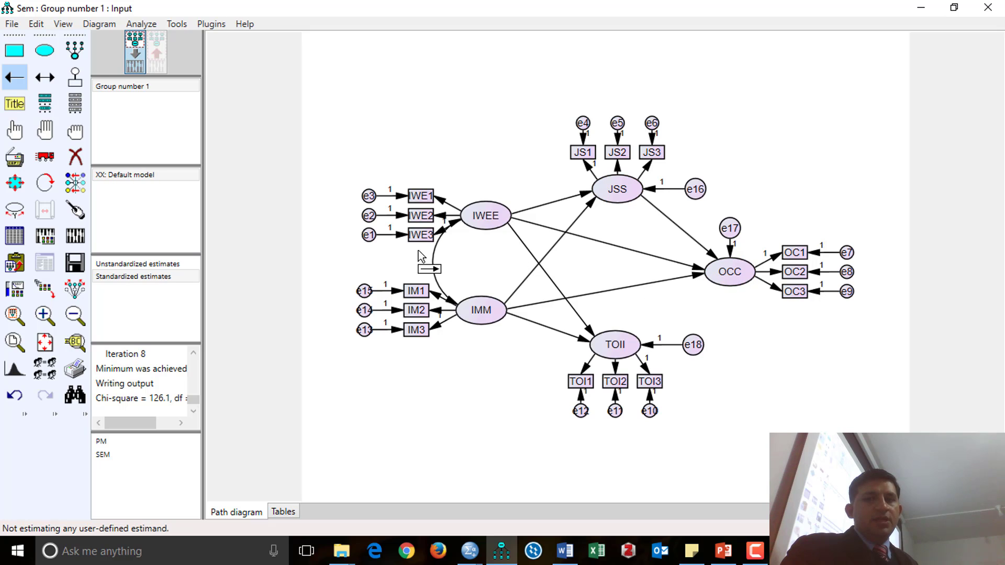
Step: Recalculate the estimates for the model and open the Model Fit section of the text output
{"action": "left_click", "coordinate": [76, 237]}
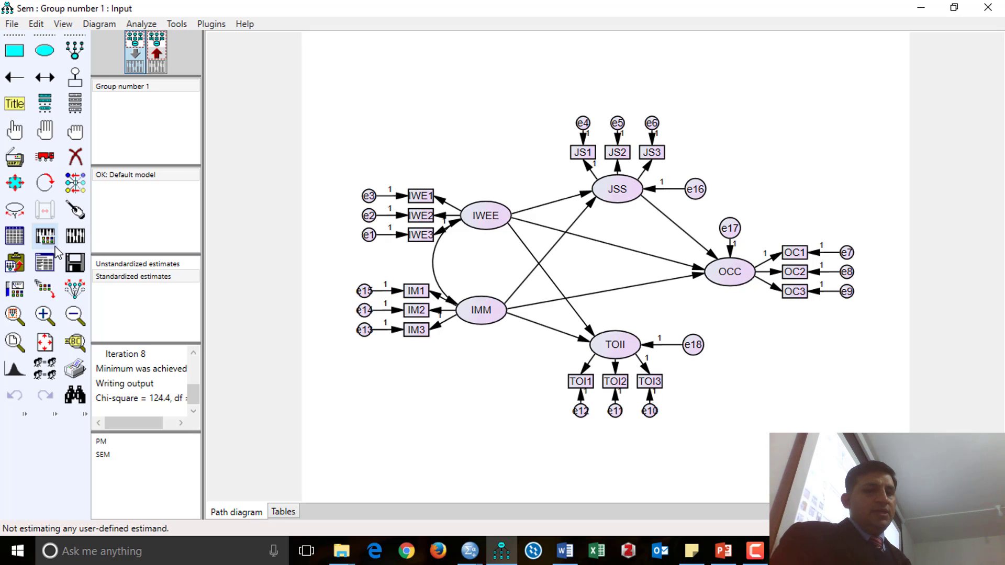
{"action": "left_click", "coordinate": [45, 261]}
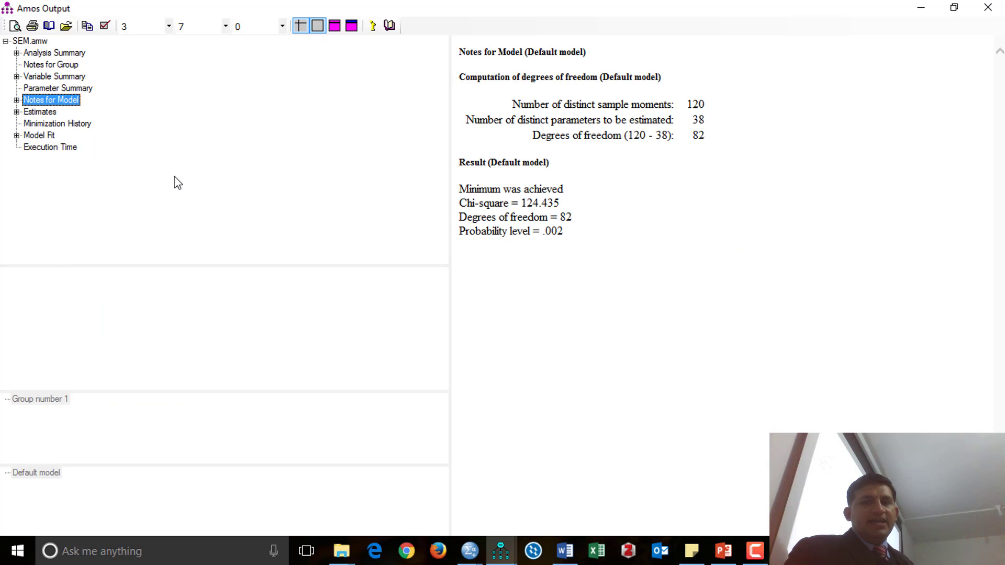
{"action": "left_click", "coordinate": [39, 135]}
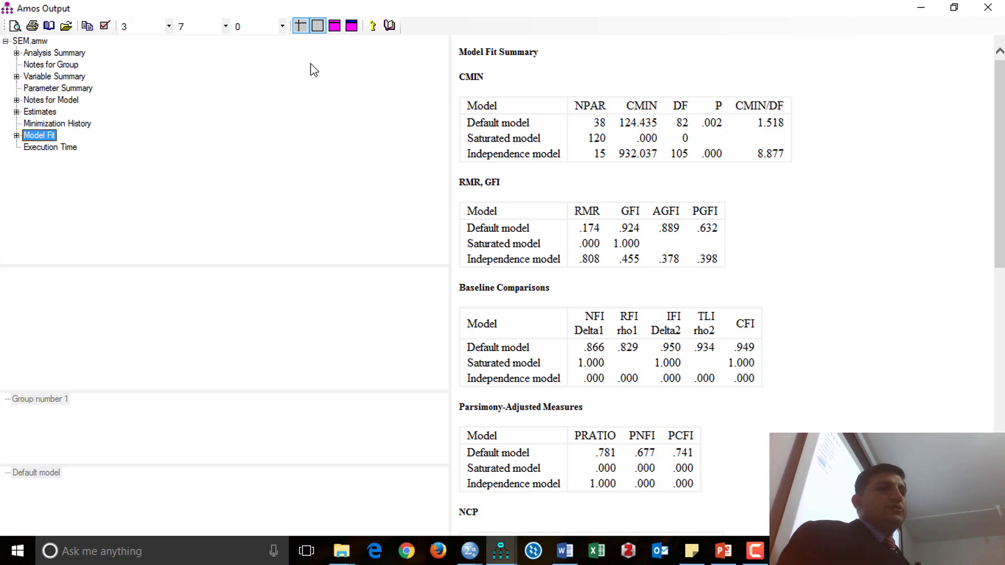
Step: Examine the scalar estimates, viewing the standardized regression weights and ending on the unstandardized Regression Weights table
{"action": "left_click", "coordinate": [16, 112]}
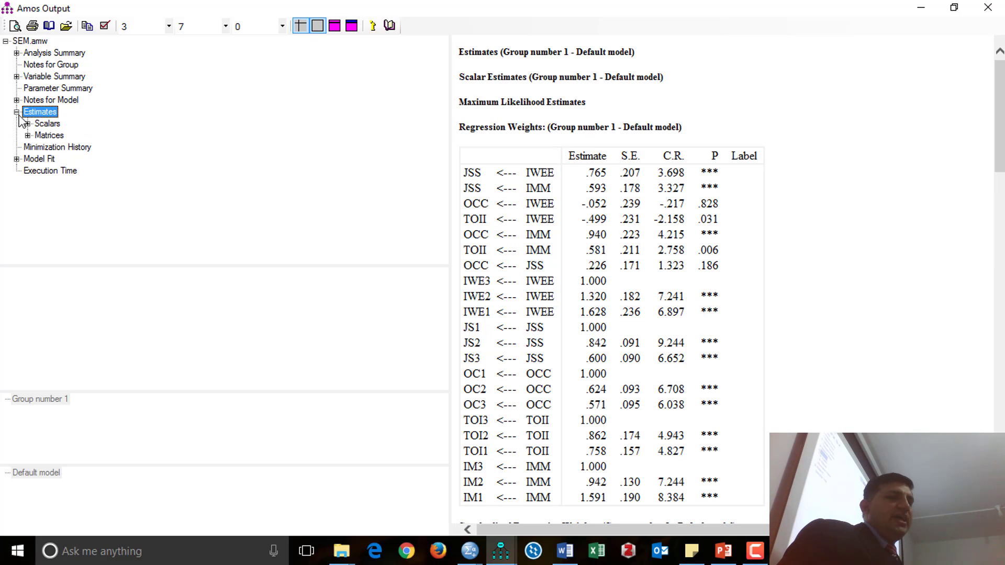
{"action": "left_click", "coordinate": [28, 123]}
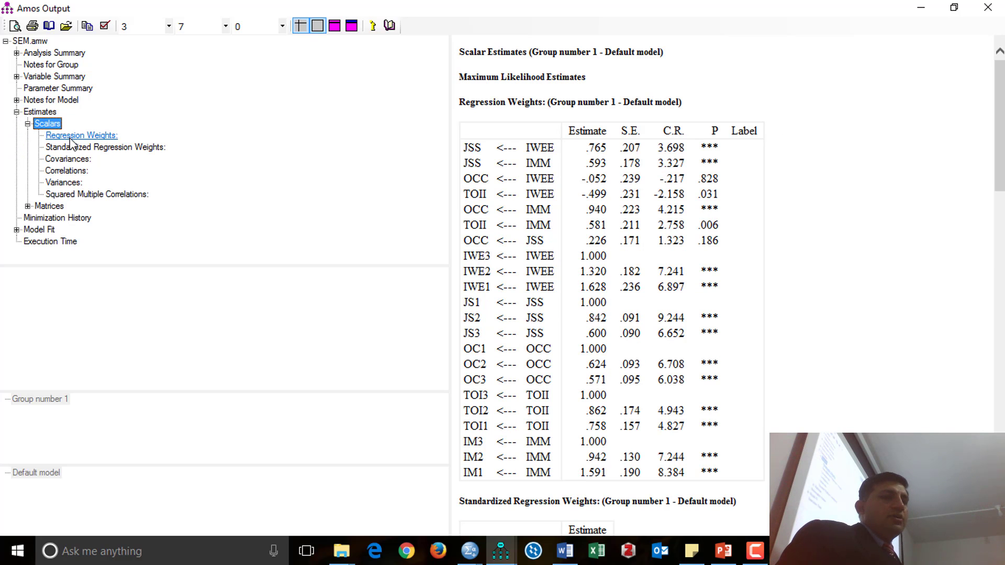
{"action": "left_click", "coordinate": [70, 137]}
{"action": "left_click", "coordinate": [71, 149]}
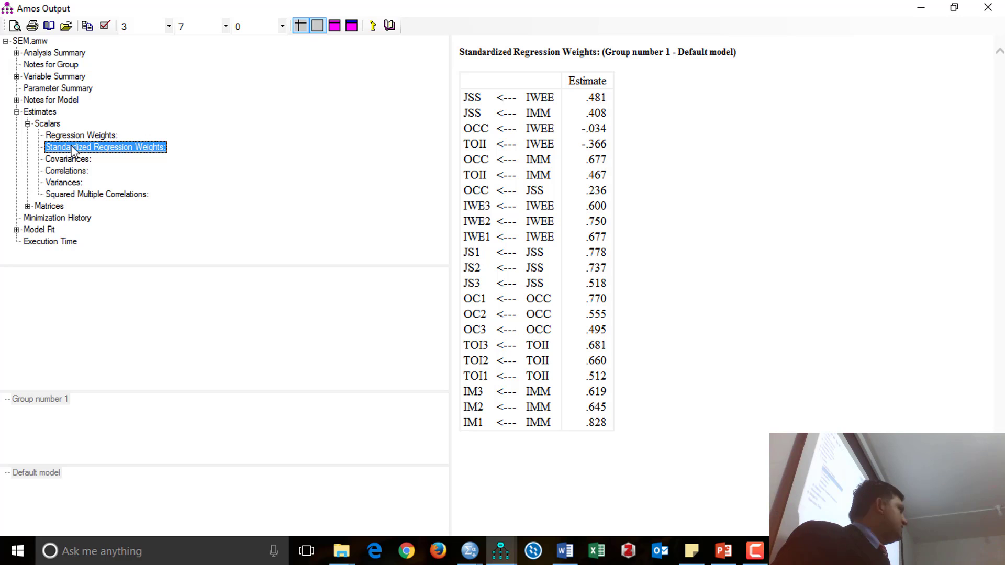
{"action": "left_click", "coordinate": [79, 136]}
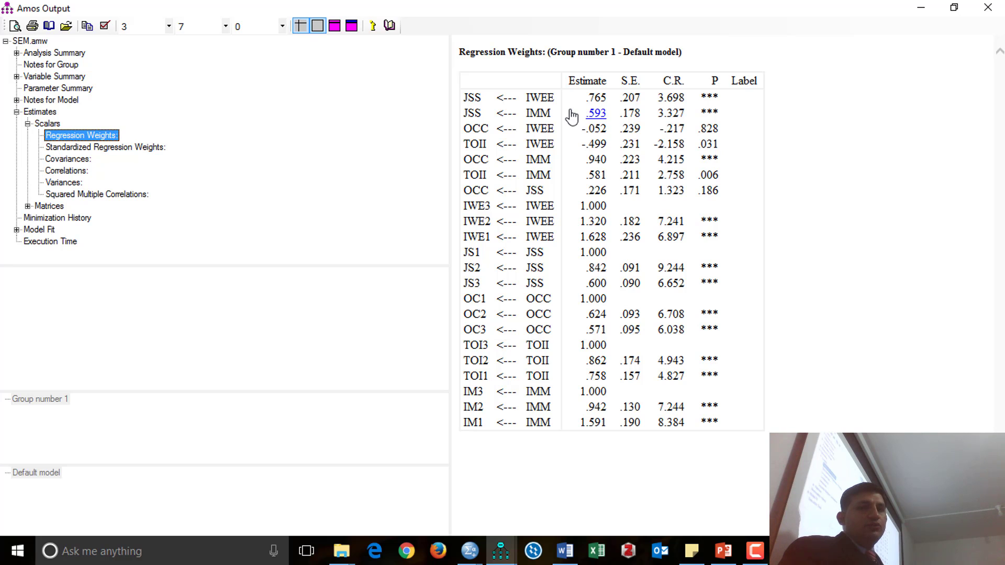
Step: Switch to Sample Data Analysis.docx in Word and find the Structural Equation Model section with Table 4: Regression Weights
{"action": "key", "text": "alt+Tab"}
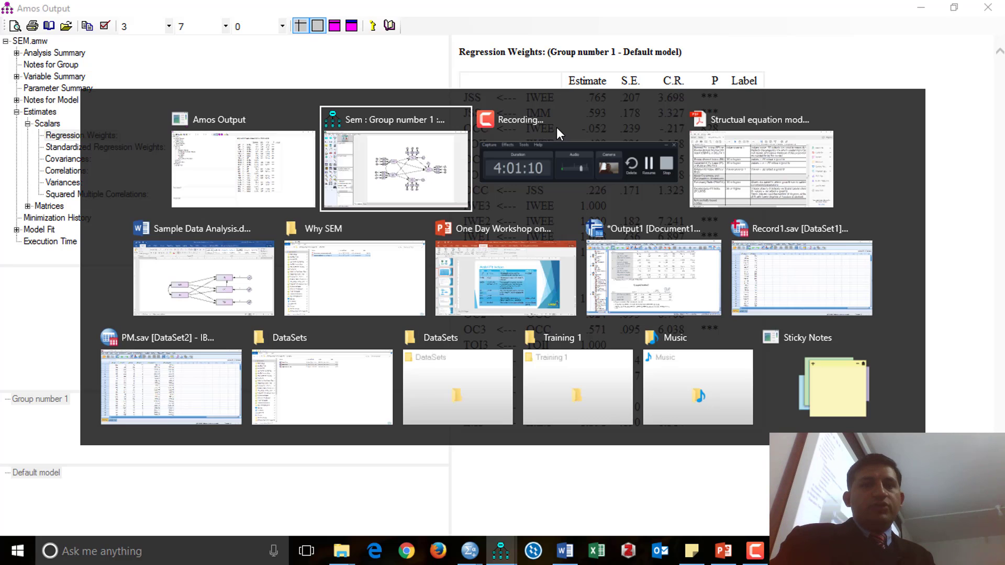
{"action": "key", "text": "Tab"}
{"action": "key", "text": "Tab"}
{"action": "key", "text": "Tab"}
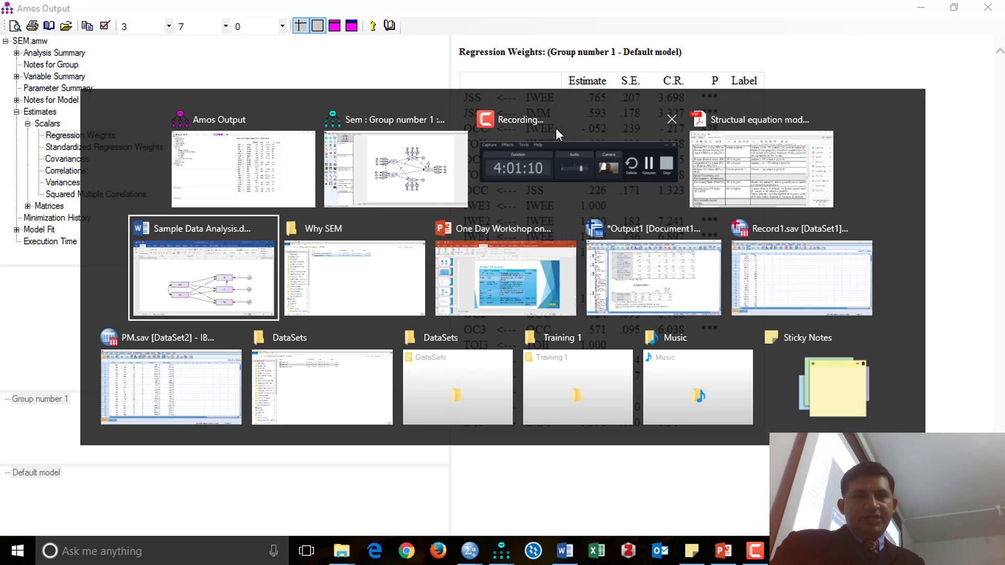
{"action": "scroll", "coordinate": [608, 193], "scroll_direction": "down", "scroll_amount": 10}
{"action": "scroll", "coordinate": [595, 207], "scroll_direction": "up", "scroll_amount": 3}
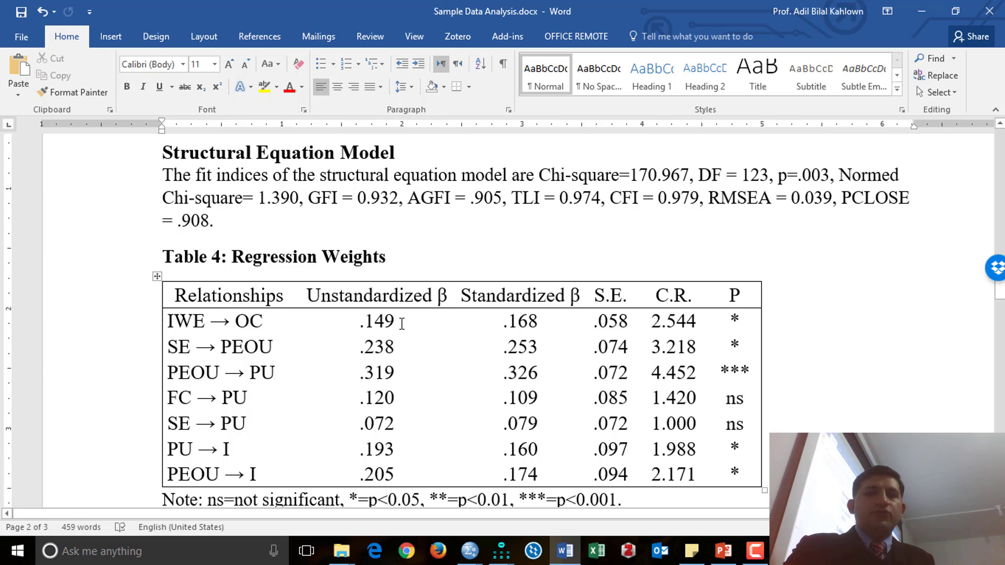
Step: Compare the Amos regression weights with the reporting layout of Table 4 in Word, ending back on the Amos path diagram
{"action": "key", "text": "alt+Tab"}
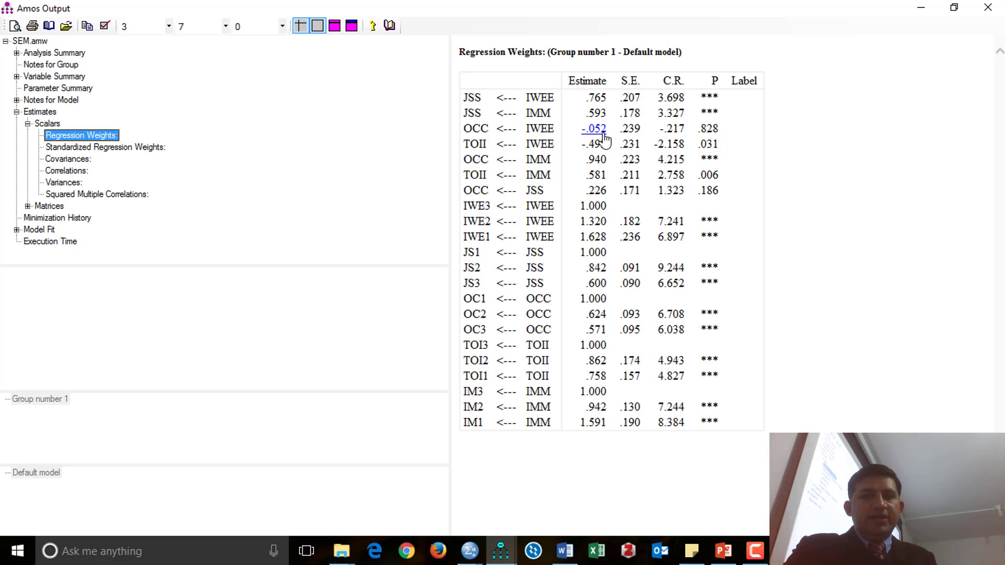
{"action": "key", "text": "alt+Tab"}
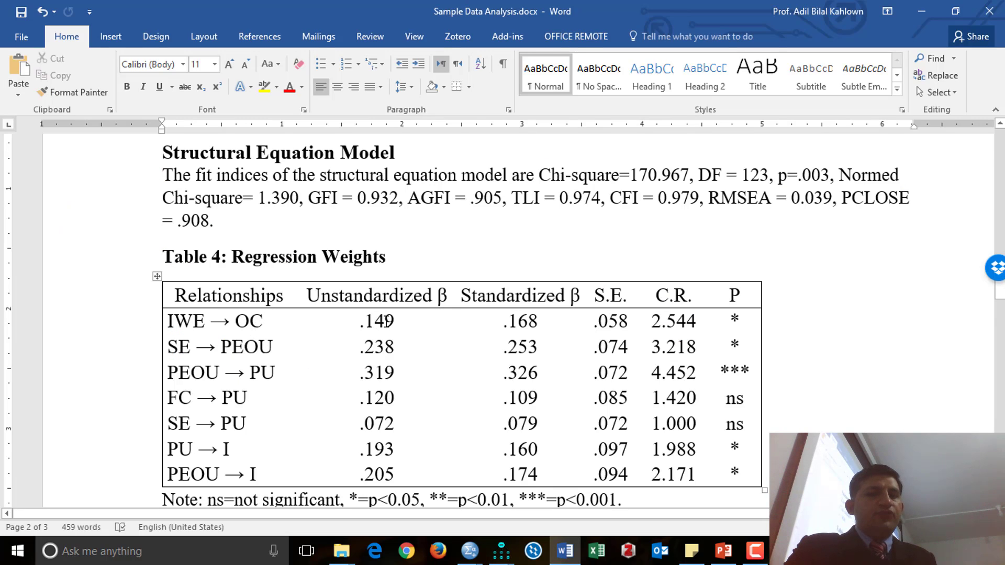
{"action": "key", "text": "alt+Tab"}
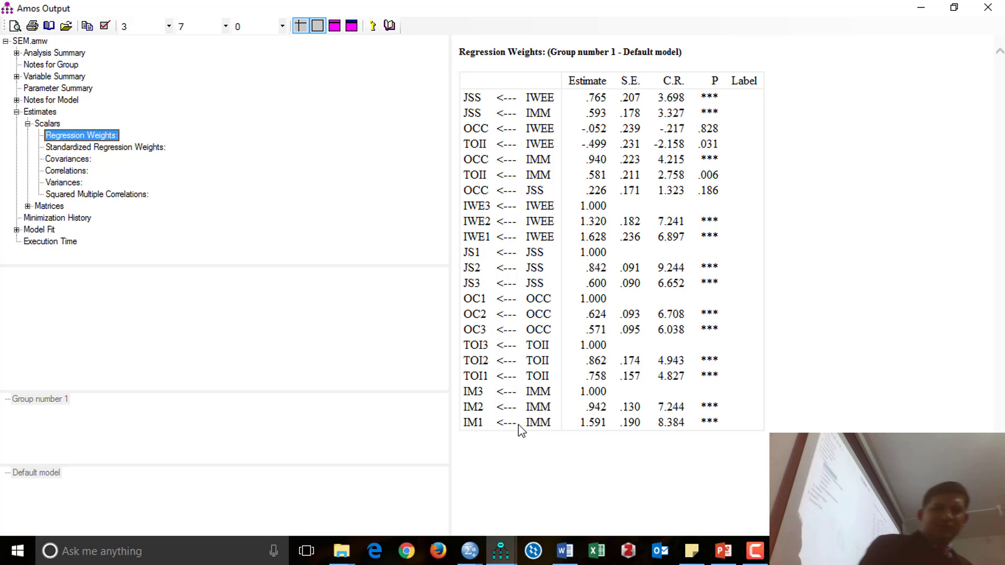
{"action": "key", "text": "alt+Tab"}
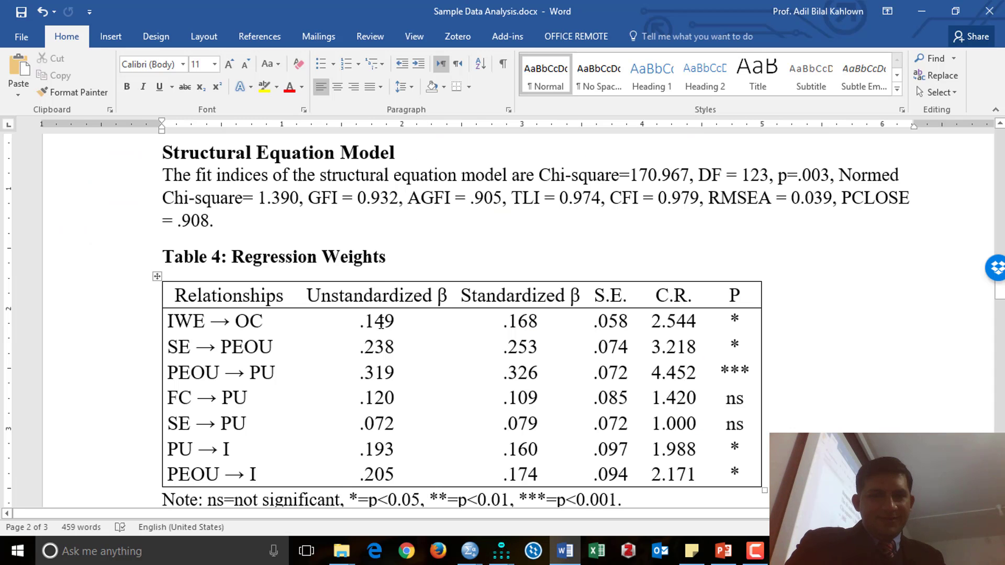
{"action": "key", "text": "alt+Tab"}
{"action": "key", "text": "alt+Tab"}
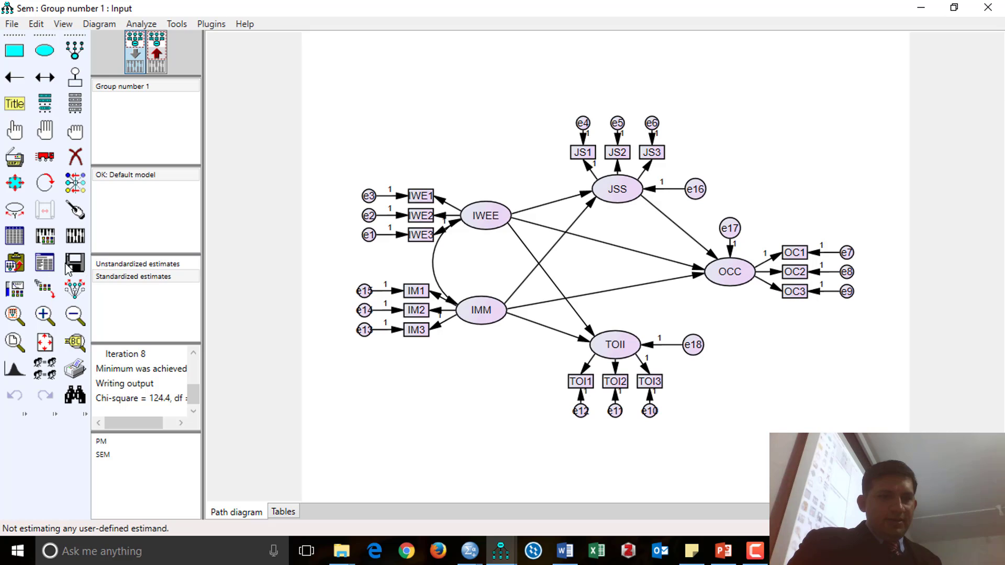
Step: Delete the path from JSS to OCC in the SEM diagram and recalculate the estimates
{"action": "left_click", "coordinate": [77, 161]}
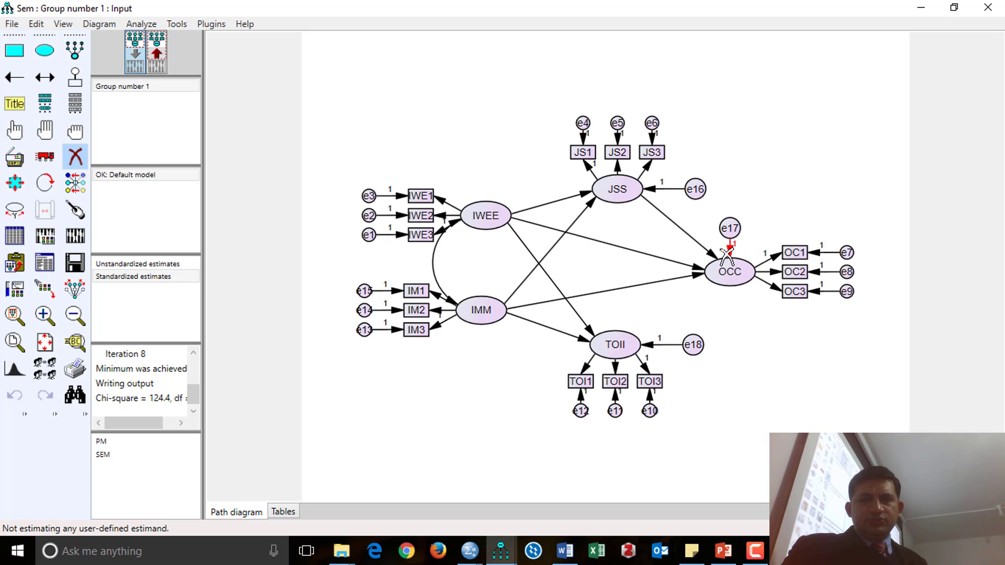
{"action": "left_click", "coordinate": [708, 256]}
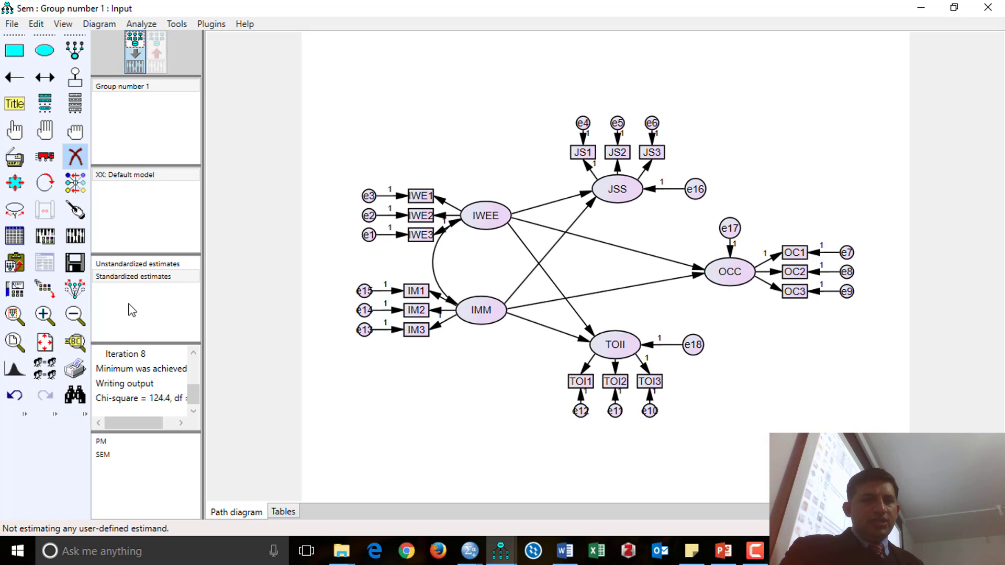
{"action": "left_click", "coordinate": [77, 236]}
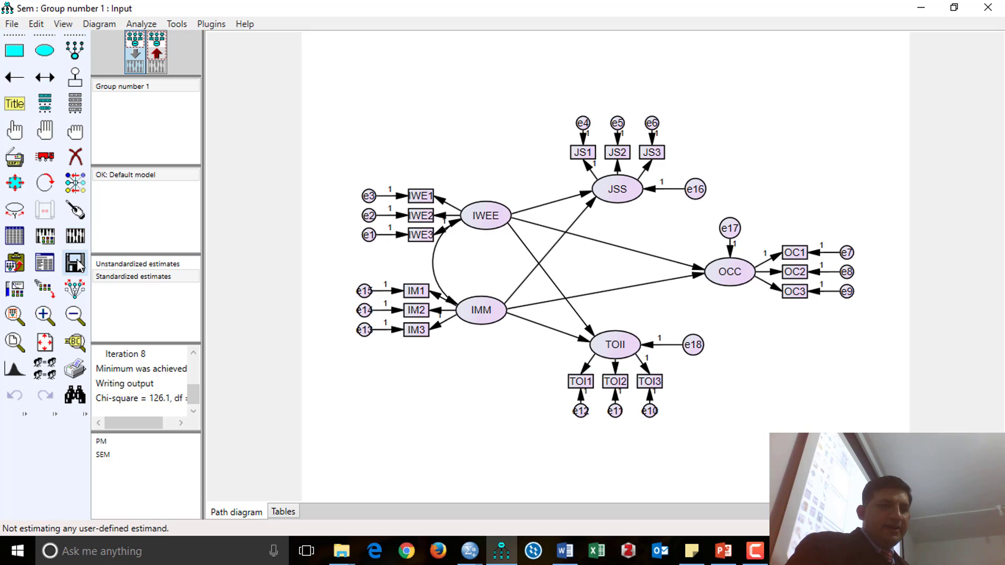
Step: Open the PM path model and examine the Regression Weights table in its text output
{"action": "left_click", "coordinate": [105, 443]}
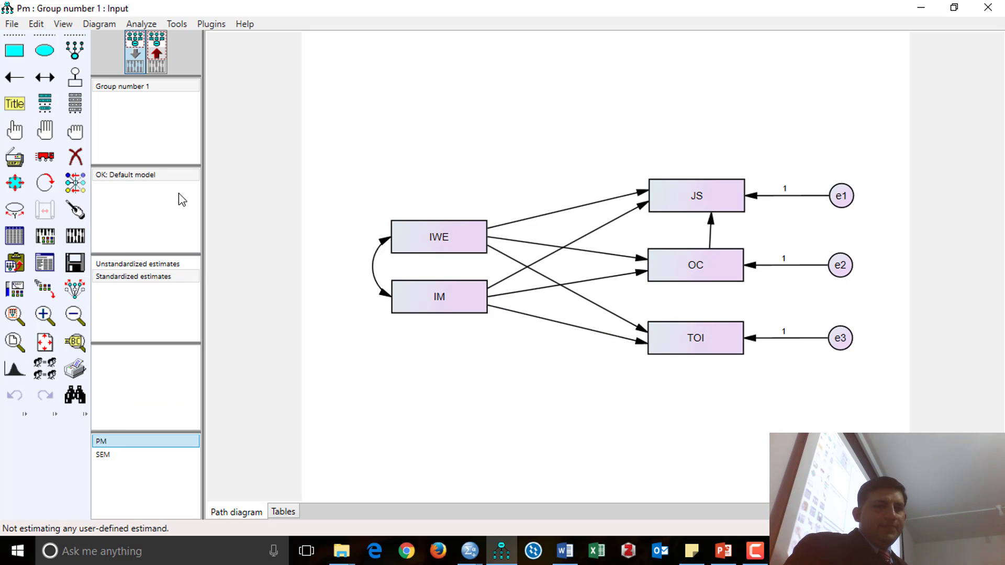
{"action": "left_click", "coordinate": [45, 263]}
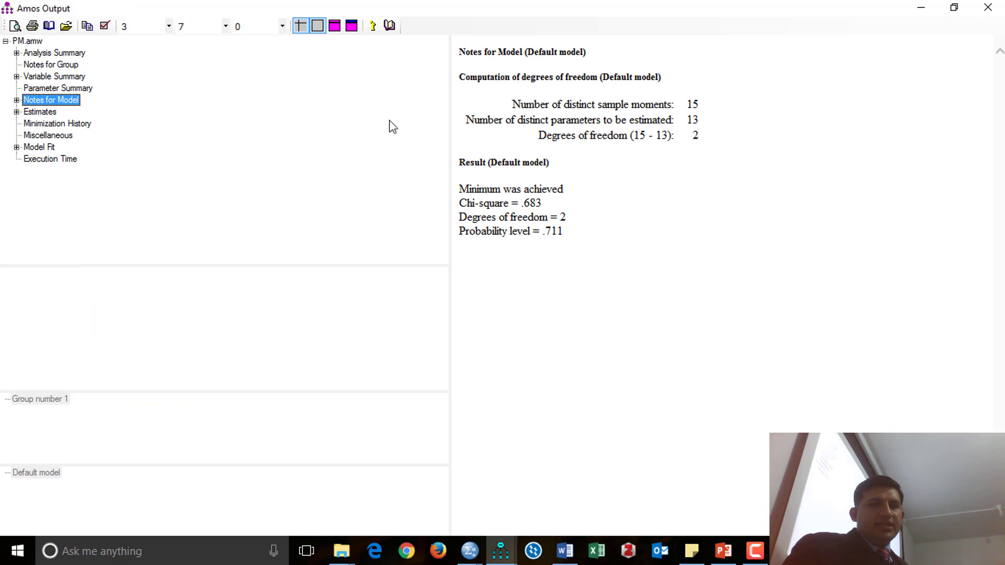
{"action": "double_click", "coordinate": [25, 112]}
{"action": "double_click", "coordinate": [37, 125]}
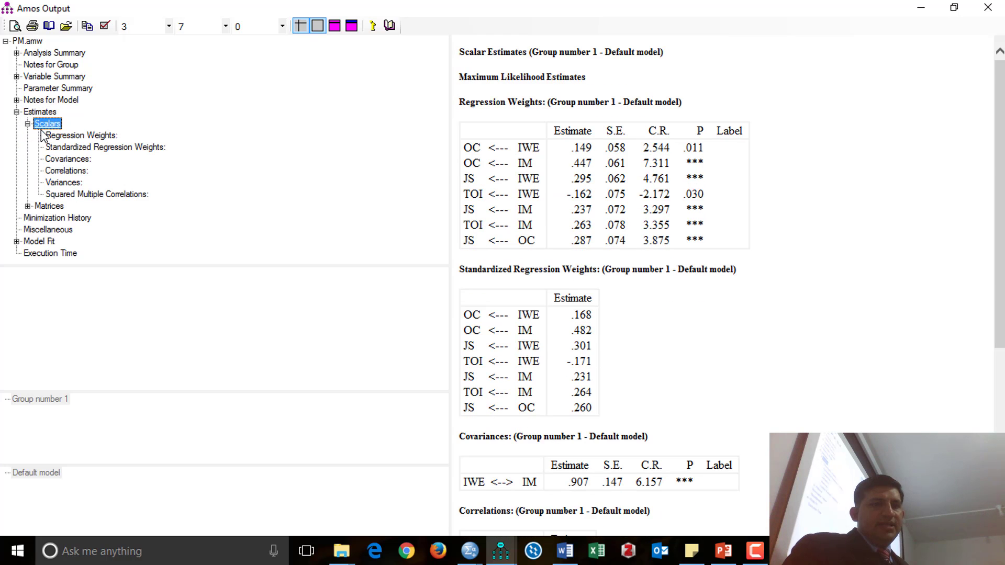
{"action": "left_click", "coordinate": [48, 135]}
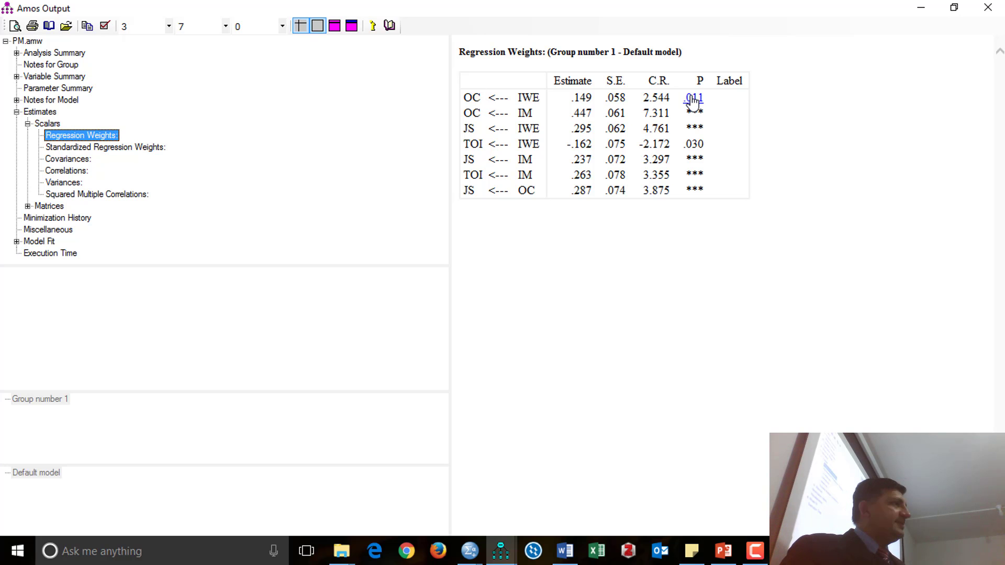
{"action": "left_click", "coordinate": [988, 7]}
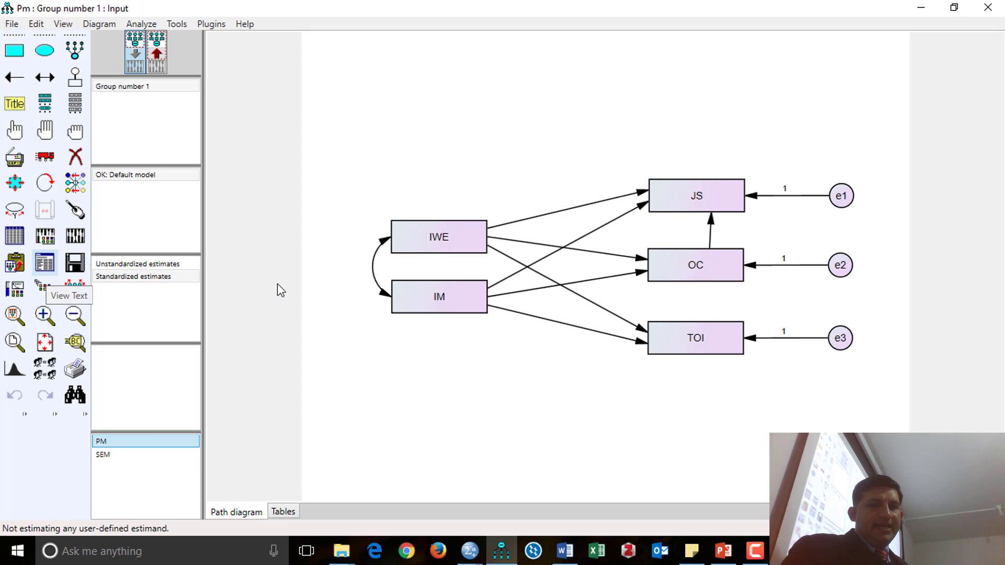
Step: Return to the SEM model and examine its Regression Weights table, including the standardized weights, in the text output
{"action": "left_click", "coordinate": [107, 455]}
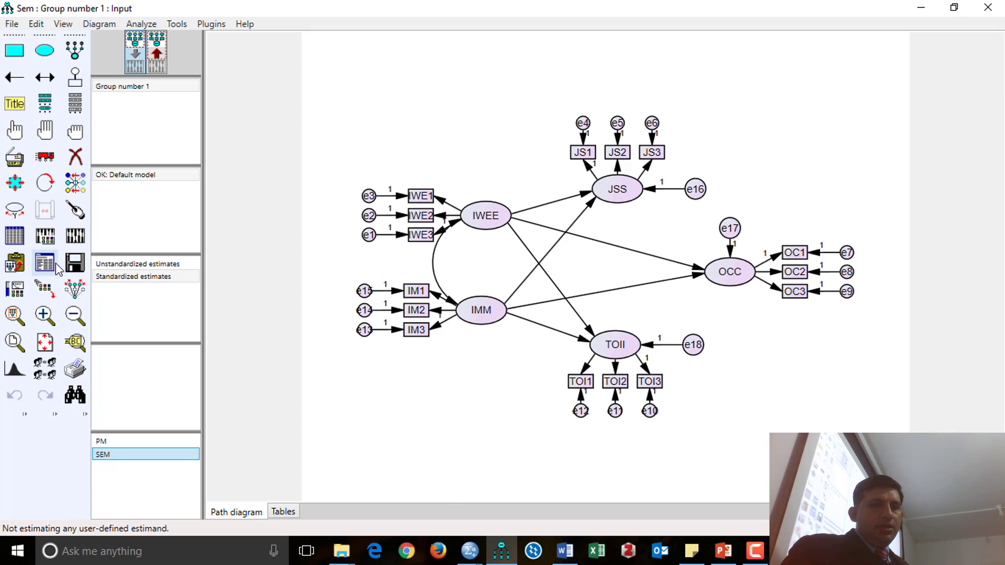
{"action": "left_click", "coordinate": [44, 263]}
{"action": "left_click", "coordinate": [40, 111]}
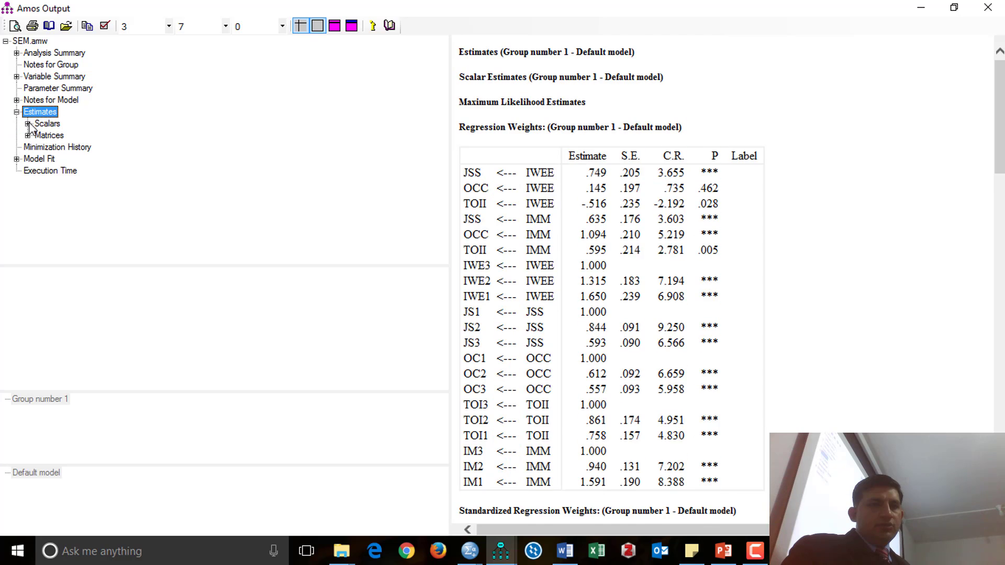
{"action": "left_click", "coordinate": [48, 123]}
{"action": "left_click", "coordinate": [81, 135]}
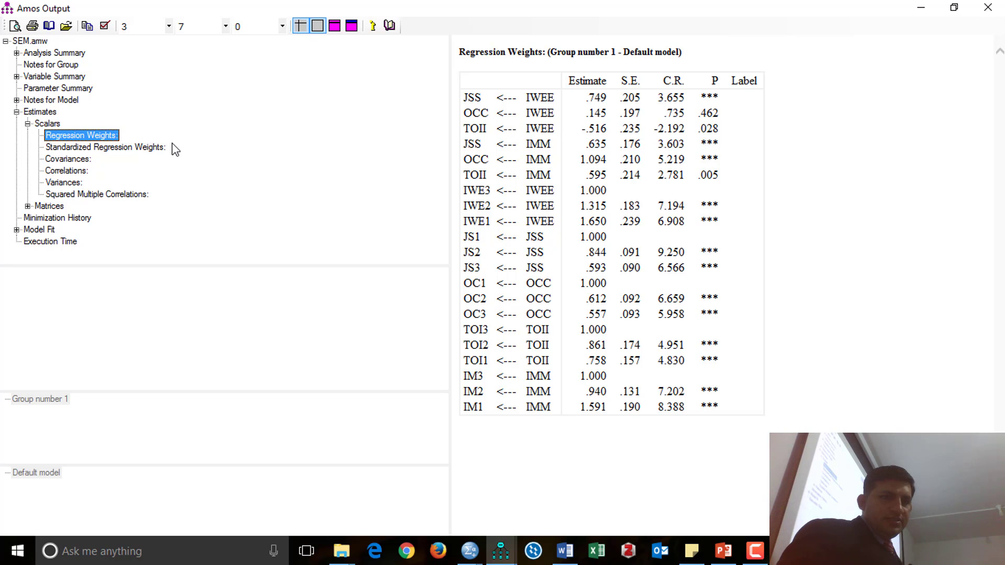
{"action": "left_click", "coordinate": [157, 148]}
{"action": "left_click", "coordinate": [114, 137]}
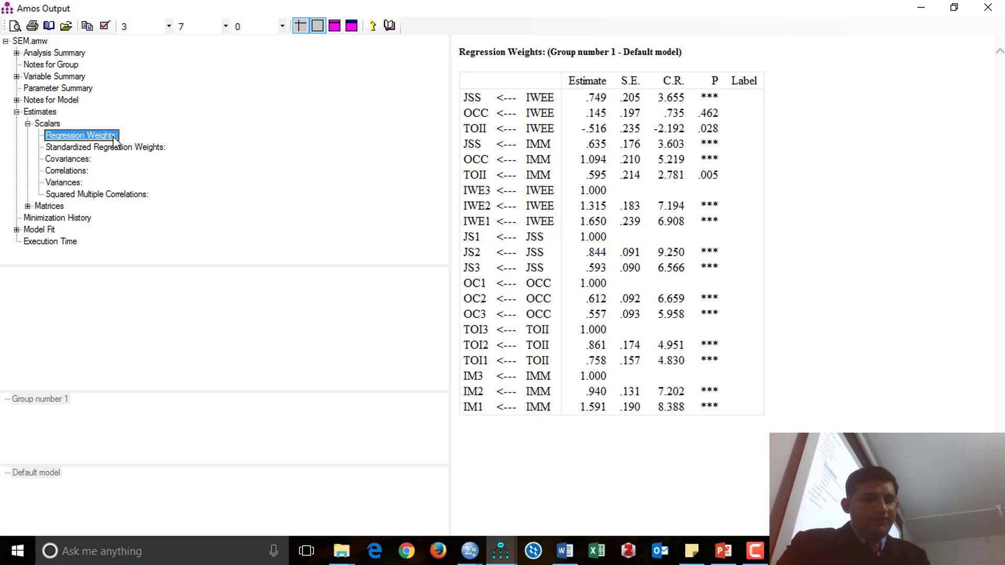
Step: Check the reporting format and significance note of Table 4 in Sample Data Analysis.docx, ending back on the Amos output
{"action": "key", "text": "alt+Tab"}
{"action": "key", "text": "alt+Tab"}
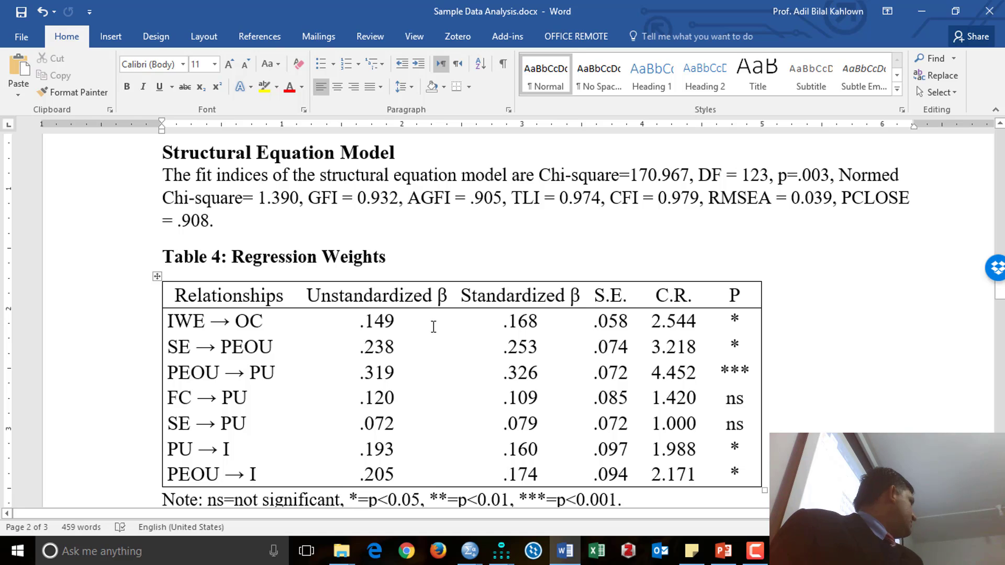
{"action": "scroll", "coordinate": [433, 320], "scroll_direction": "up", "scroll_amount": 1}
{"action": "scroll", "coordinate": [434, 321], "scroll_direction": "down", "scroll_amount": 2}
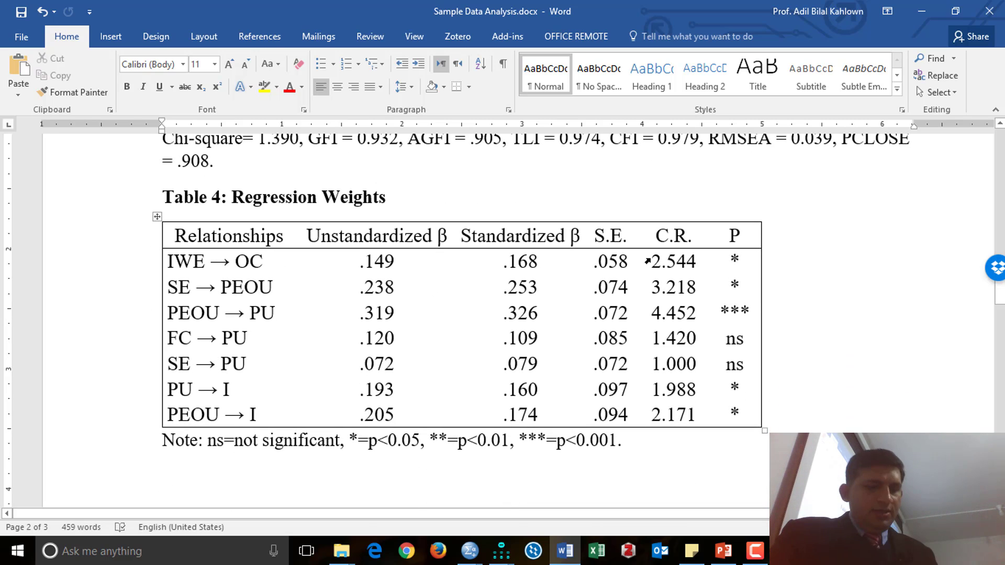
{"action": "key", "text": "alt+Tab"}
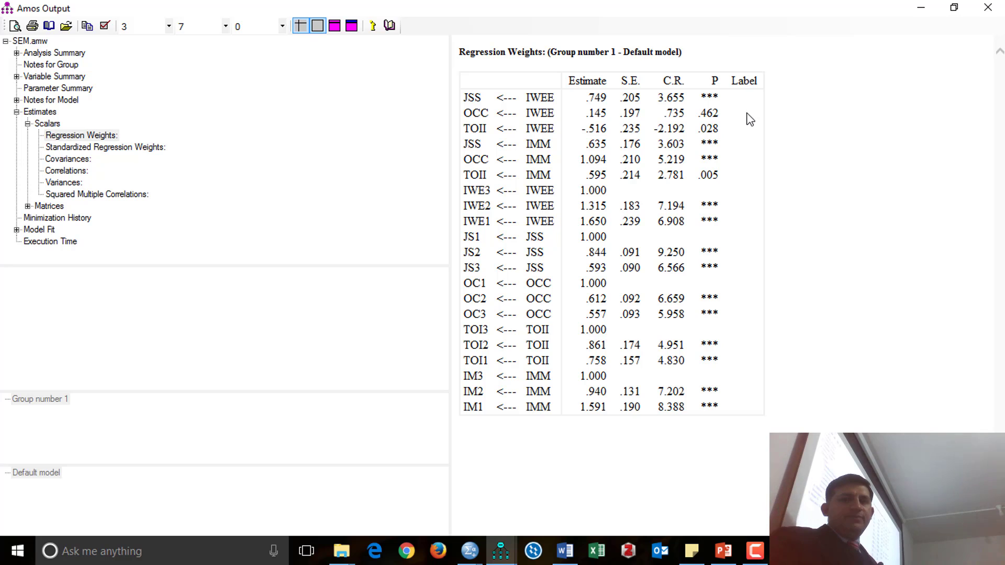
Step: Copy the SEM Regression Weights table from the Amos output and paste it below the Table 4 note in the Word document
{"action": "right_click", "coordinate": [787, 85]}
{"action": "left_click", "coordinate": [814, 112]}
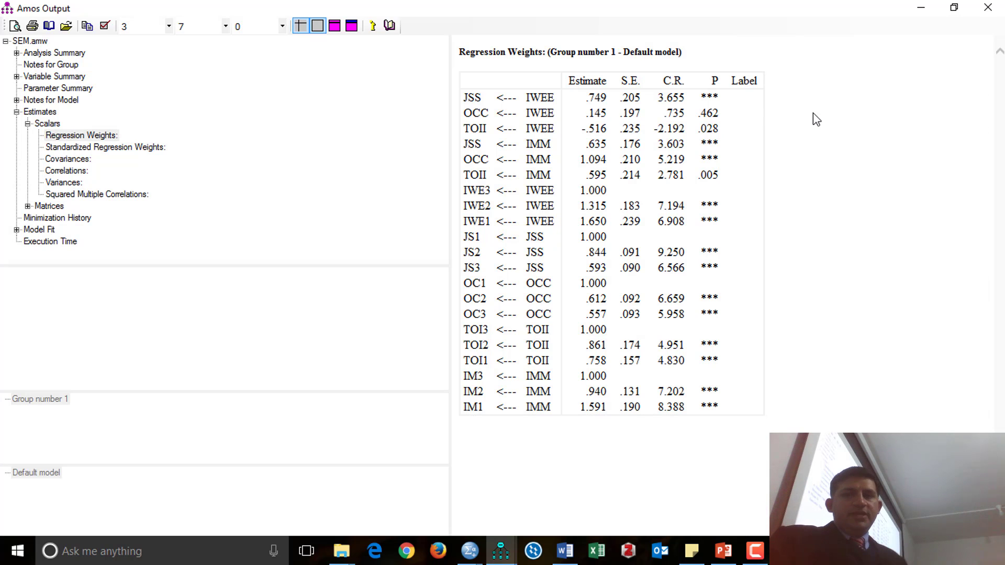
{"action": "right_click", "coordinate": [791, 90]}
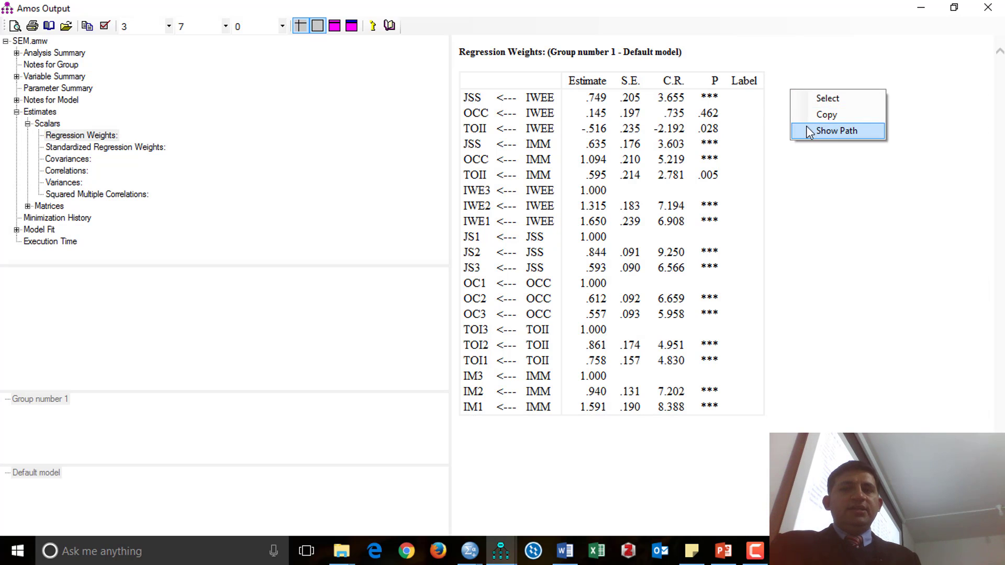
{"action": "left_click", "coordinate": [814, 112]}
{"action": "key", "text": "alt+Tab"}
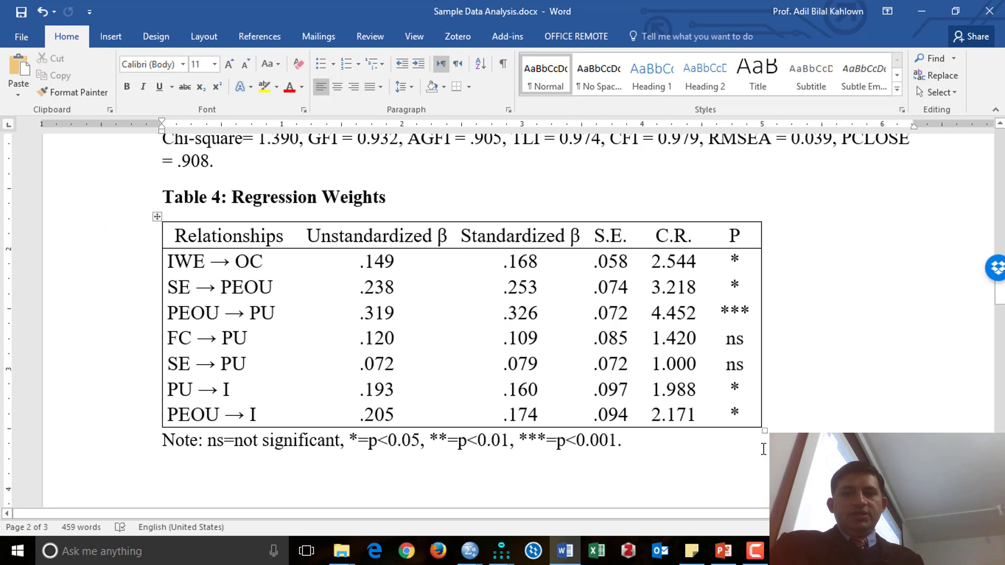
{"action": "left_click", "coordinate": [574, 479]}
{"action": "key", "text": "Return"}
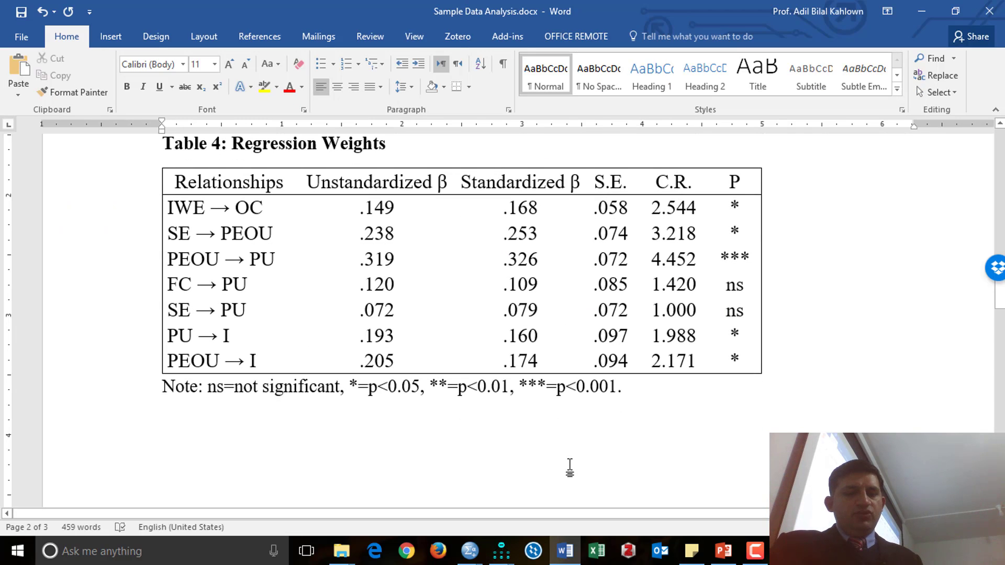
{"action": "key", "text": "ctrl+v"}
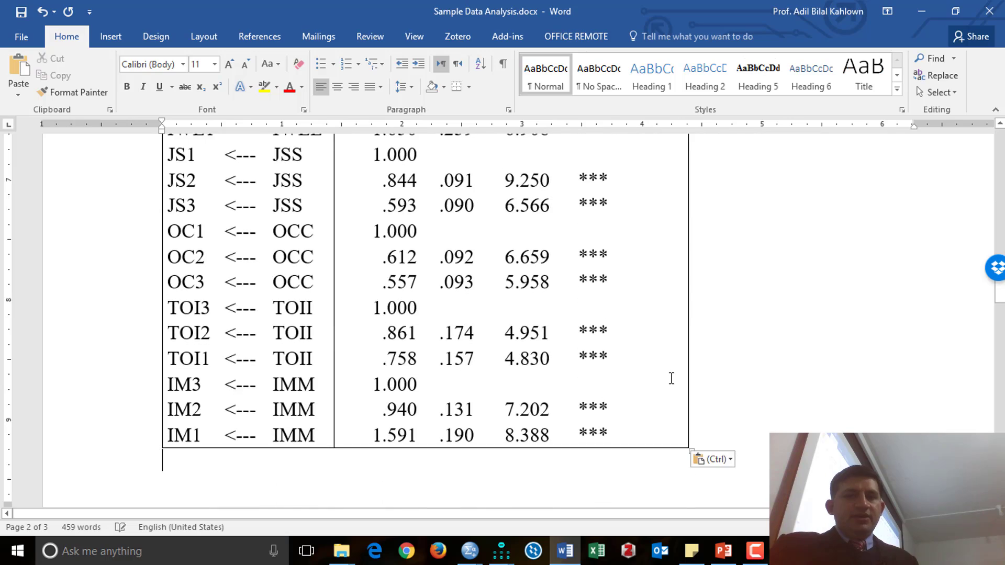
Step: Compare the pasted regression weights with Table 4's columns in Word and view the Standardized Regression Weights in the Amos output
{"action": "scroll", "coordinate": [671, 377], "scroll_direction": "up", "scroll_amount": 10}
{"action": "scroll", "coordinate": [672, 378], "scroll_direction": "down", "scroll_amount": 3}
{"action": "scroll", "coordinate": [672, 378], "scroll_direction": "up", "scroll_amount": 8}
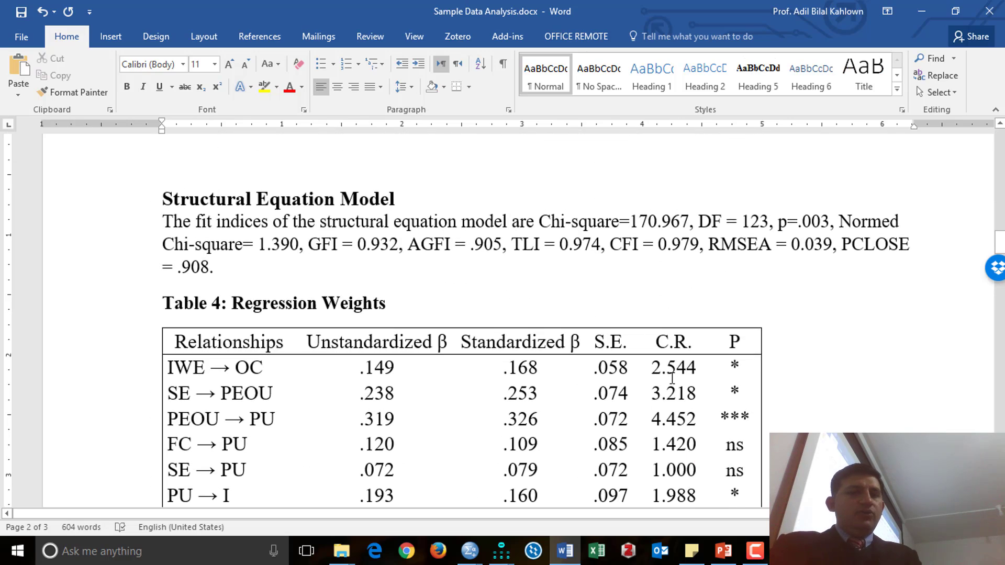
{"action": "scroll", "coordinate": [422, 202], "scroll_direction": "down", "scroll_amount": 3}
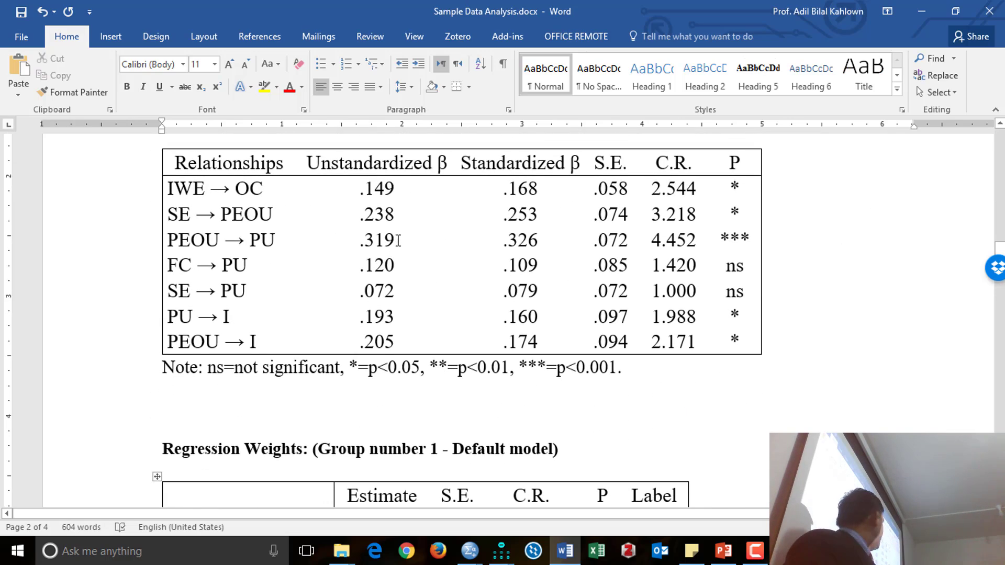
{"action": "scroll", "coordinate": [394, 245], "scroll_direction": "down", "scroll_amount": 5}
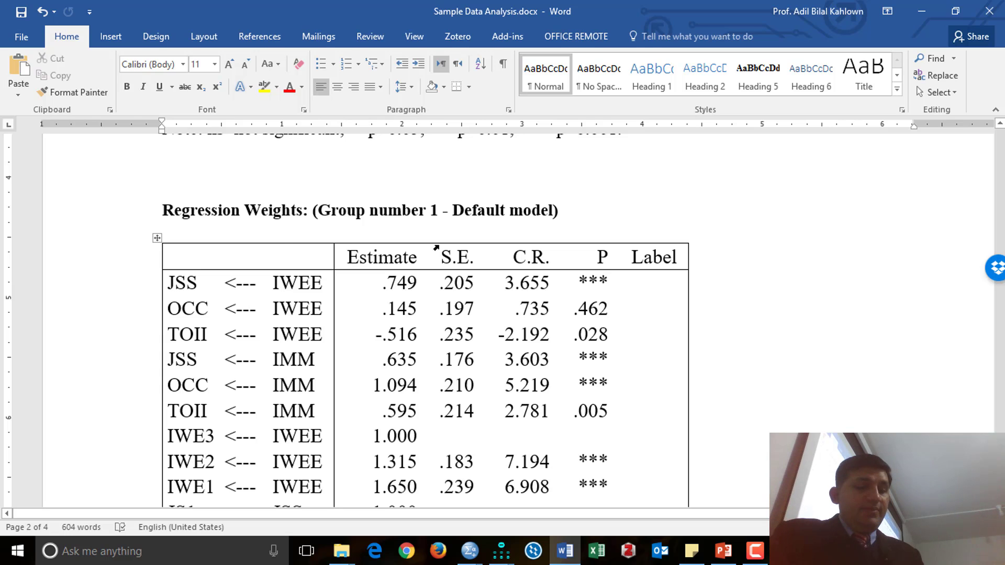
{"action": "key", "text": "alt+Tab"}
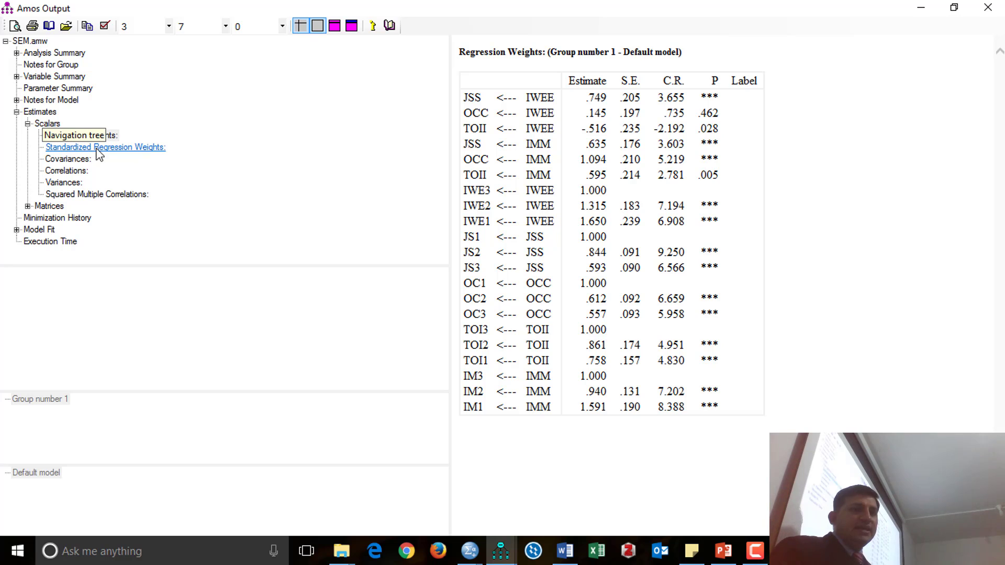
{"action": "left_click", "coordinate": [76, 149]}
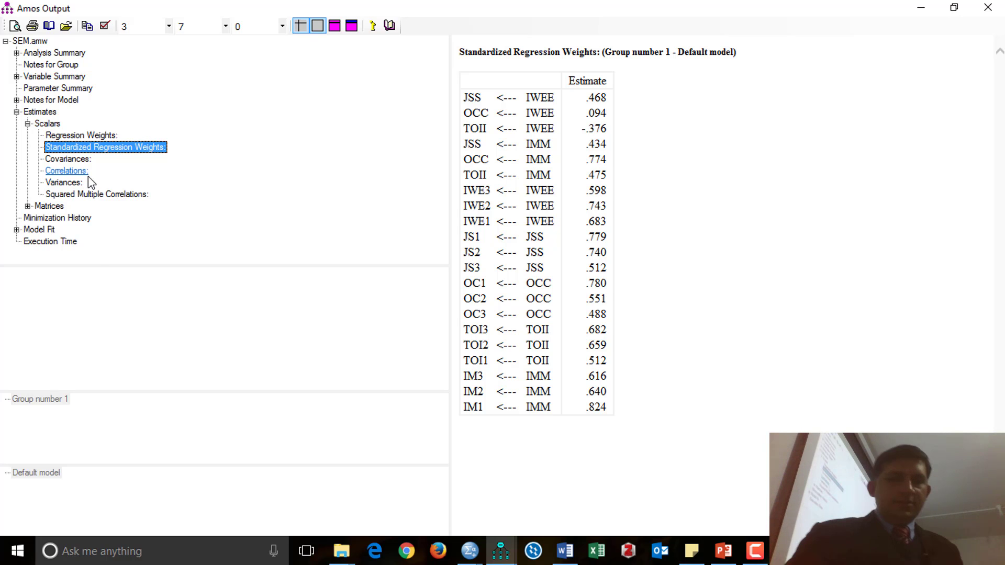
{"action": "key", "text": "alt+Tab"}
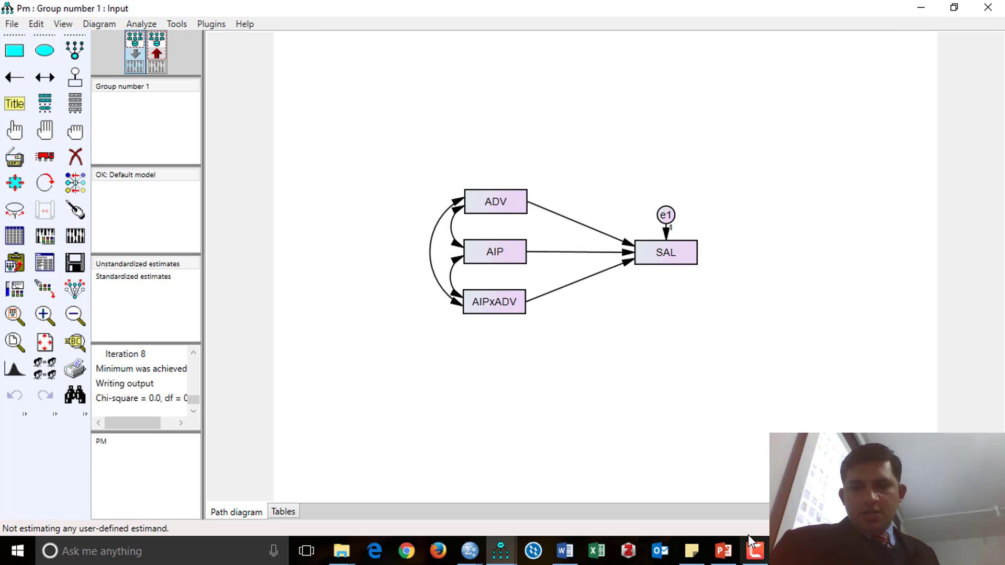
Step: Switch to PowerPoint and present from the Model Fit Indices slide, advancing to "What if my model doesn't fit the data?"
{"action": "left_click", "coordinate": [731, 553]}
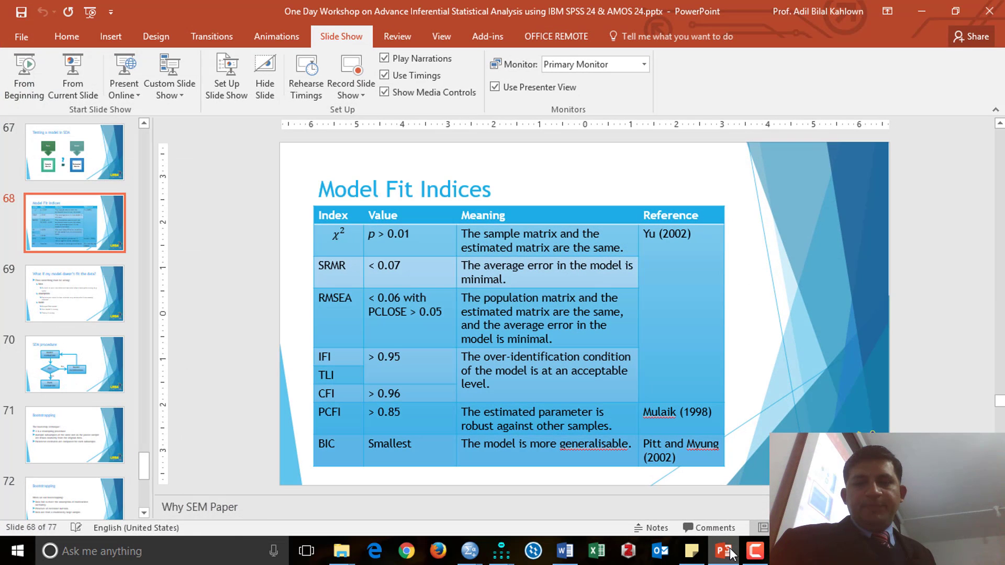
{"action": "key", "text": "shift+F5"}
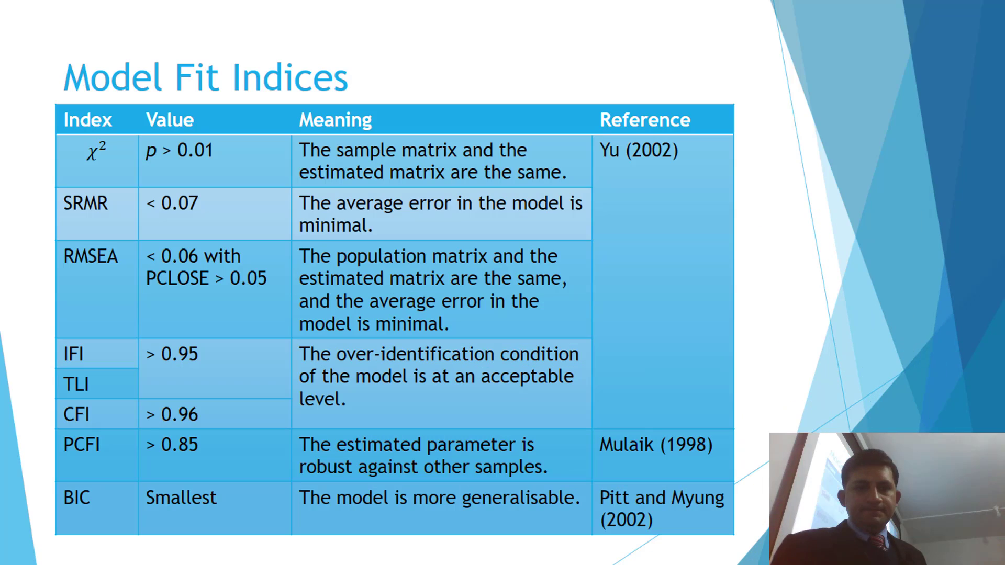
{"action": "key", "text": "Right"}
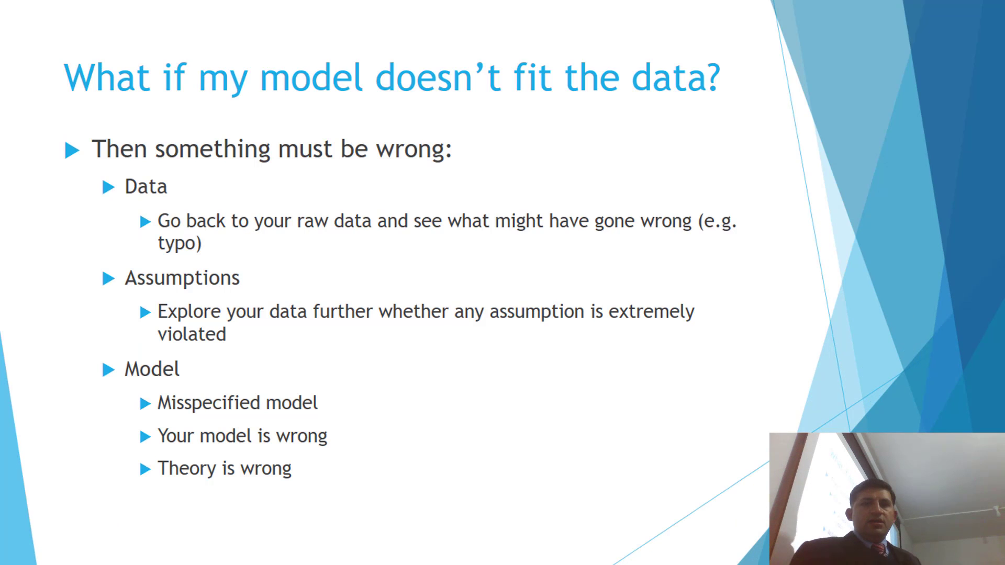
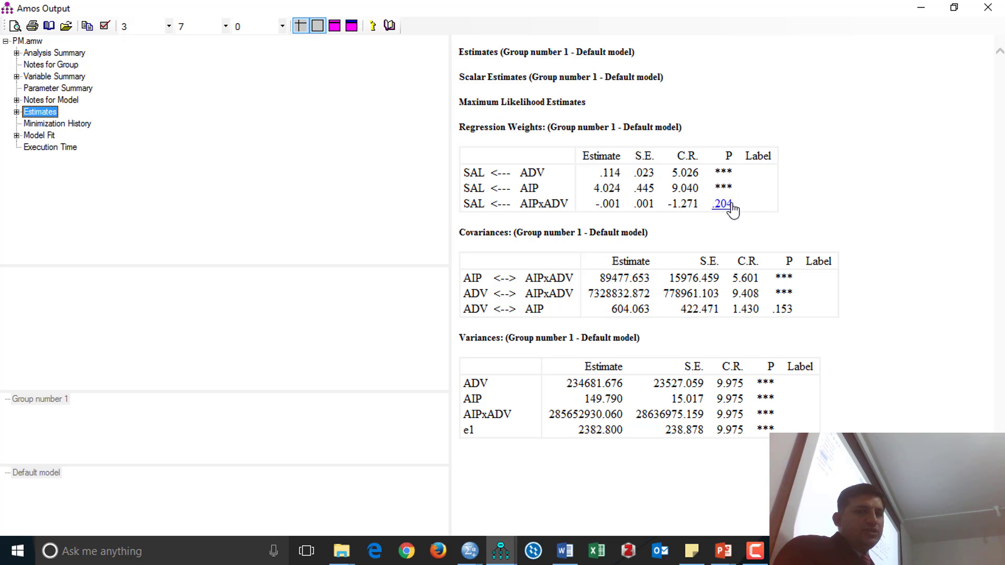
Step: Enable bootstrapping for the AIPxADV interaction model with bias-corrected confidence intervals at a BC confidence level of 95
{"action": "left_click", "coordinate": [988, 7]}
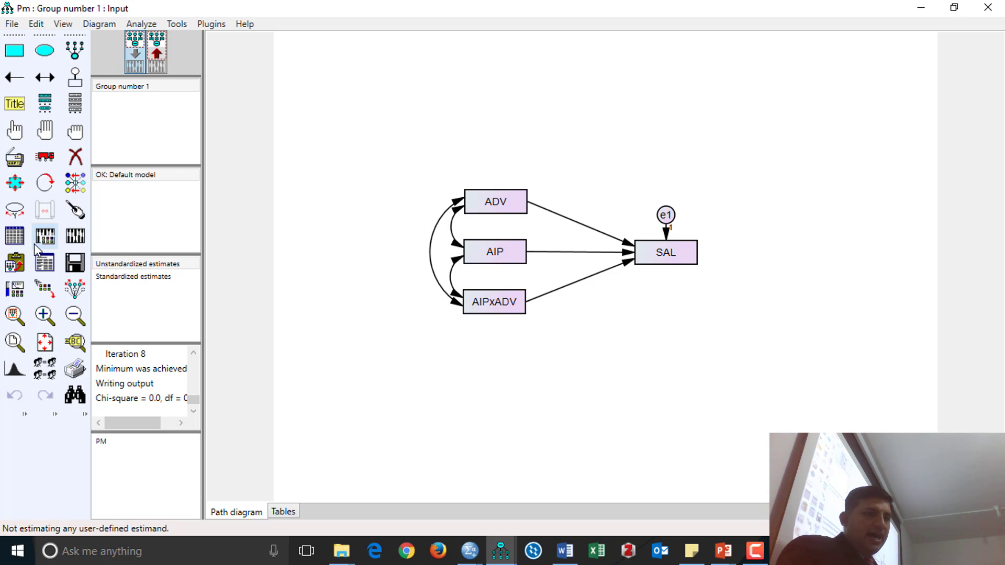
{"action": "left_click", "coordinate": [44, 238]}
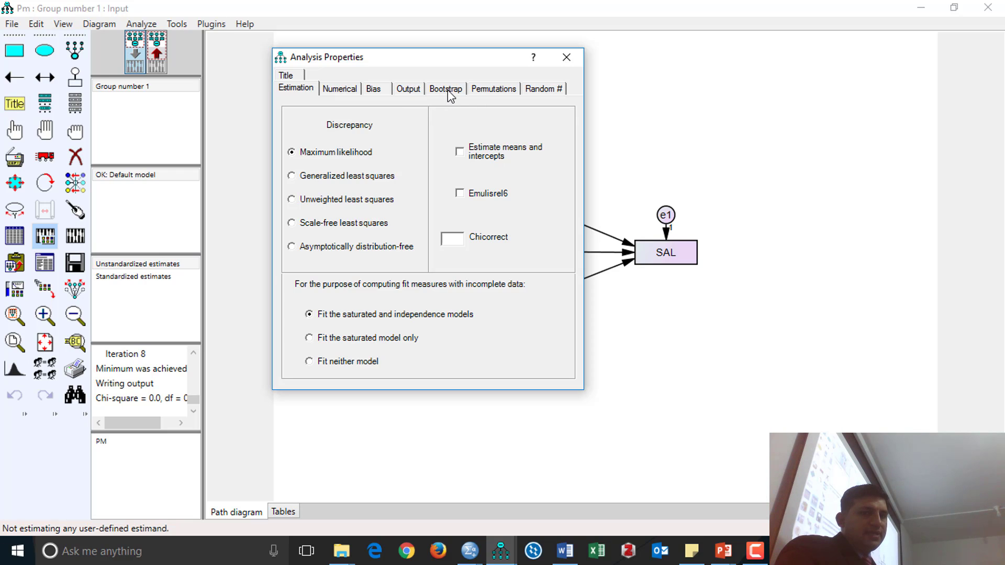
{"action": "left_click", "coordinate": [450, 90]}
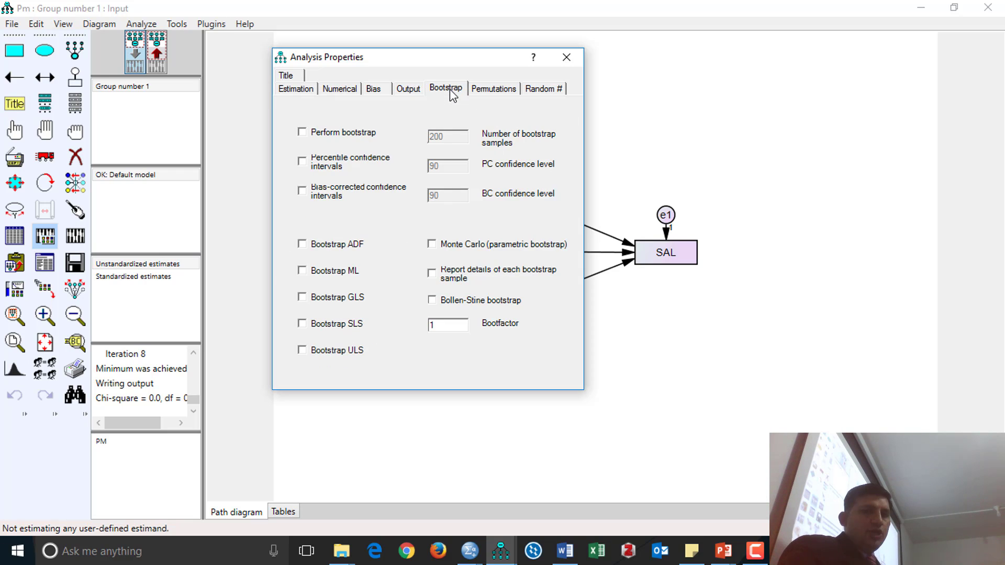
{"action": "left_click", "coordinate": [352, 133]}
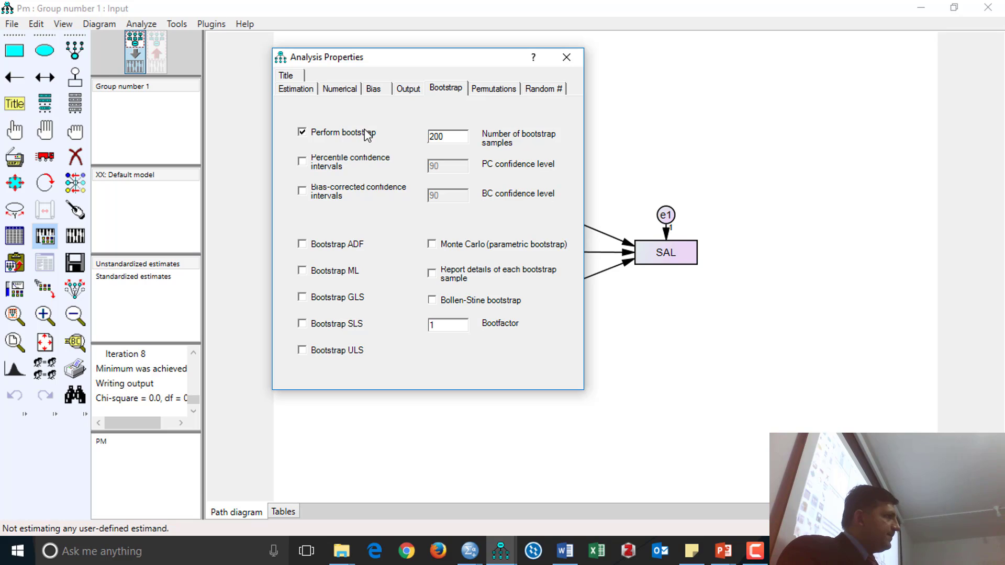
{"action": "left_click", "coordinate": [356, 193]}
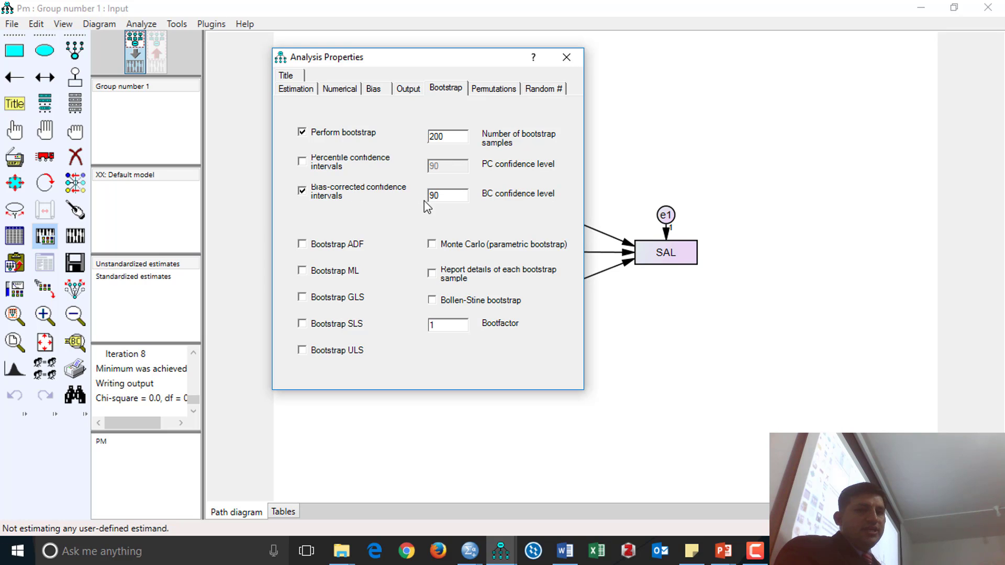
{"action": "type", "text": "5"}
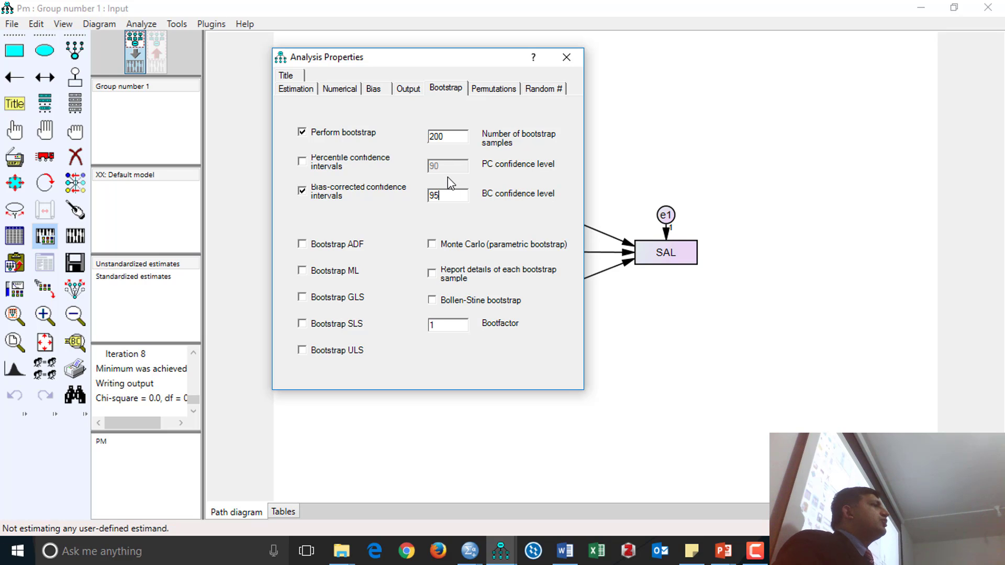
Step: Set the interaction model's bootstrap samples to 4000, enable the Bollen-Stine bootstrap and calculate the estimates
{"action": "double_click", "coordinate": [463, 141]}
{"action": "key", "text": "BackSpace"}
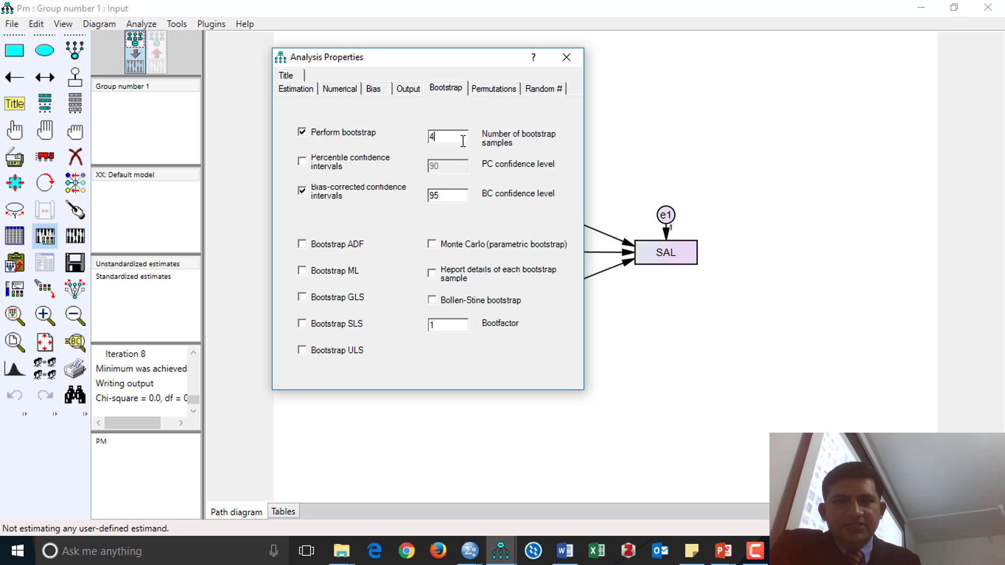
{"action": "type", "text": "4000"}
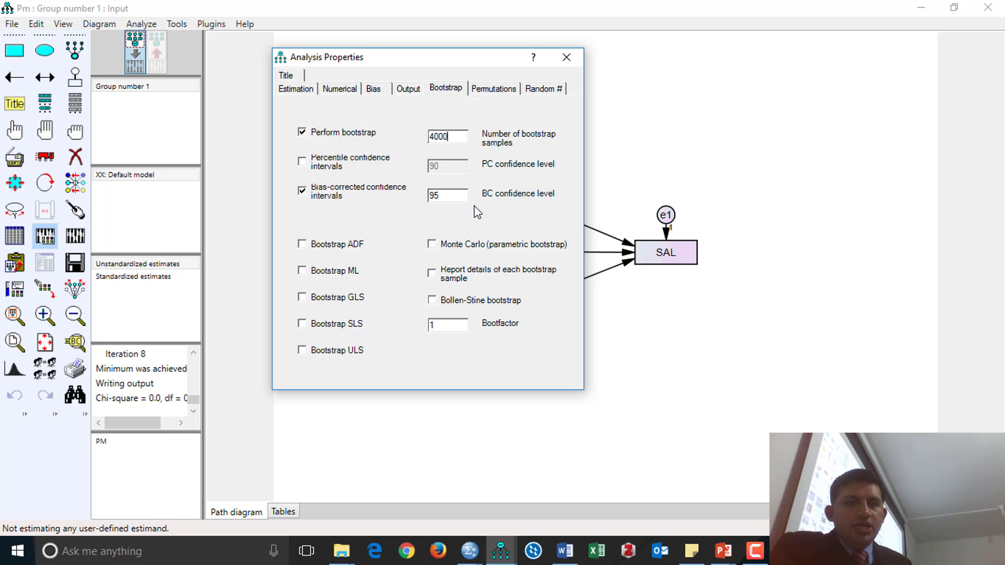
{"action": "left_click", "coordinate": [482, 302]}
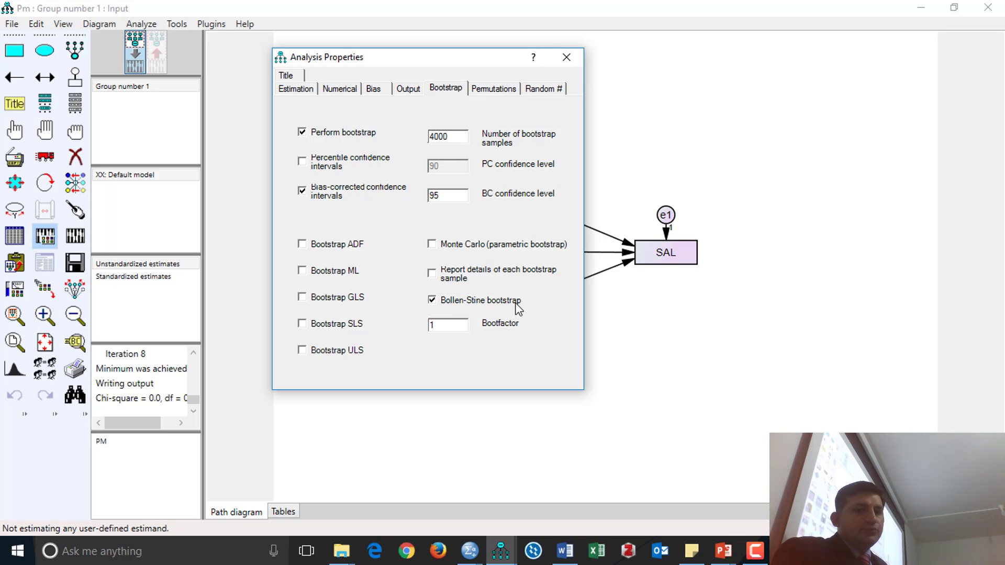
{"action": "left_click", "coordinate": [566, 57]}
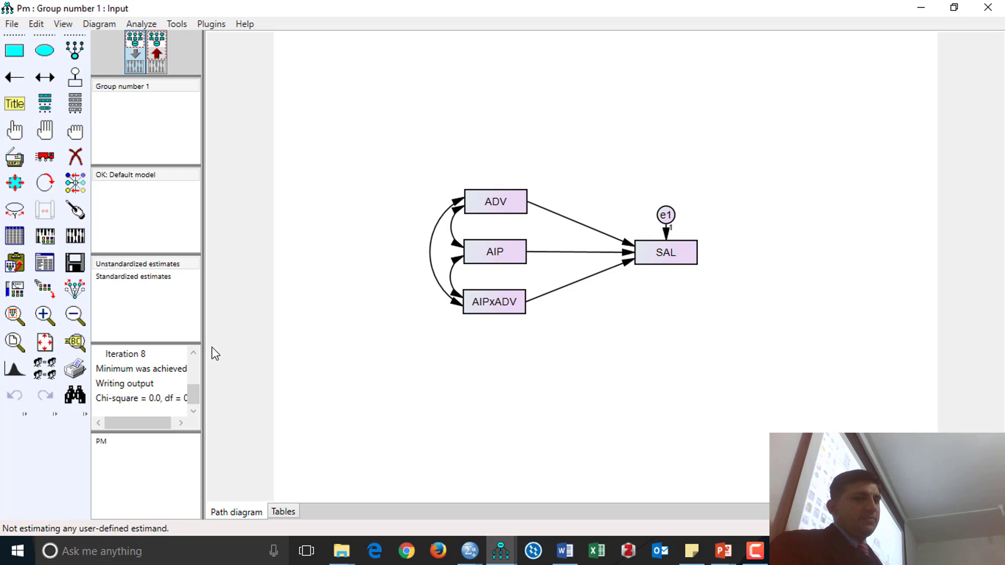
Step: Examine the interaction model's fit summary, estimates and model notes on degrees of freedom in the output
{"action": "left_click", "coordinate": [45, 263]}
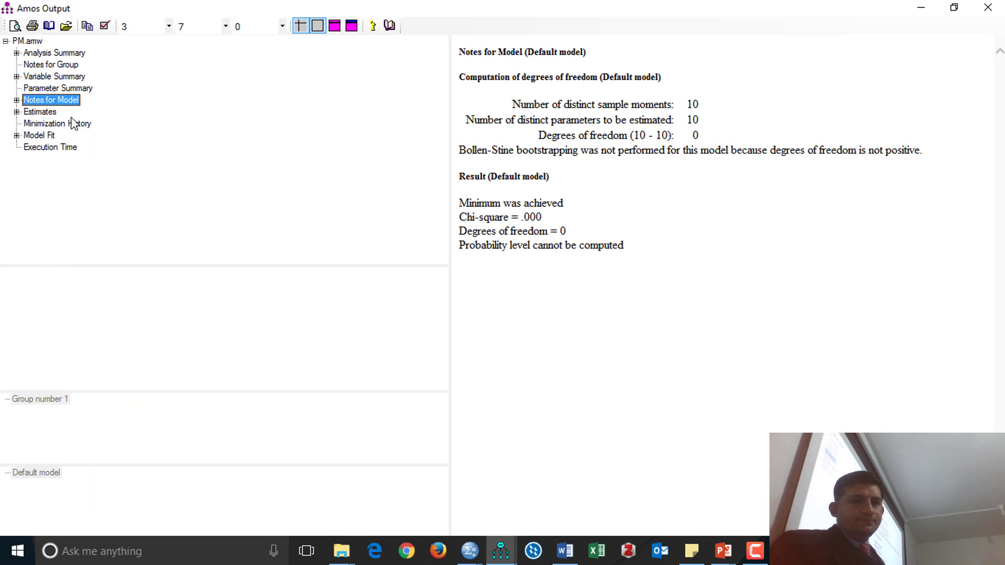
{"action": "left_click", "coordinate": [47, 135]}
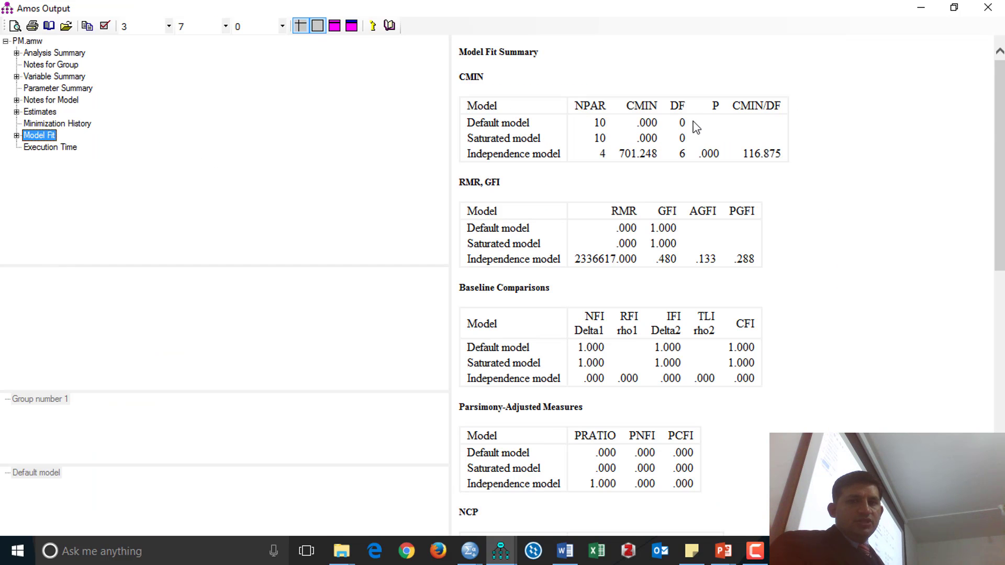
{"action": "left_click", "coordinate": [55, 112]}
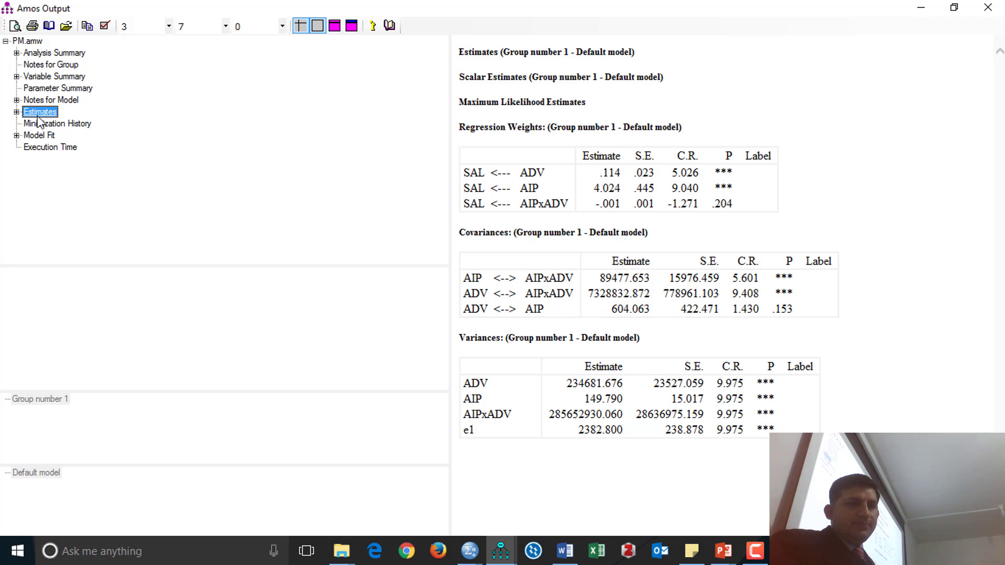
{"action": "left_click", "coordinate": [17, 100]}
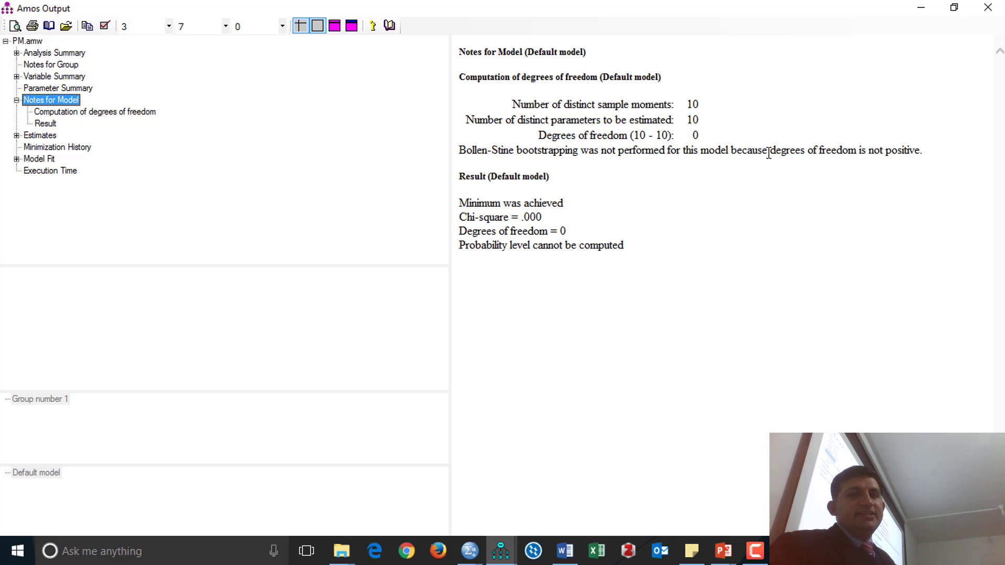
{"action": "left_click", "coordinate": [988, 7]}
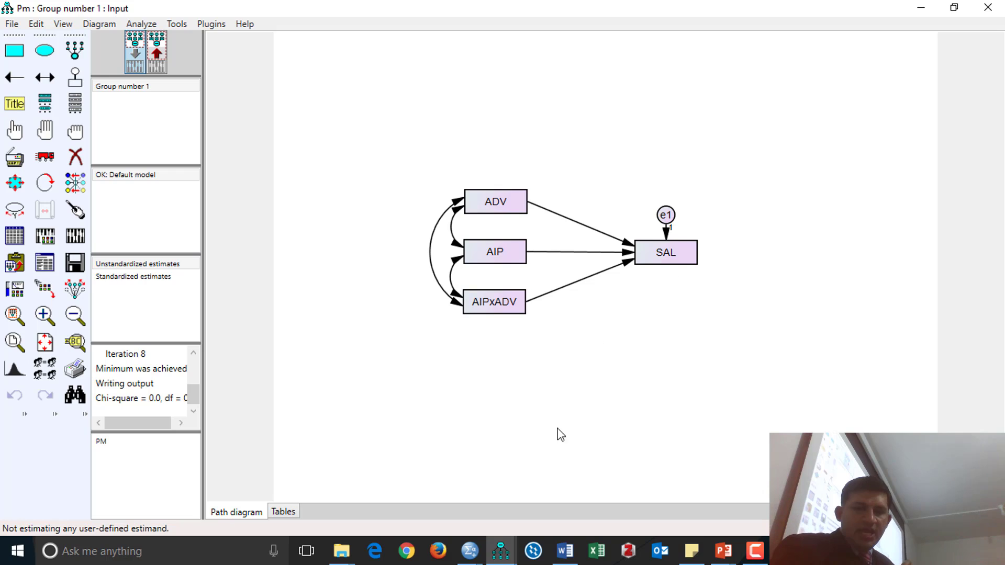
Step: Switch to the Sem model window in Amos and open the PM path model with IWE, IM, JS, OC and TOI
{"action": "mouse_move", "coordinate": [501, 551]}
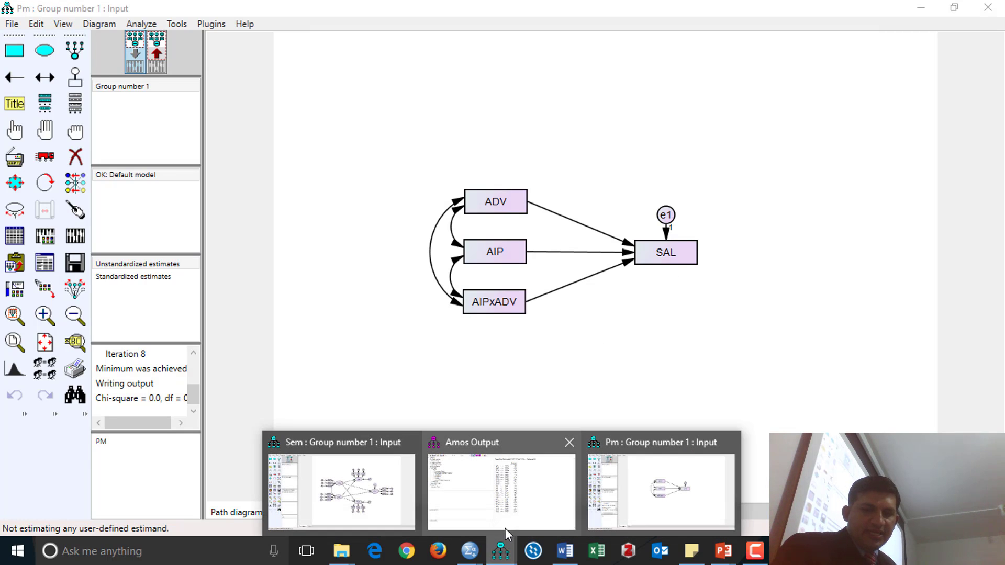
{"action": "left_click", "coordinate": [377, 468]}
{"action": "left_click", "coordinate": [135, 442]}
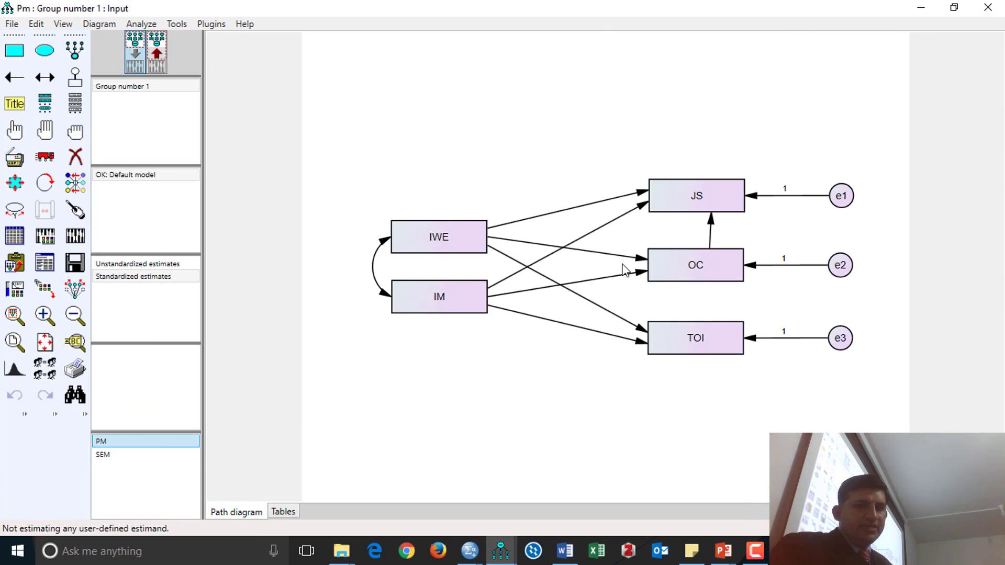
Step: Enable bootstrapping in the analysis properties of the IWE and IM path model and calculate the estimates
{"action": "left_click", "coordinate": [44, 236]}
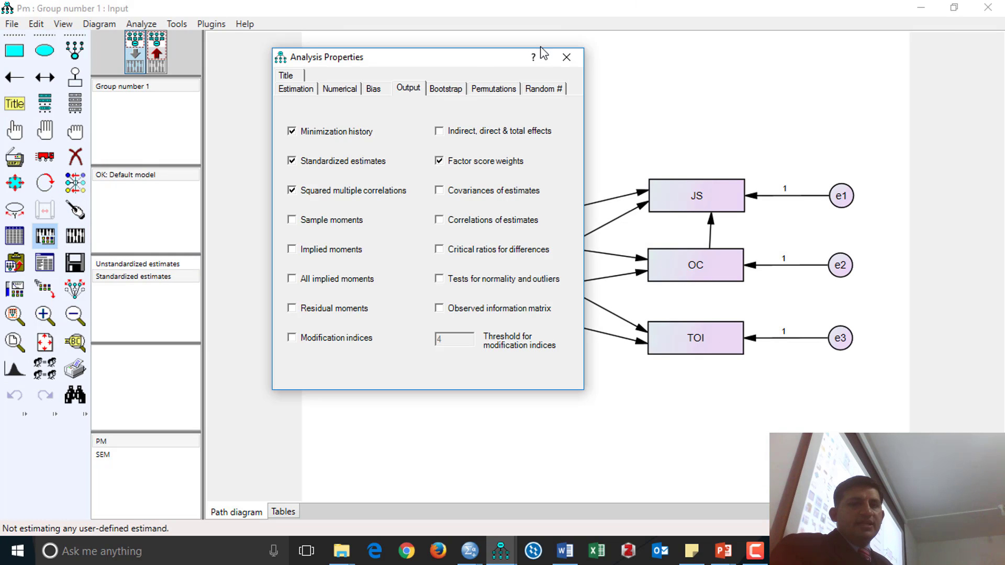
{"action": "left_click", "coordinate": [449, 94]}
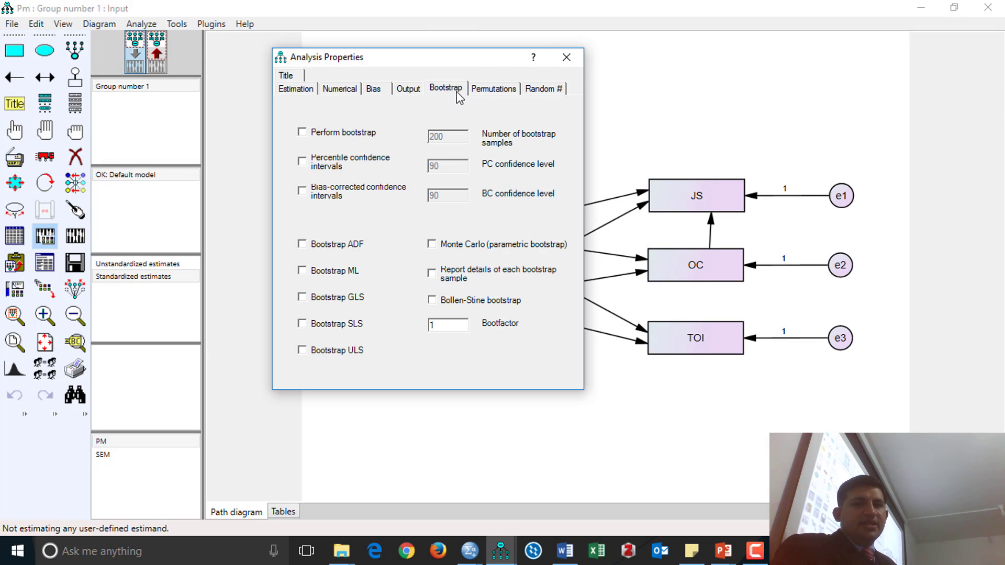
{"action": "left_click", "coordinate": [364, 138]}
{"action": "left_click", "coordinate": [566, 58]}
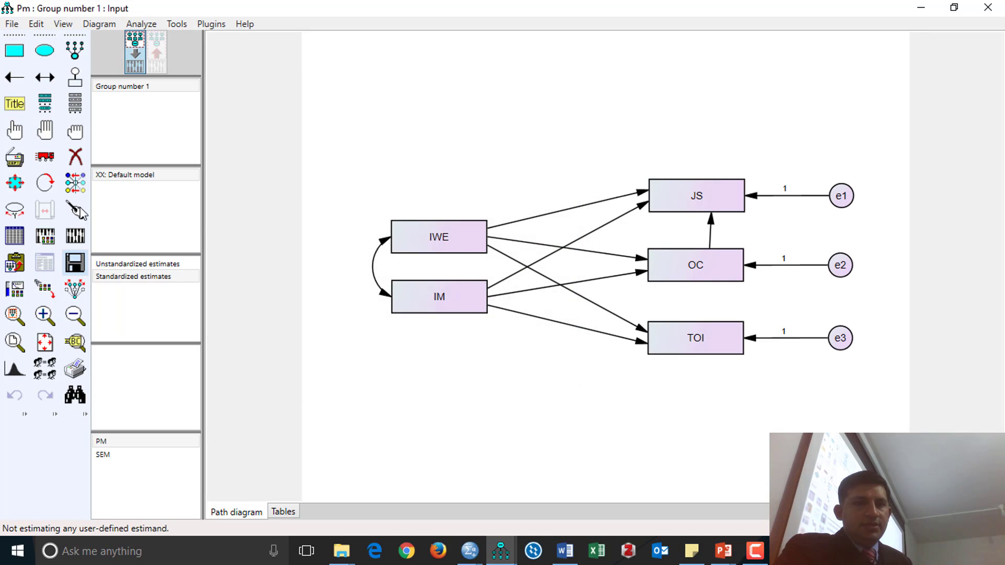
{"action": "left_click", "coordinate": [75, 263]}
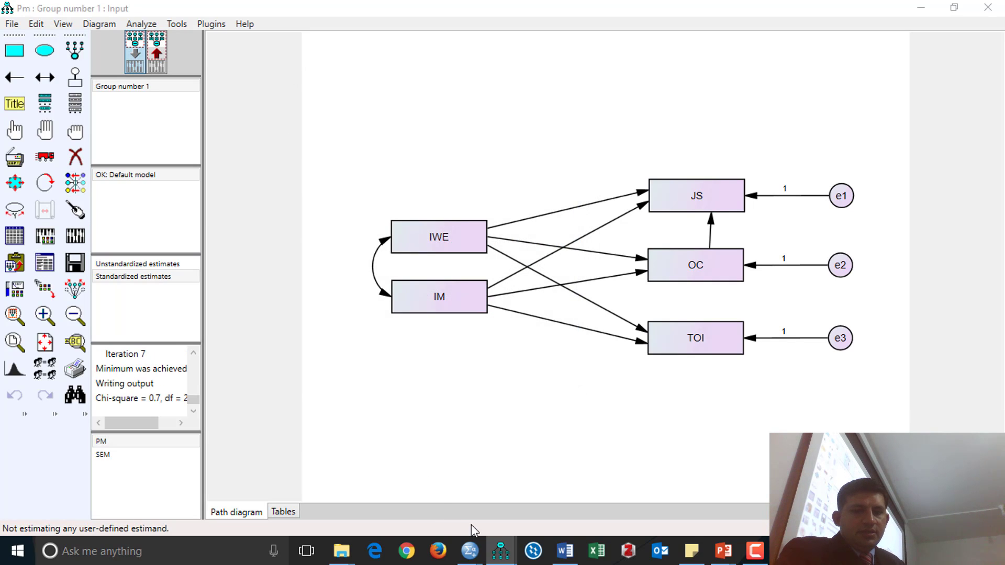
Step: Examine the path model's degrees of freedom, Model Fit summary and regression weights in the output
{"action": "mouse_move", "coordinate": [499, 545]}
{"action": "left_click", "coordinate": [662, 485]}
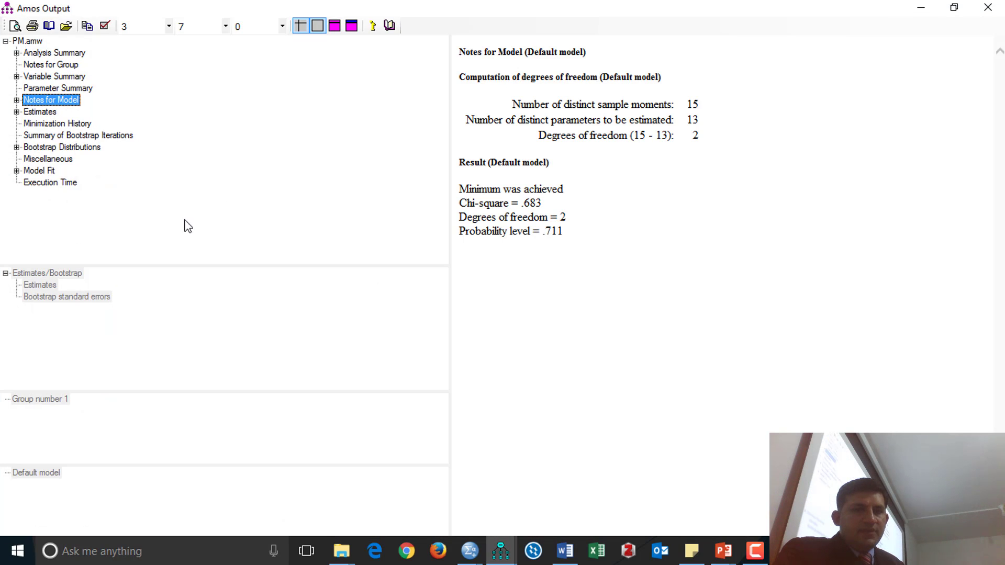
{"action": "left_click", "coordinate": [40, 170]}
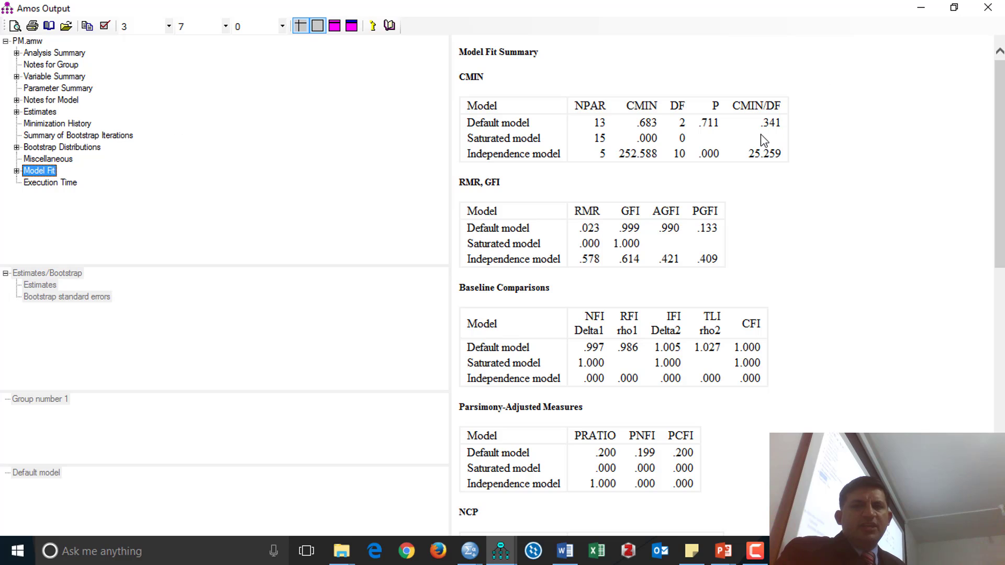
{"action": "left_click", "coordinate": [40, 111]}
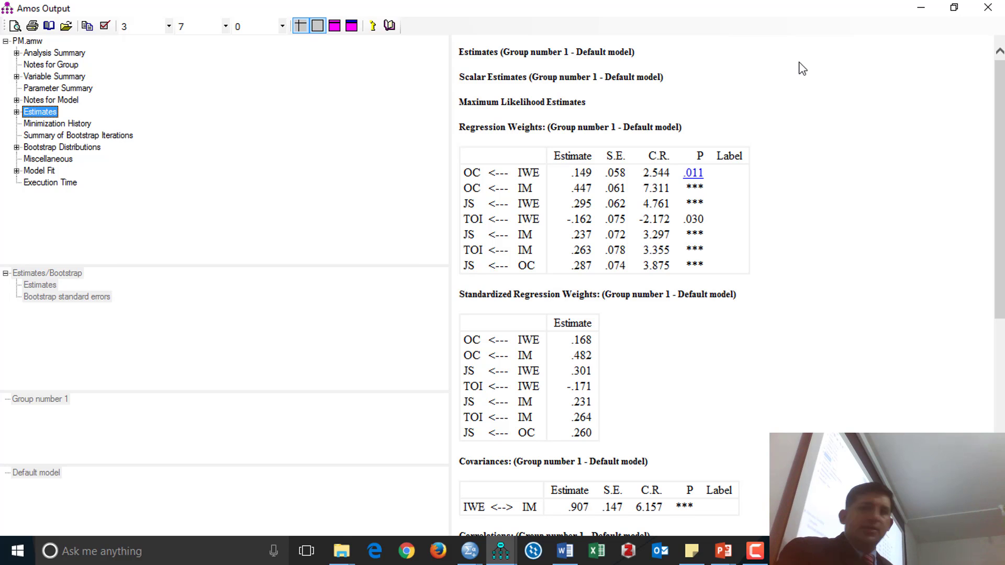
{"action": "left_click", "coordinate": [988, 7]}
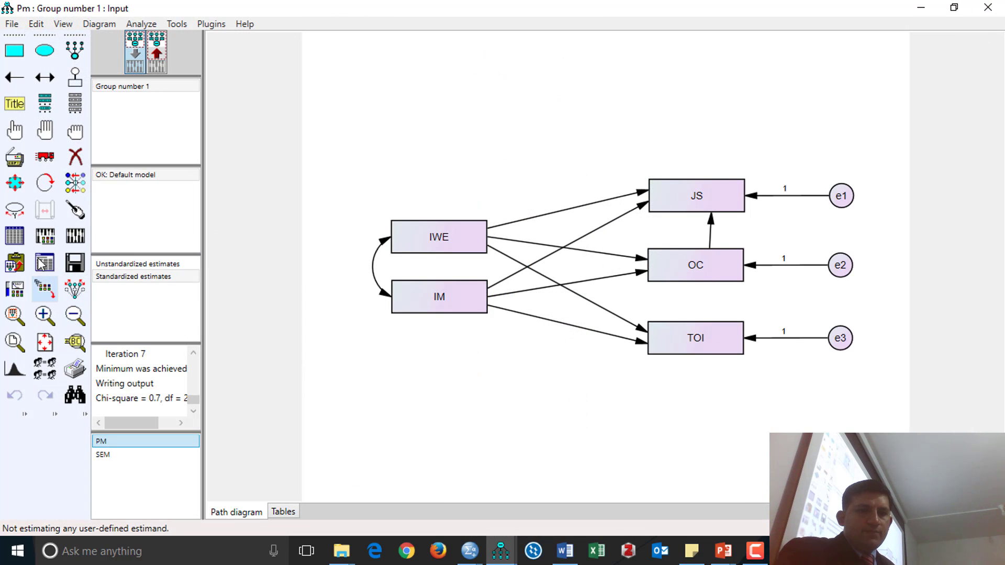
Step: Recalculate the path model with 4000 bootstrap samples, bias-corrected confidence intervals at 95 and the Bollen-Stine bootstrap
{"action": "left_click", "coordinate": [45, 235]}
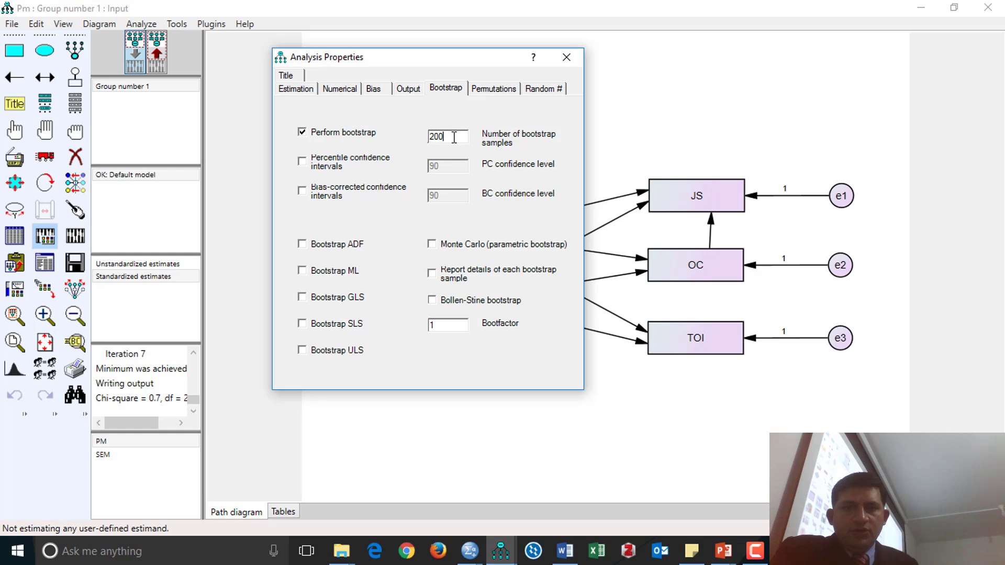
{"action": "left_click_drag", "start_coordinate": [455, 137], "coordinate": [430, 142]}
{"action": "type", "text": "4000"}
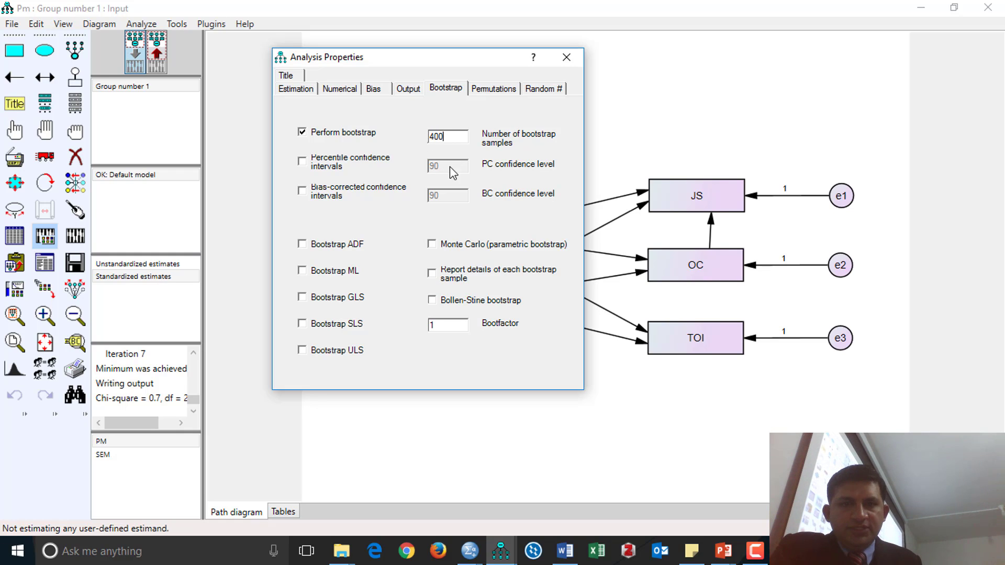
{"action": "left_click", "coordinate": [325, 196]}
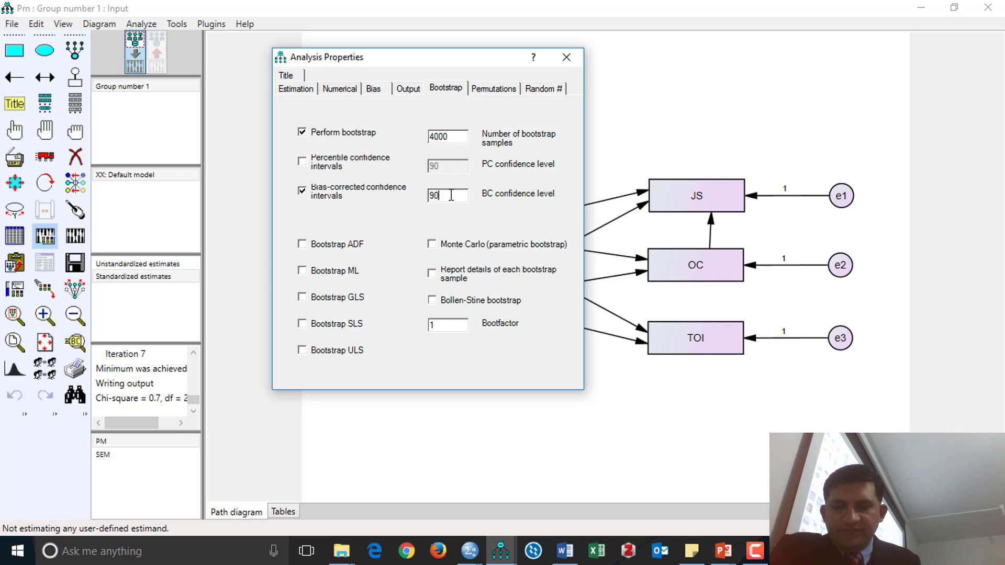
{"action": "key", "text": "BackSpace"}
{"action": "type", "text": "5"}
{"action": "left_click", "coordinate": [439, 300]}
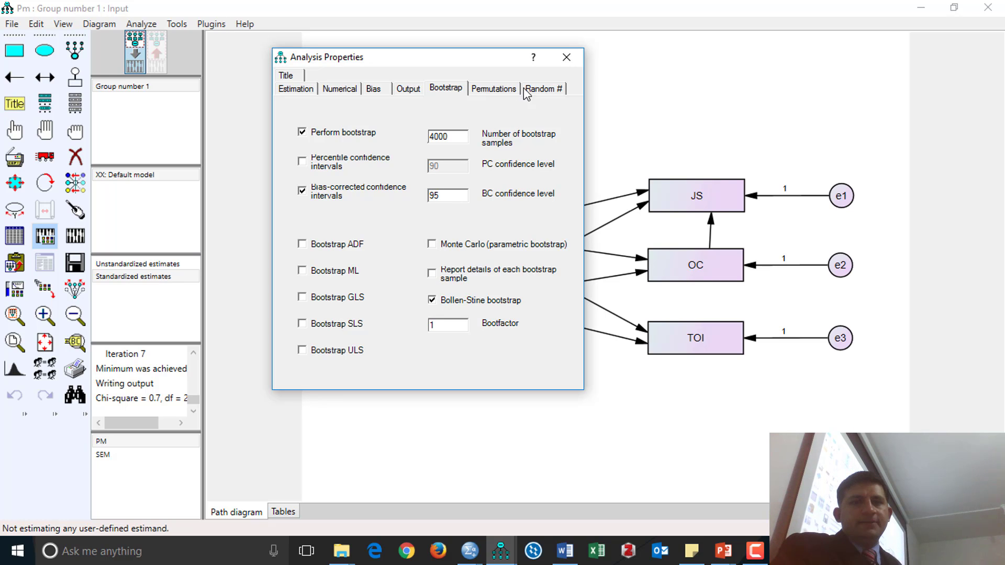
{"action": "left_click", "coordinate": [566, 58]}
{"action": "left_click", "coordinate": [75, 237]}
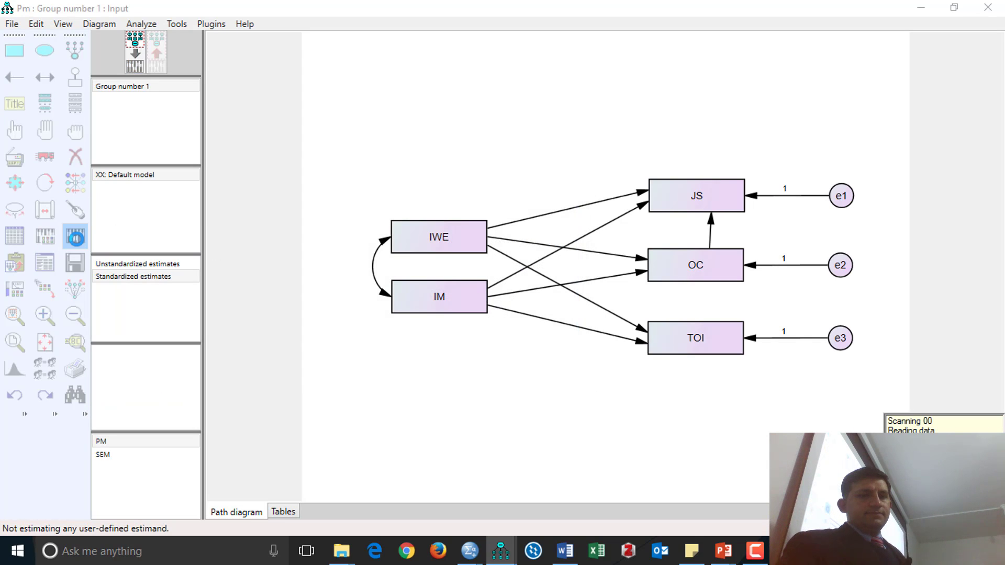
Step: Review the new output's estimates and model result, ending on the Bollen-Stine Bootstrap p value
{"action": "left_click", "coordinate": [45, 264]}
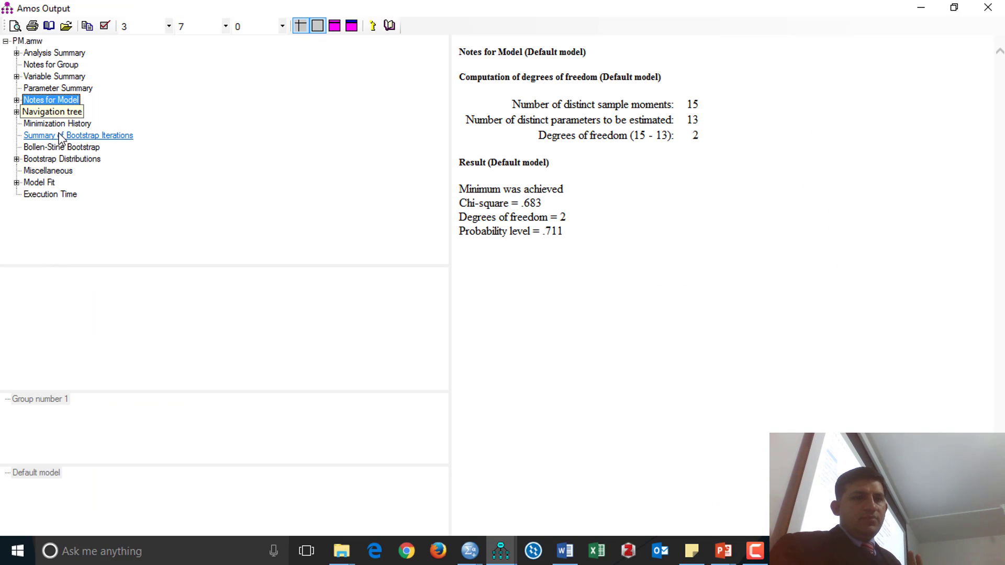
{"action": "left_click", "coordinate": [56, 112]}
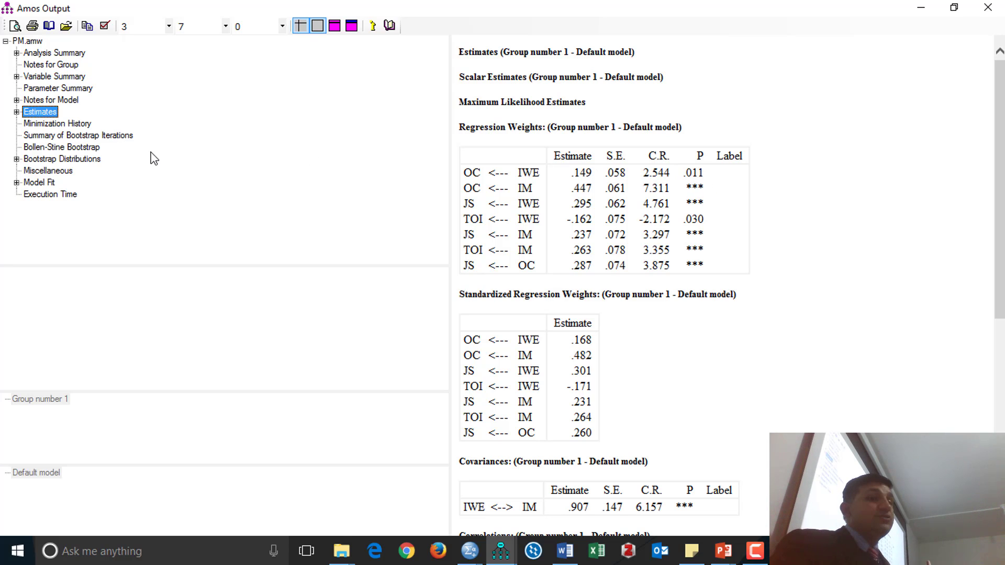
{"action": "left_click", "coordinate": [20, 100]}
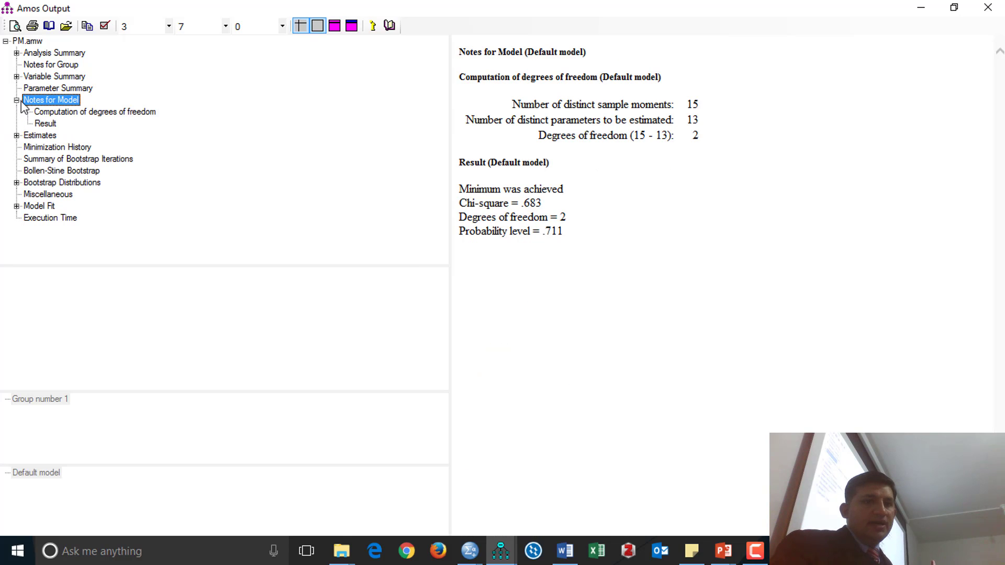
{"action": "left_click", "coordinate": [53, 112]}
{"action": "left_click", "coordinate": [46, 124]}
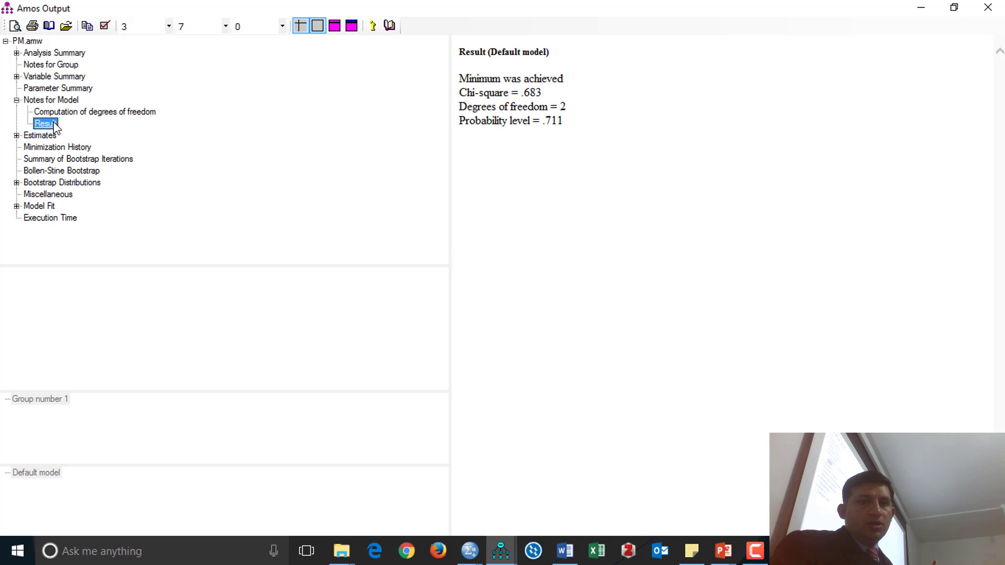
{"action": "left_click", "coordinate": [57, 171]}
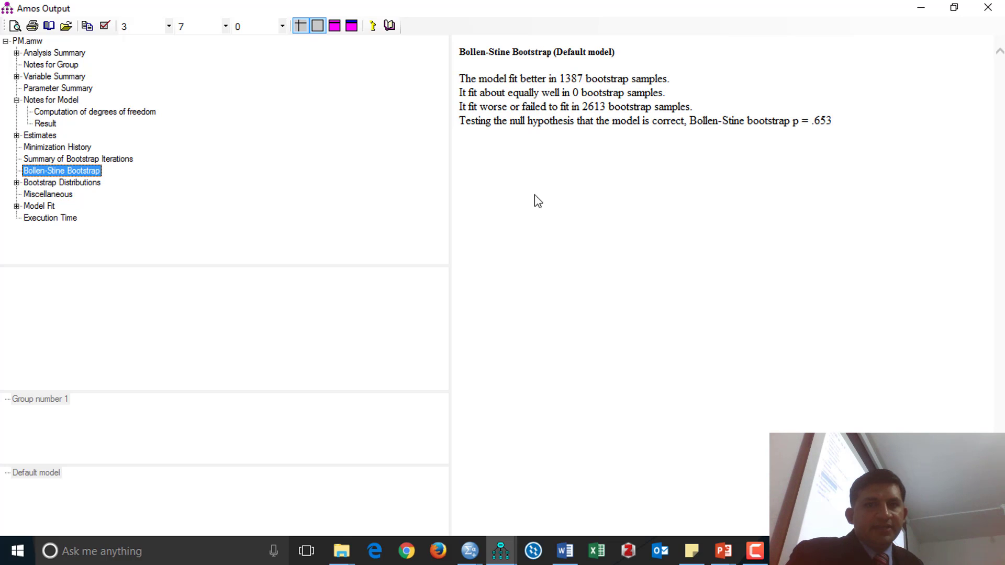